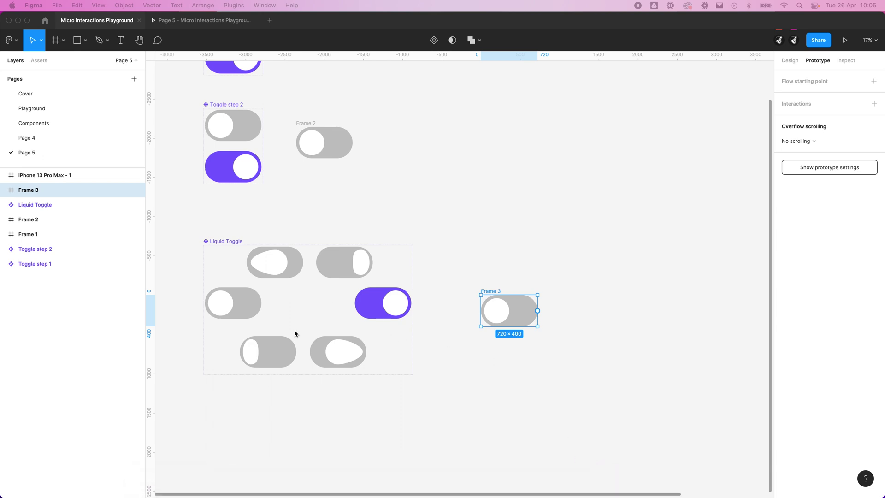
# Switch to Chrome and look over the UI Motion Graphics episodes among the YouTube channel's uploads
pyautogui.moveTo(280, 489)
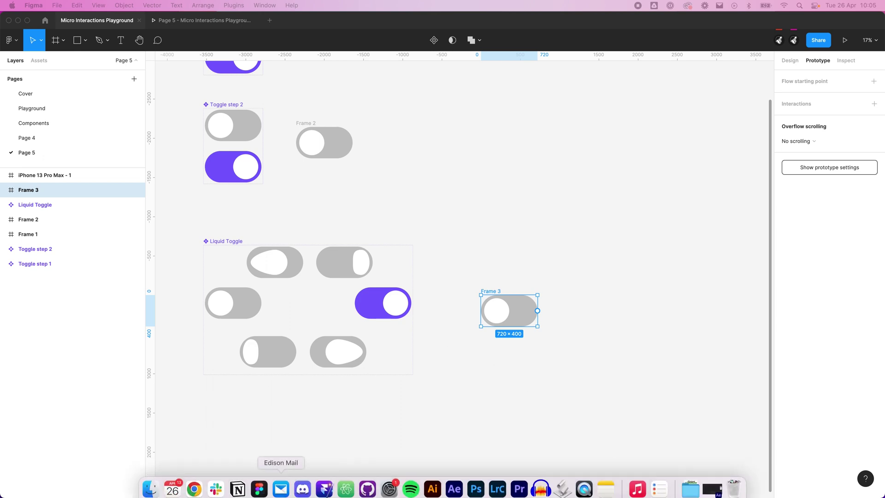
pyautogui.click(193, 482)
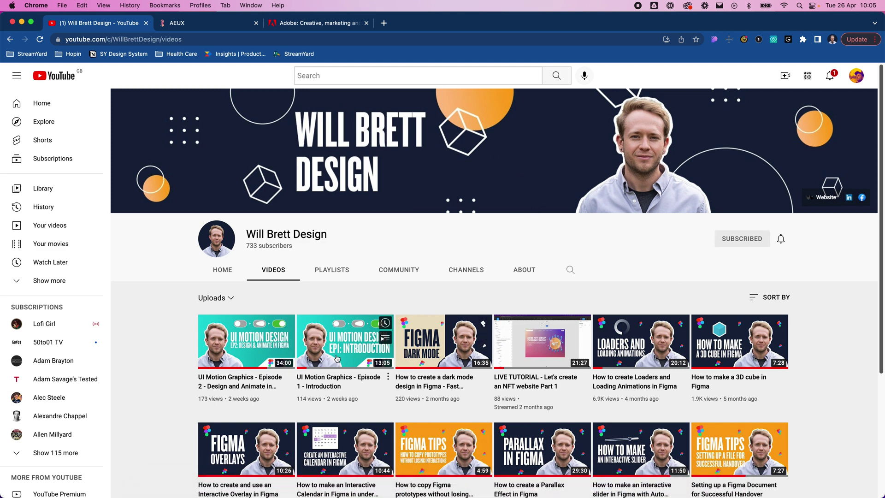
pyautogui.scroll(-2, 158, 359)
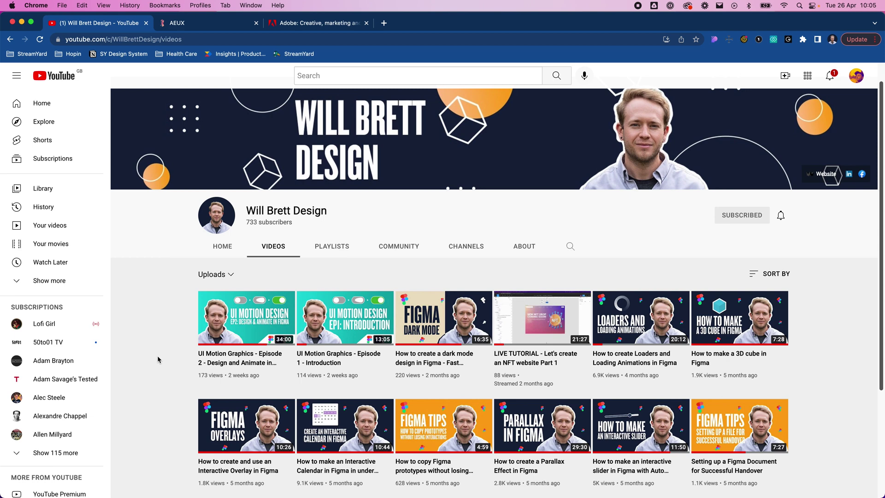
pyautogui.scroll(-2, 221, 350)
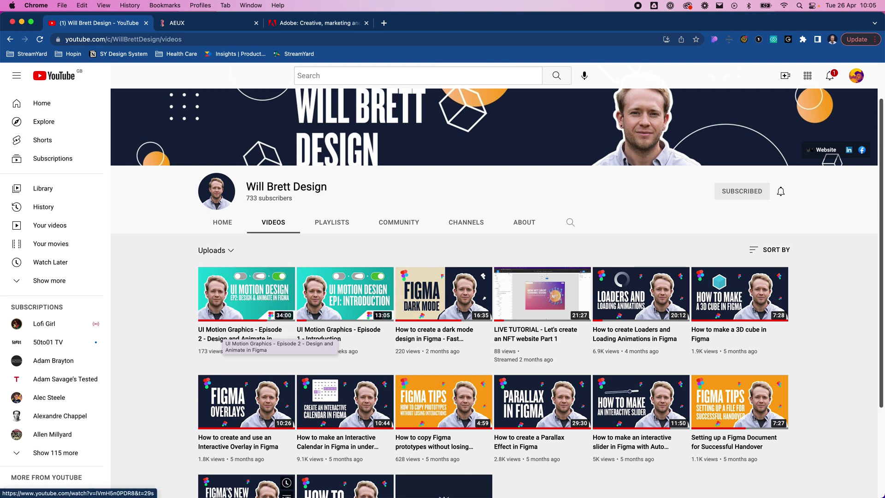
# Return to Figma and test the toggle's animation on and off repeatedly in the running Page 5 prototype
pyautogui.moveTo(281, 491)
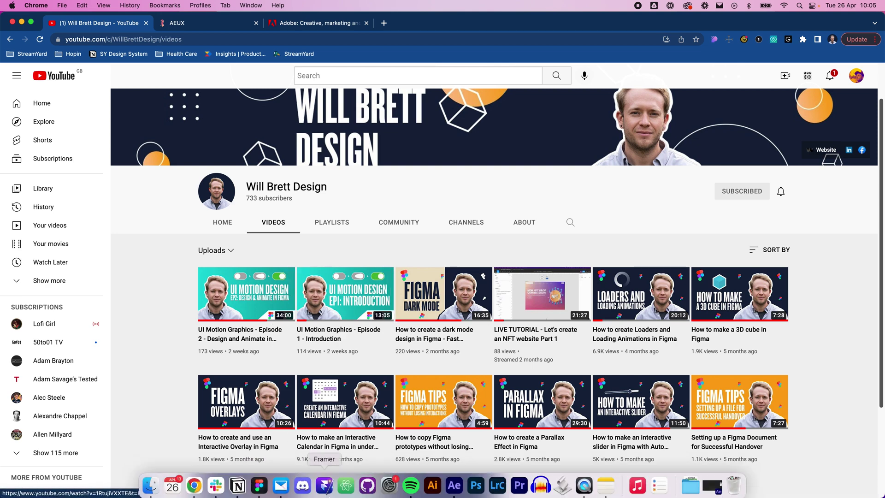
pyautogui.click(259, 484)
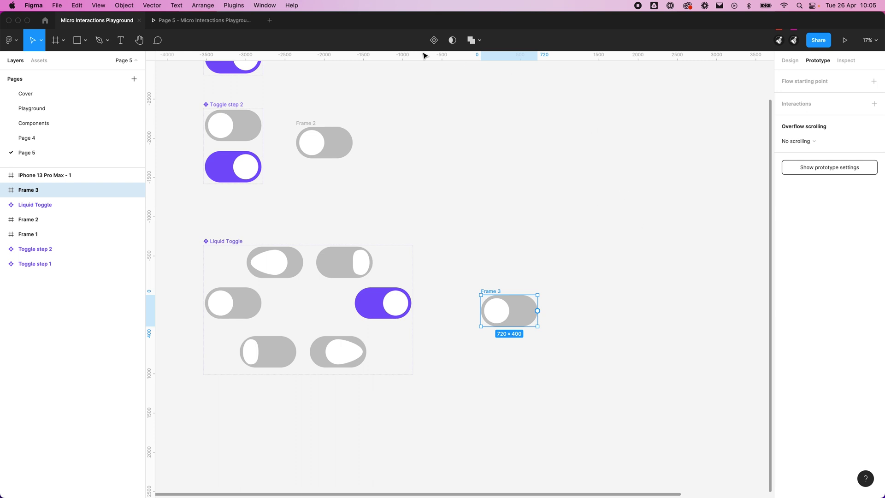
pyautogui.click(220, 24)
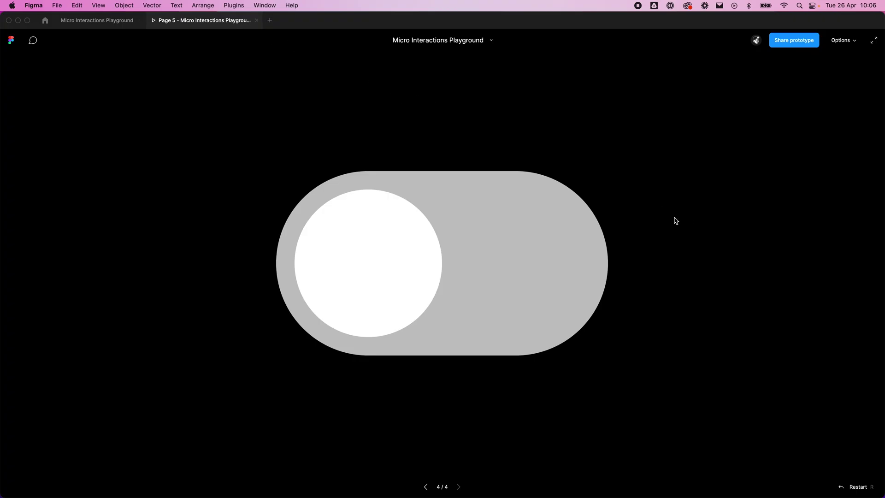
pyautogui.click(415, 280)
pyautogui.click(483, 279)
pyautogui.click(484, 277)
pyautogui.click(484, 277)
pyautogui.click(471, 277)
pyautogui.click(559, 260)
pyautogui.click(395, 242)
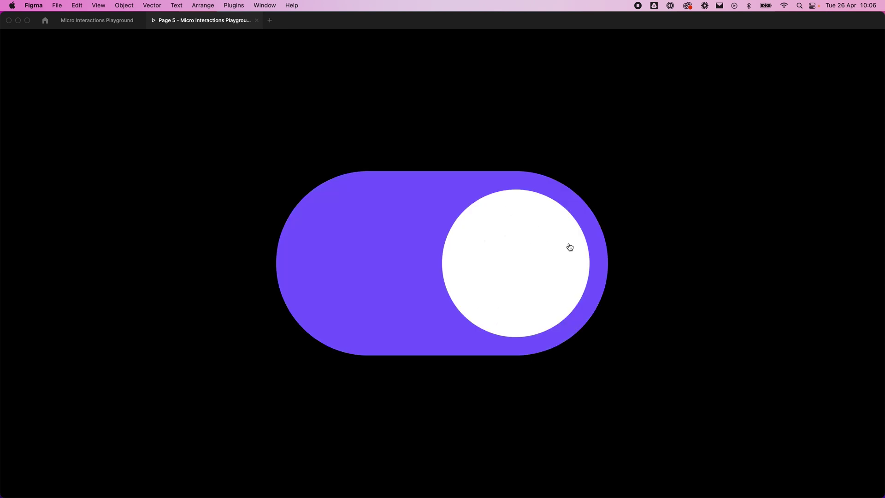
pyautogui.click(577, 254)
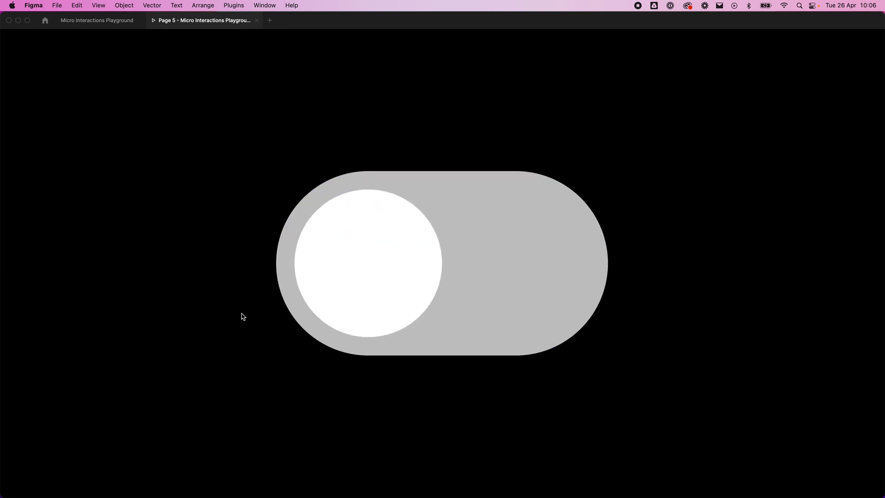
pyautogui.click(354, 299)
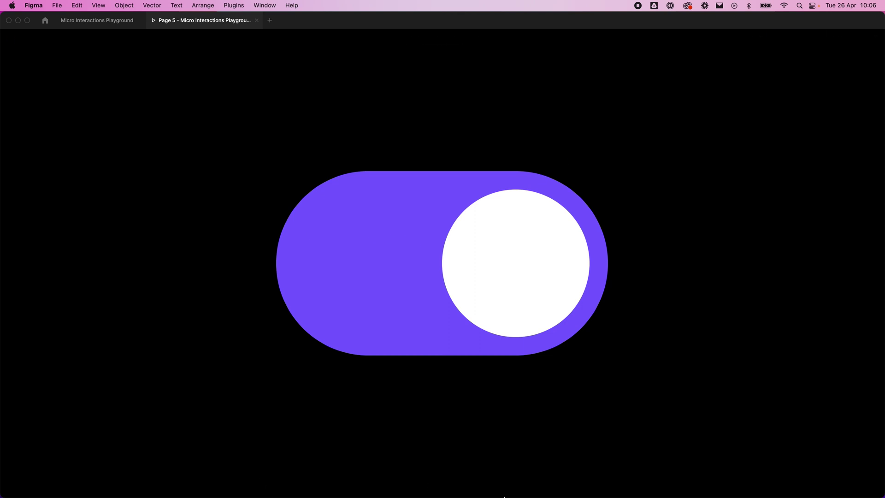
# Go back to the Micro Interactions Playground design file and examine the Liquid Toggle variants and their prototype connections with nothing selected
pyautogui.moveTo(543, 496)
pyautogui.click(58, 20)
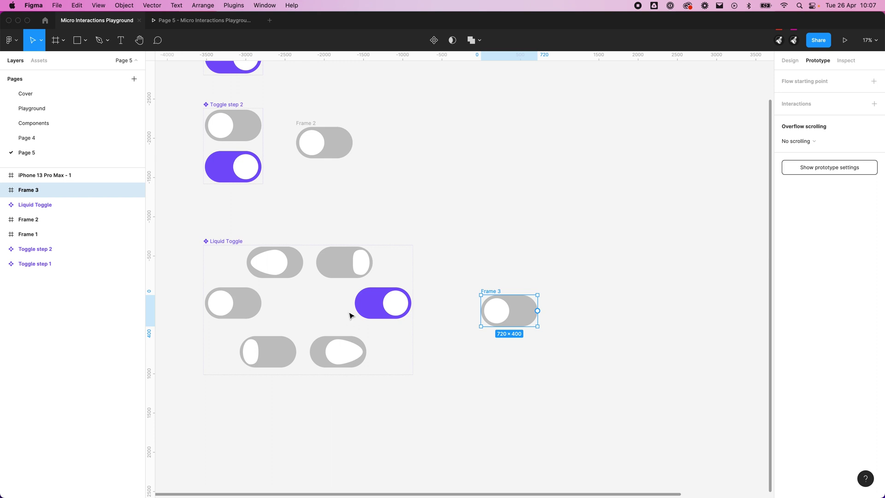
pyautogui.moveTo(517, 252); pyautogui.dragTo(515, 230)
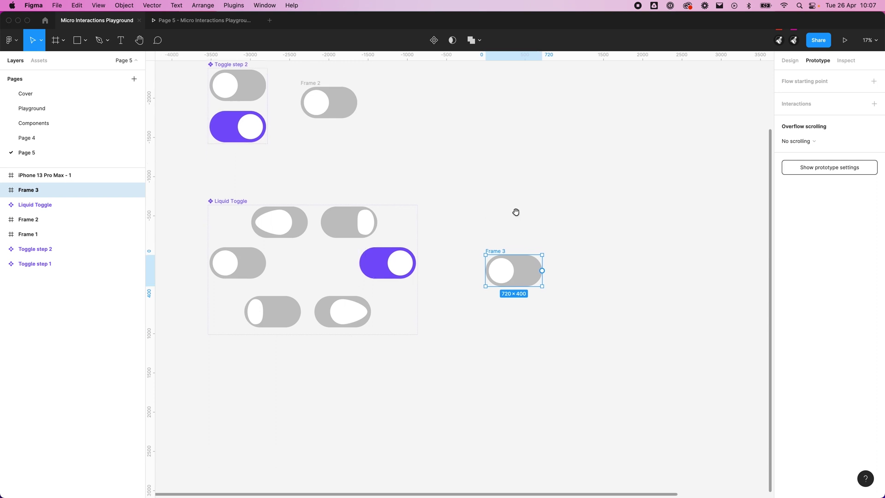
pyautogui.scroll(-1, 530, 225)
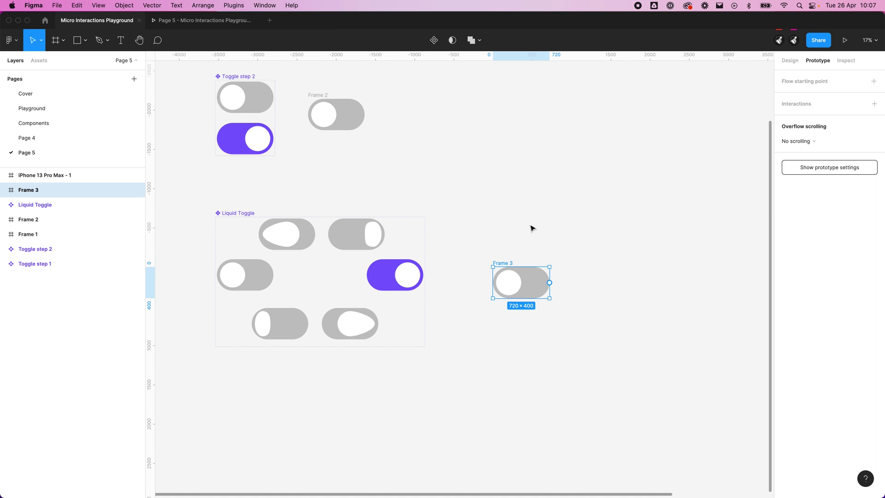
pyautogui.hscroll(1, 552, 324)
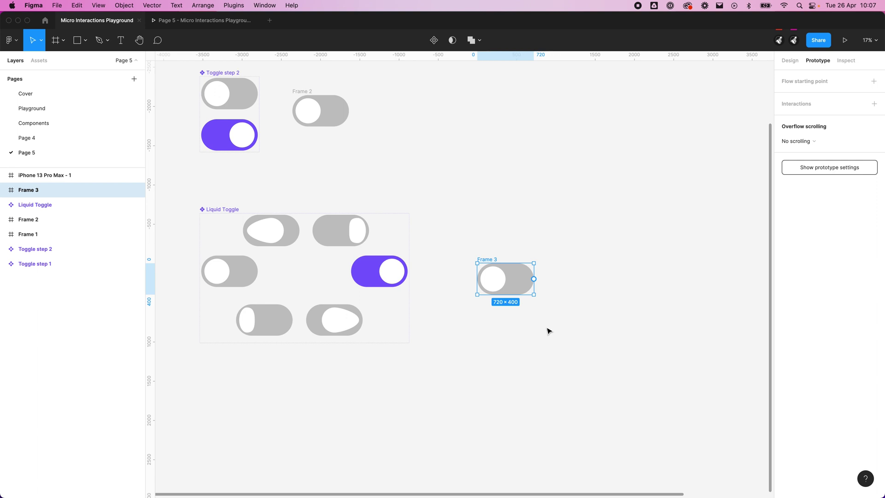
pyautogui.scroll(-1, 484, 348)
pyautogui.moveTo(324, 481)
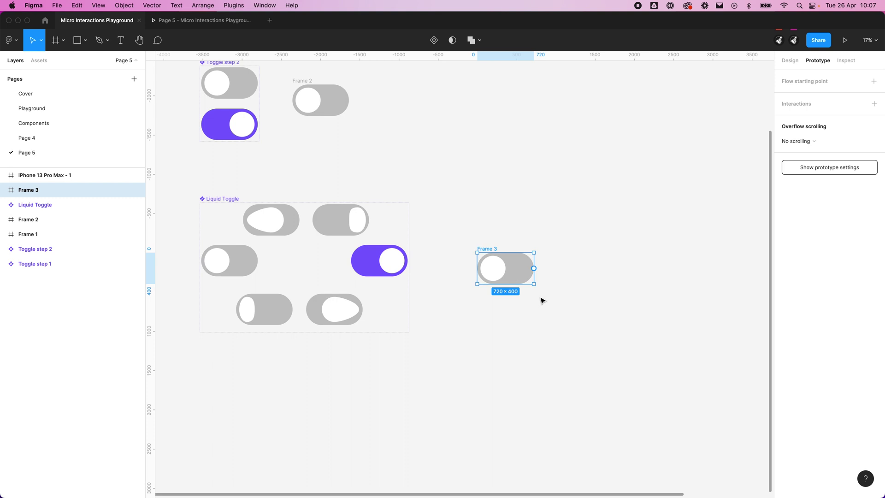
pyautogui.hscroll(3, 544, 300)
pyautogui.scroll(1, 525, 344)
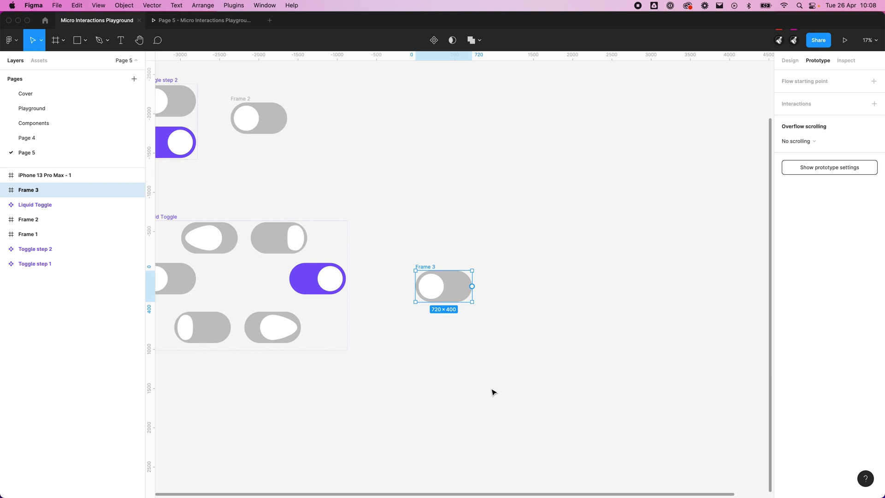
pyautogui.click(573, 380)
pyautogui.scroll(-1, 545, 363)
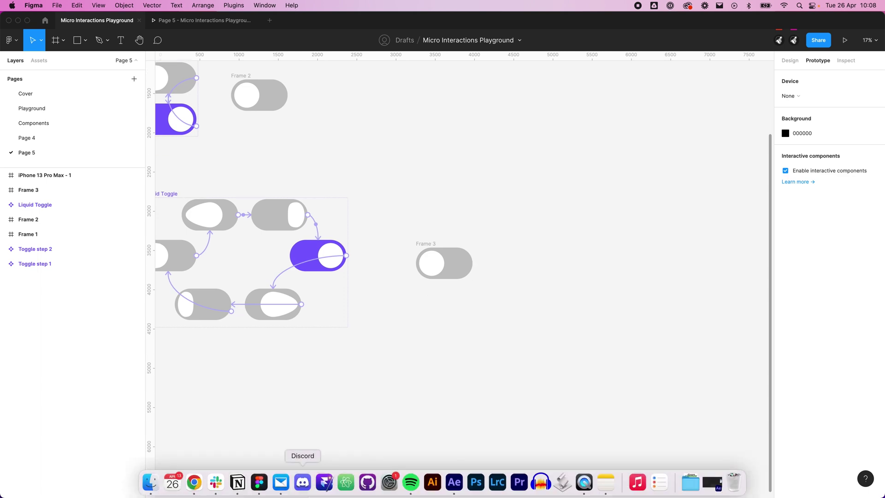
# Switch to Chrome and open the Download page of the AEUX website
pyautogui.click(199, 490)
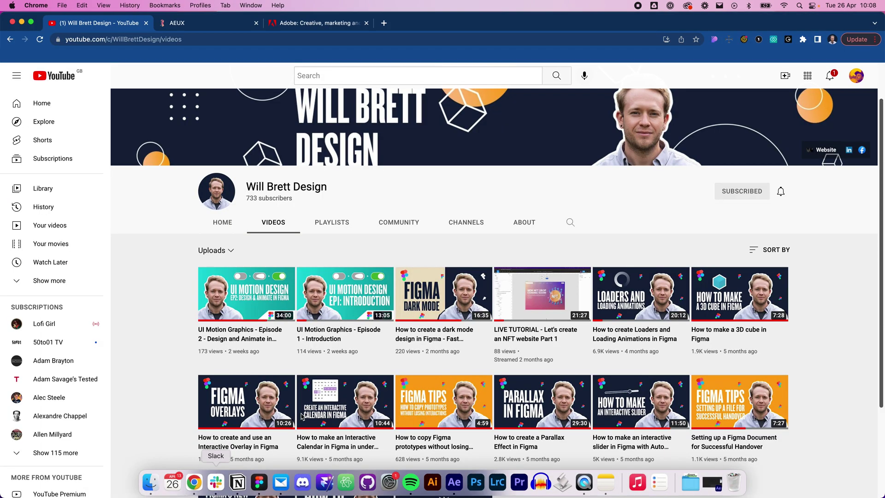
pyautogui.click(225, 23)
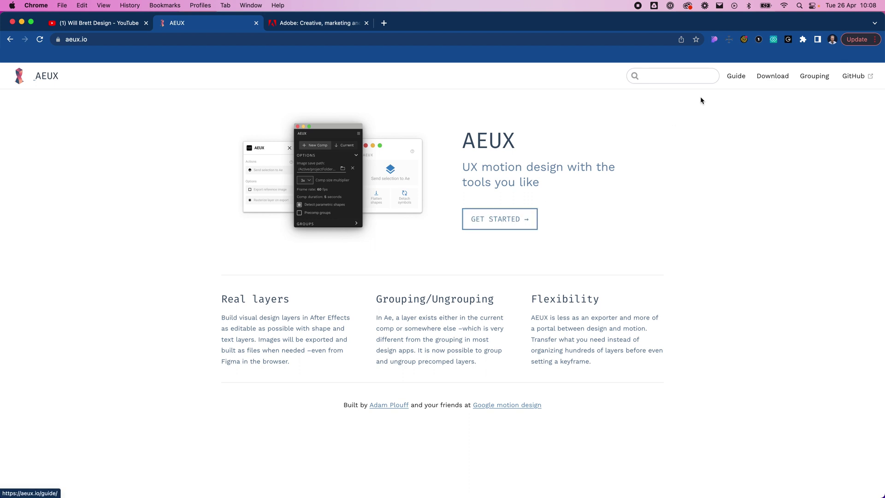
pyautogui.click(772, 75)
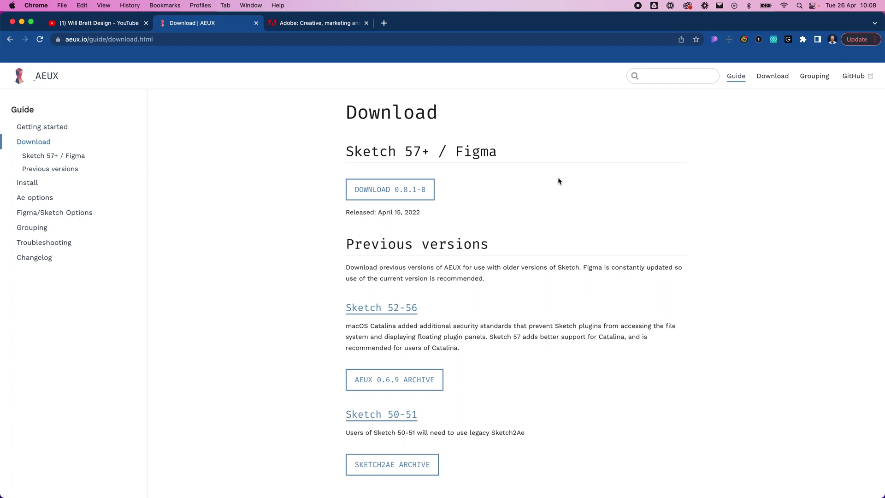
# Open the AEUX Install guide and read the After Effects section, including the manual install instructions
pyautogui.click(45, 185)
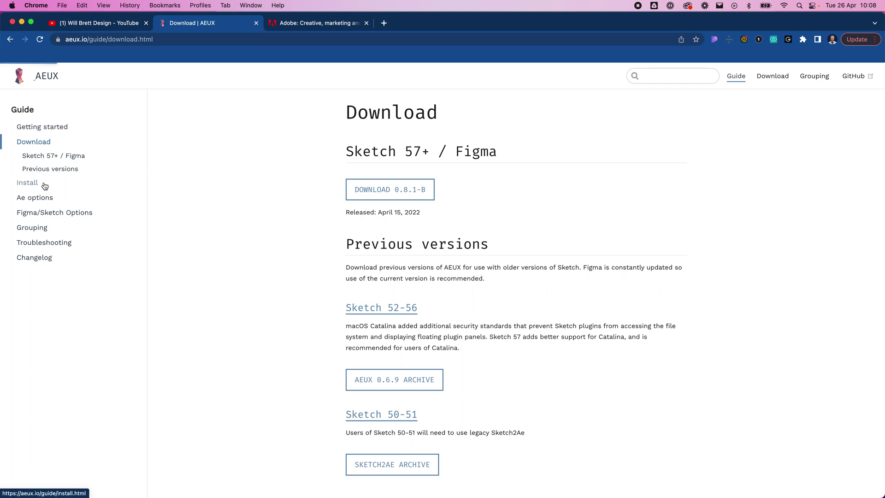
pyautogui.scroll(-3, 661, 295)
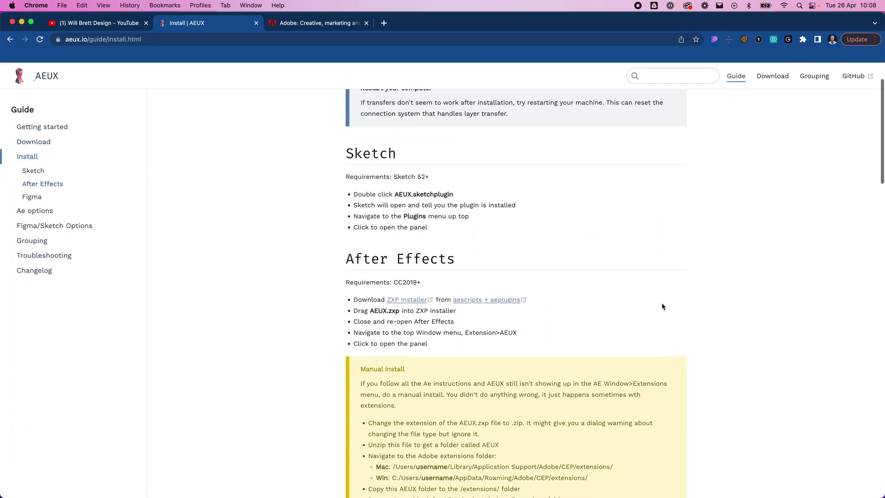
pyautogui.moveTo(324, 206)
pyautogui.mouseDown()
pyautogui.moveTo(676, 351)
pyautogui.moveTo(706, 439)
pyautogui.mouseUp()
pyautogui.scroll(-3, 712, 425)
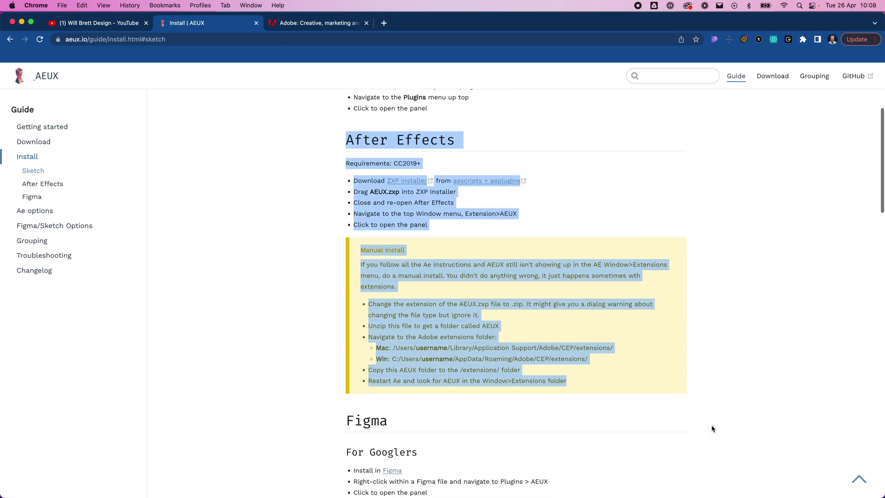
pyautogui.scroll(-5, 711, 424)
# Read the guide's Figma installation instructions for Googlers and non-Googlers through to the end of the page
pyautogui.moveTo(340, 208); pyautogui.dragTo(580, 277)
pyautogui.scroll(-2, 596, 249)
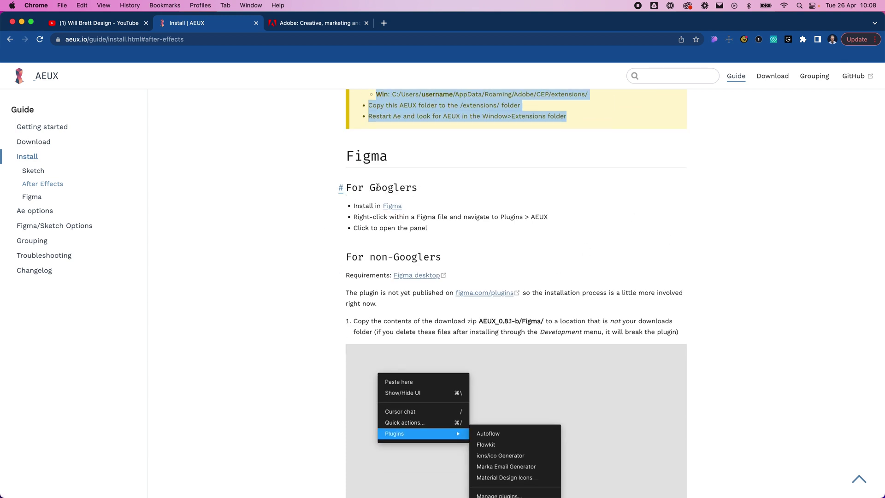
pyautogui.scroll(-1, 513, 227)
pyautogui.moveTo(449, 228); pyautogui.dragTo(325, 167)
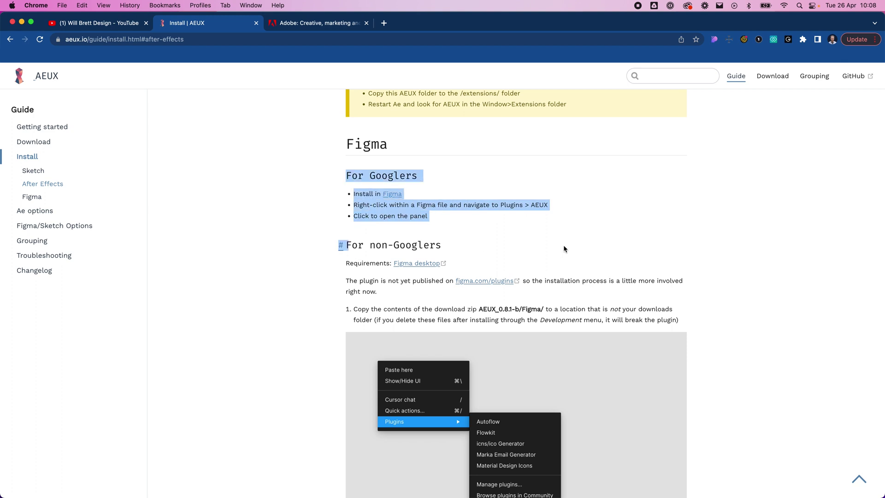
pyautogui.scroll(-5, 683, 377)
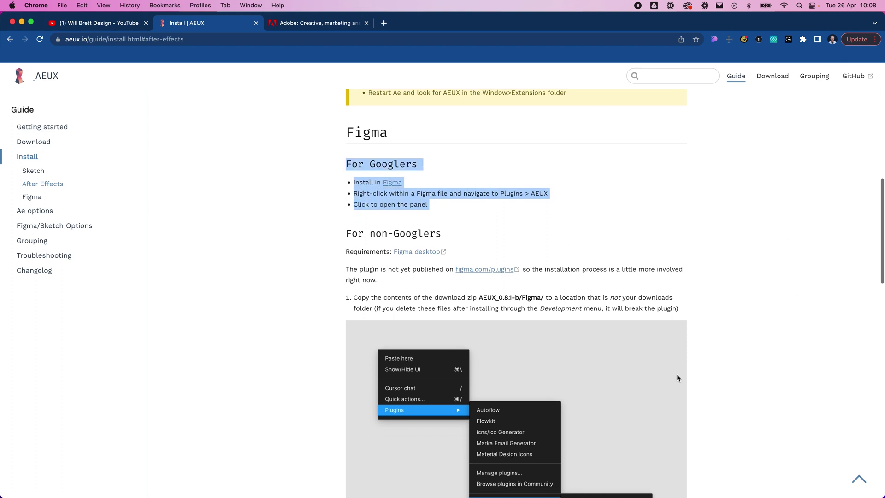
pyautogui.moveTo(346, 105); pyautogui.dragTo(524, 181)
pyautogui.scroll(-1, 600, 238)
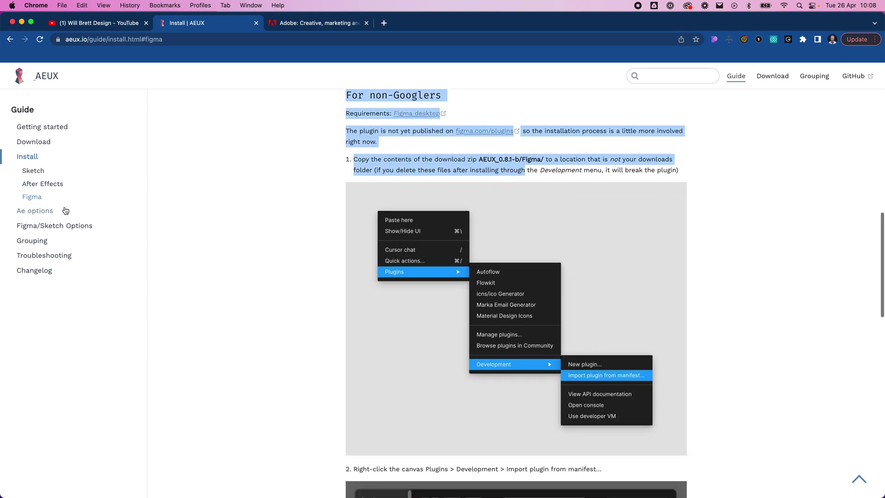
pyautogui.click(326, 189)
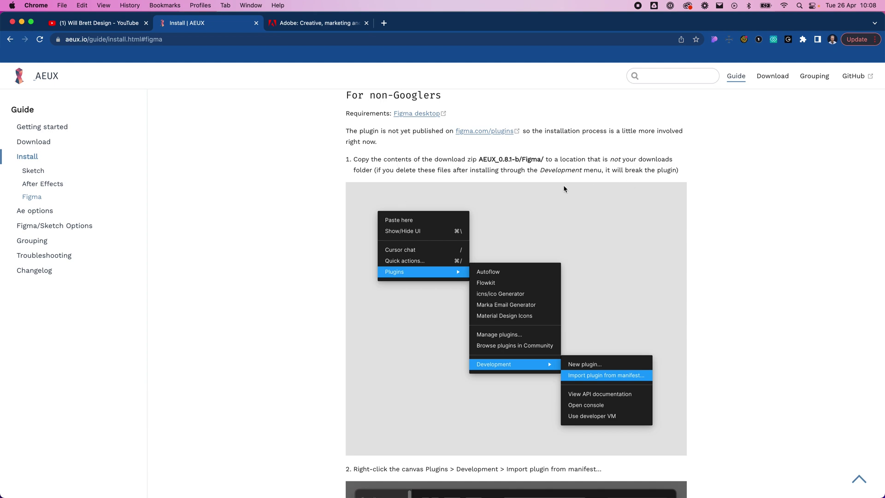
pyautogui.scroll(-5, 689, 231)
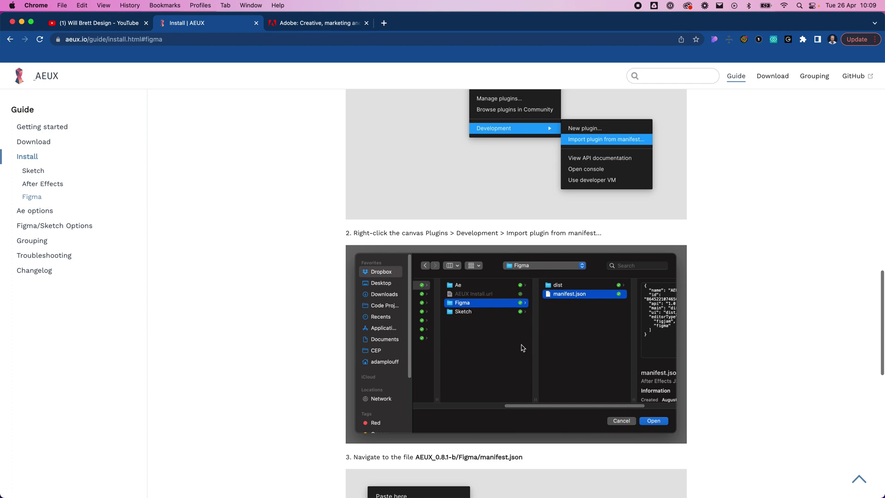
pyautogui.scroll(-12, 520, 348)
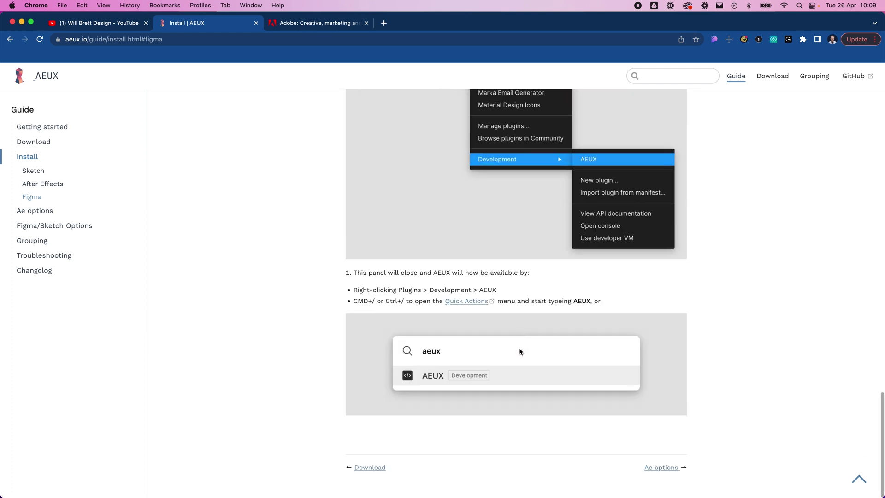
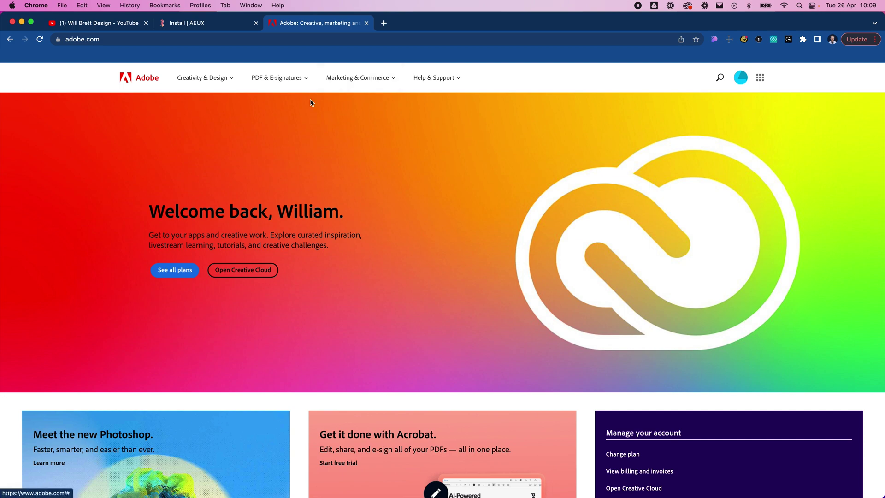
# On the Adobe website, open the full list of Creative Cloud products from the Creativity & Design category
pyautogui.scroll(-5, 321, 203)
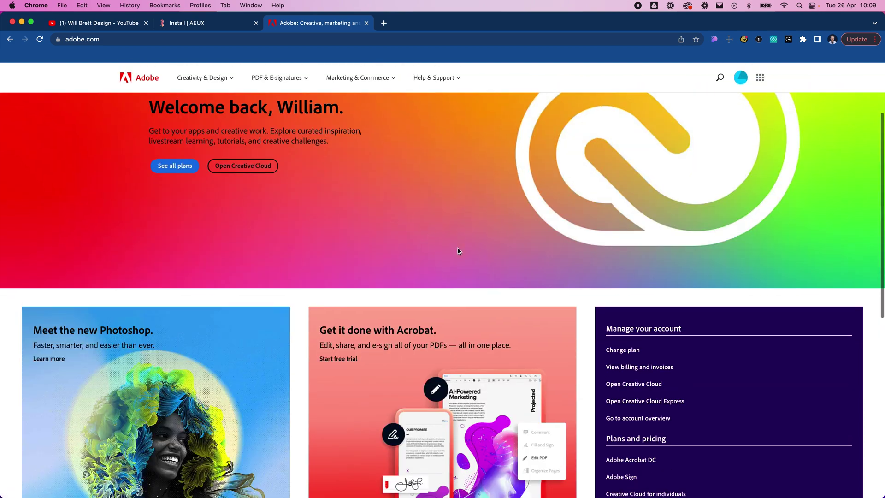
pyautogui.scroll(4, 456, 247)
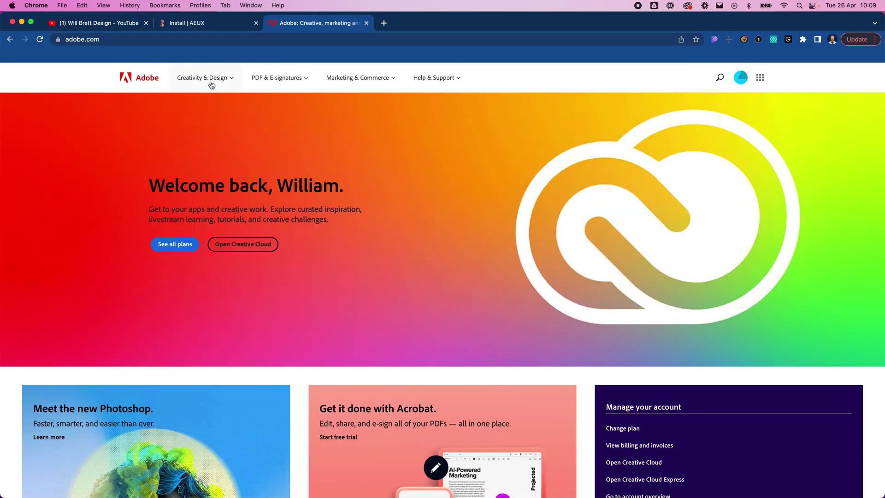
pyautogui.click(183, 78)
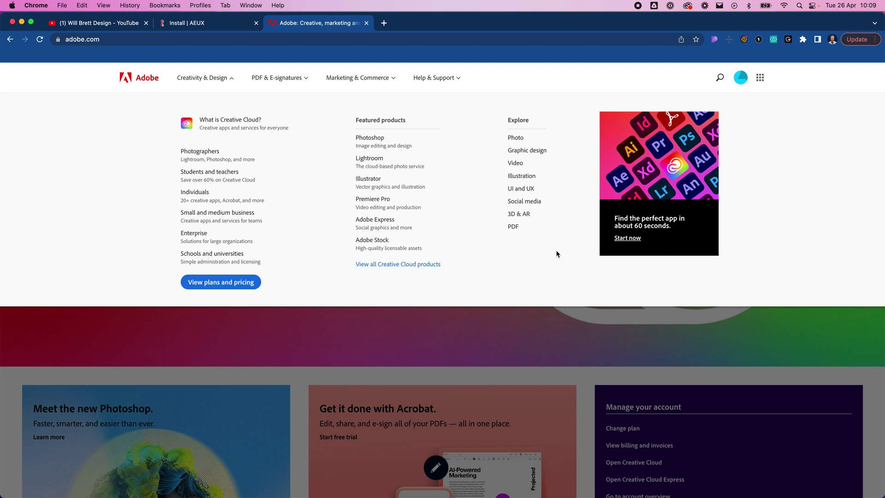
pyautogui.click(403, 265)
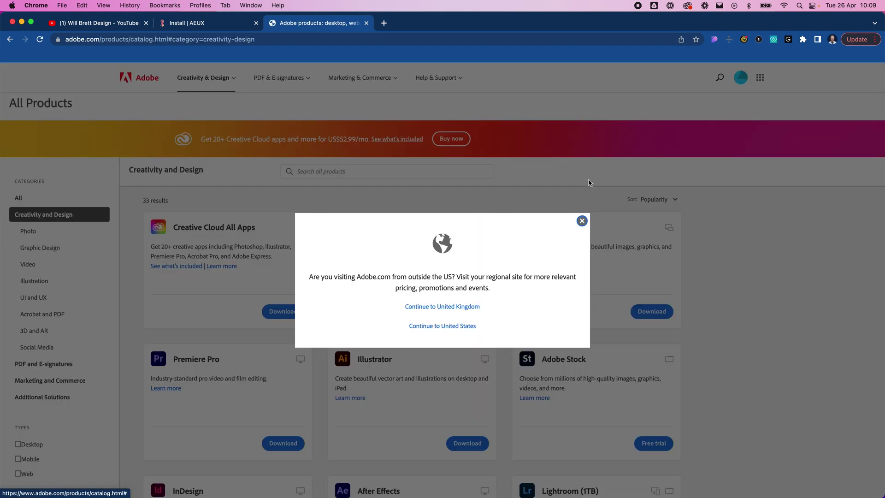
# Continue to the United Kingdom site and look through the Creativity and Design catalogue for Creative Cloud All Apps and After Effects
pyautogui.click(466, 308)
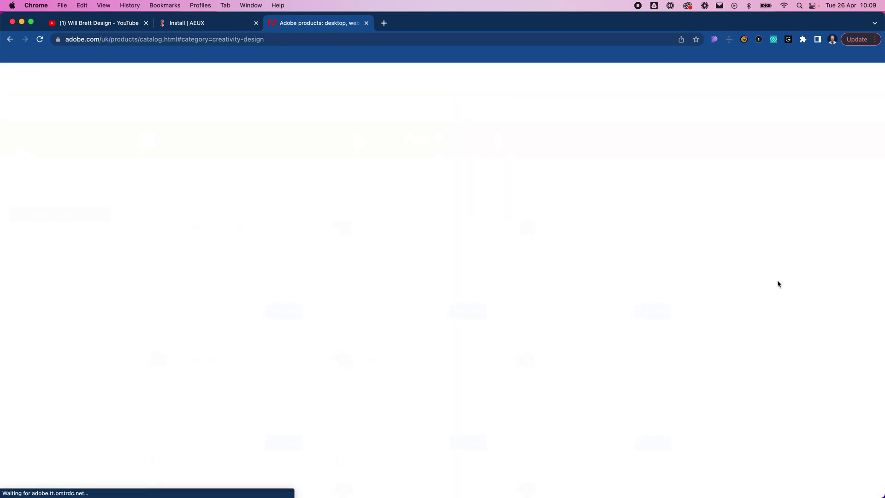
pyautogui.scroll(-2, 745, 261)
pyautogui.scroll(-5, 786, 267)
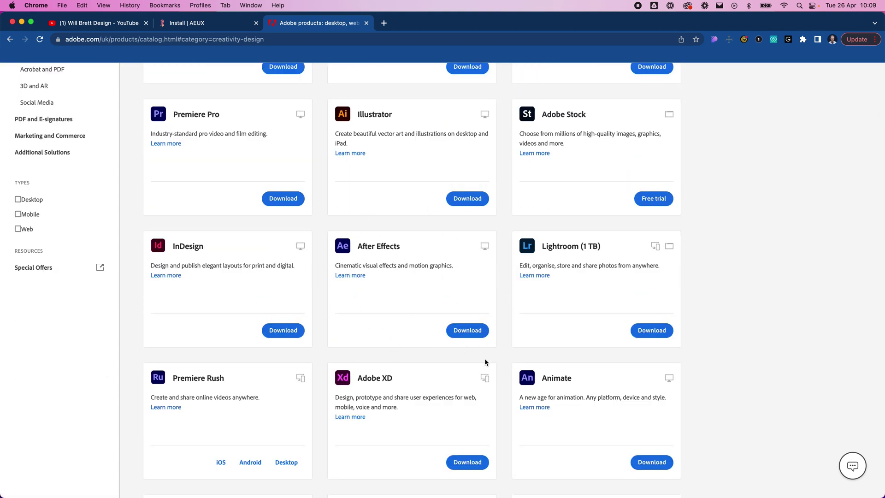
pyautogui.scroll(5, 341, 262)
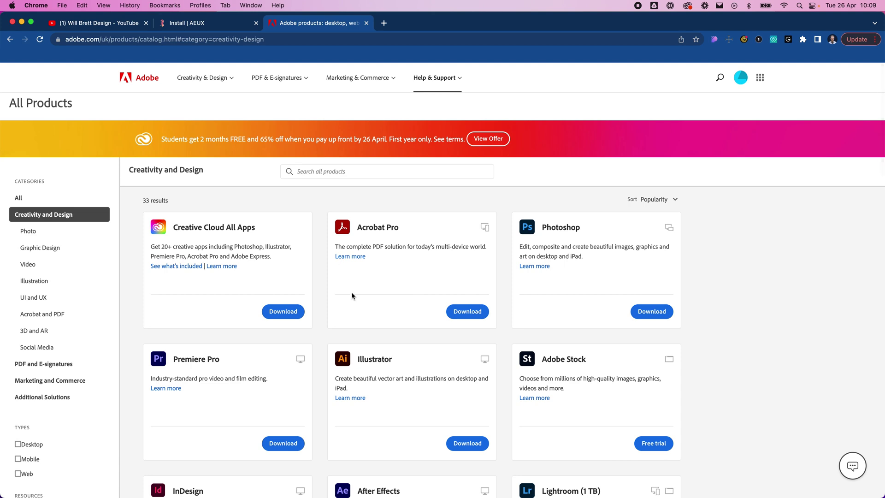
pyautogui.scroll(-7, 351, 296)
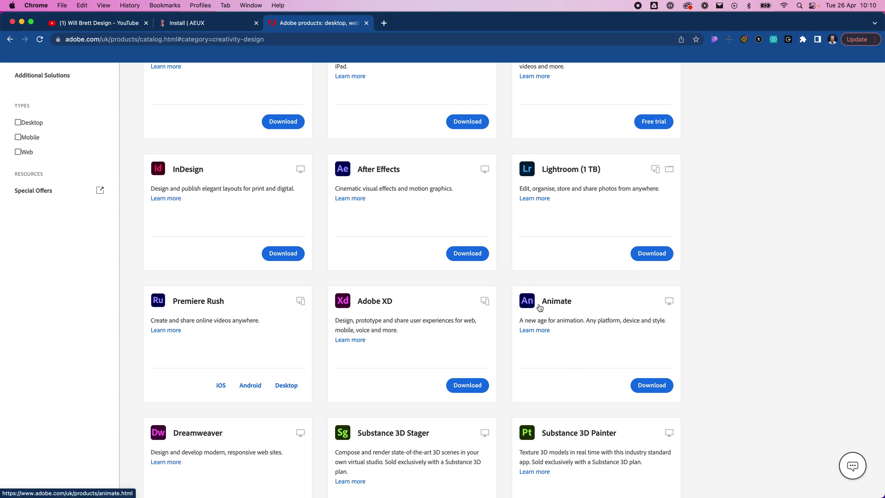
pyautogui.scroll(10, 695, 301)
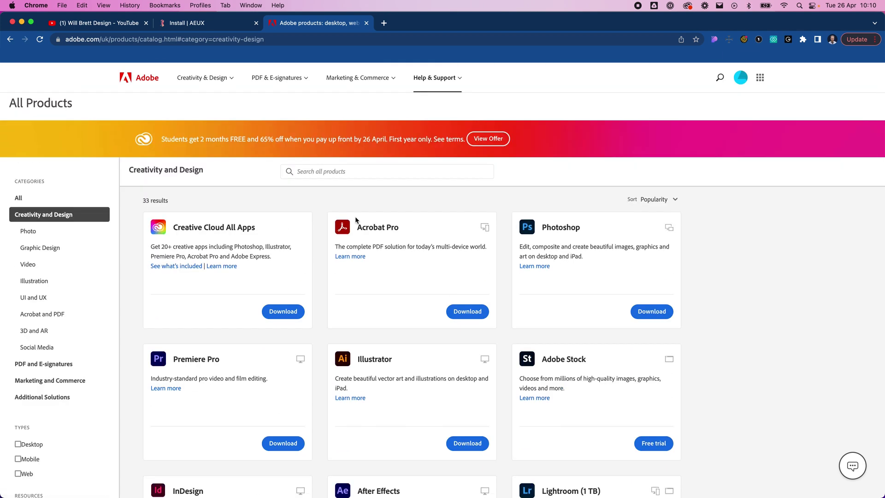
# Switch to After Effects and check the installed extensions for AEUX
pyautogui.moveTo(421, 482)
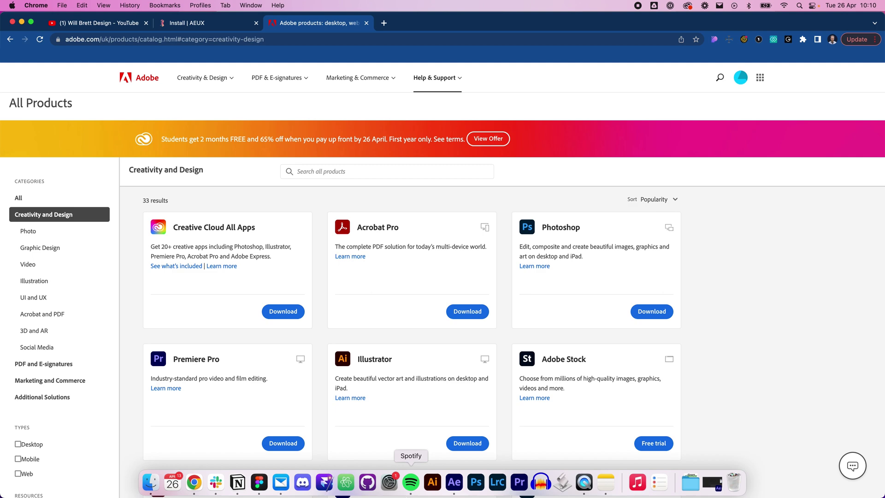
pyautogui.click(465, 482)
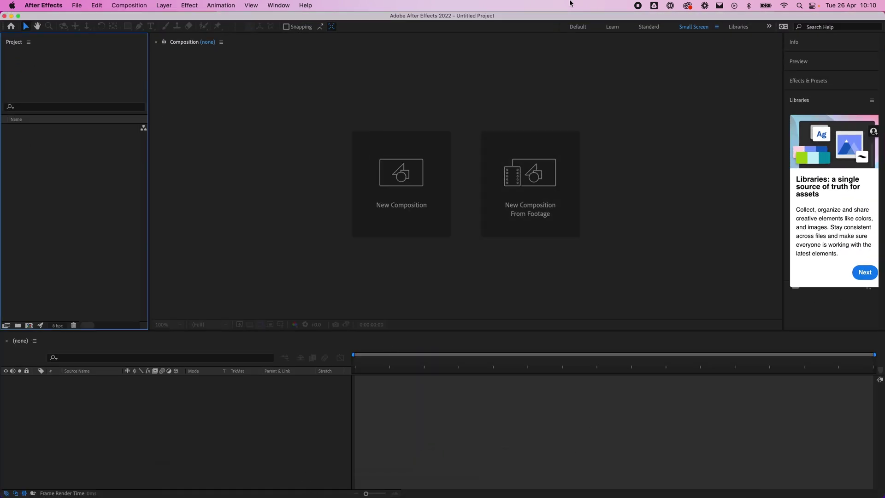
pyautogui.click(273, 4)
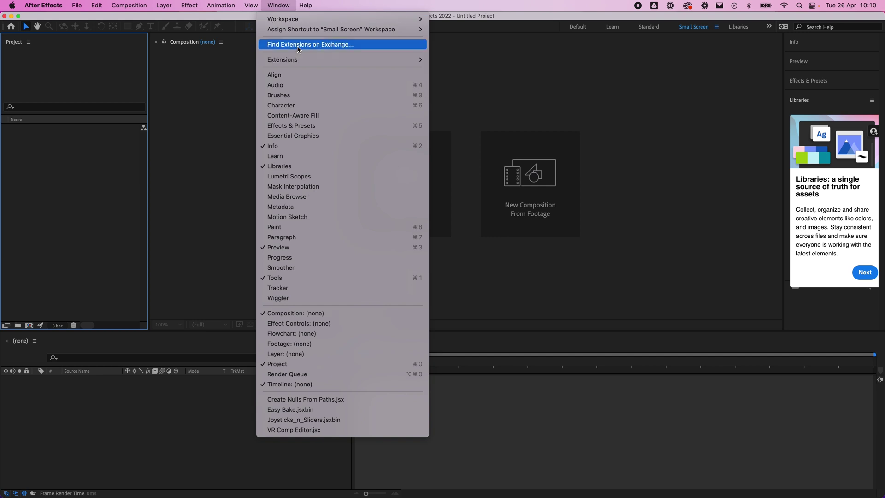
pyautogui.moveTo(335, 58)
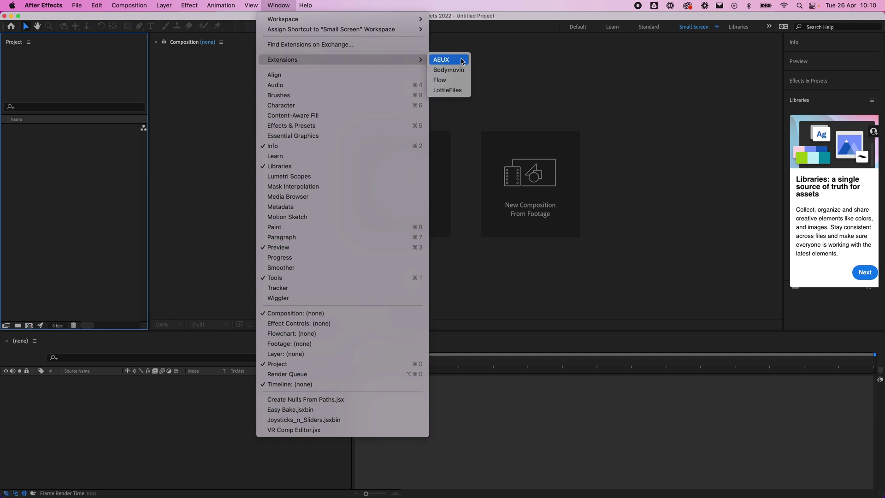
pyautogui.click(502, 228)
# Switch to Chrome and review the After Effects and manual install instructions in the AEUX Install guide
pyautogui.moveTo(530, 483)
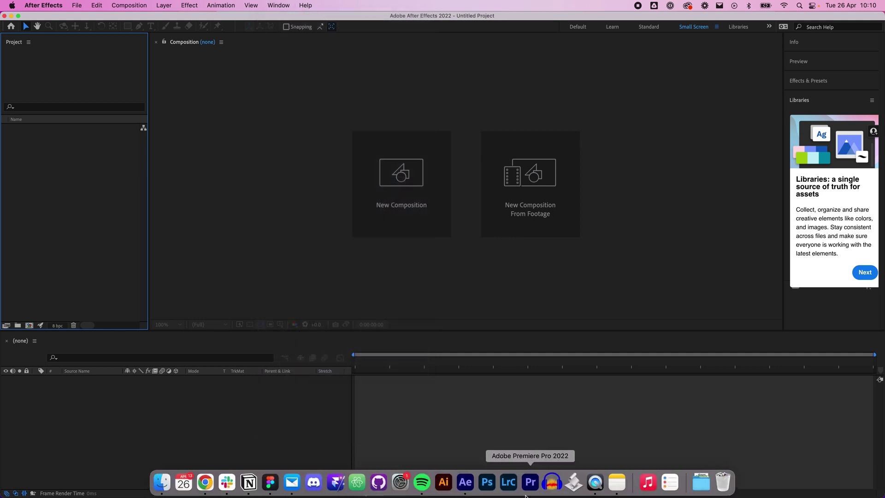
pyautogui.click(206, 482)
pyautogui.click(209, 22)
pyautogui.scroll(10, 471, 253)
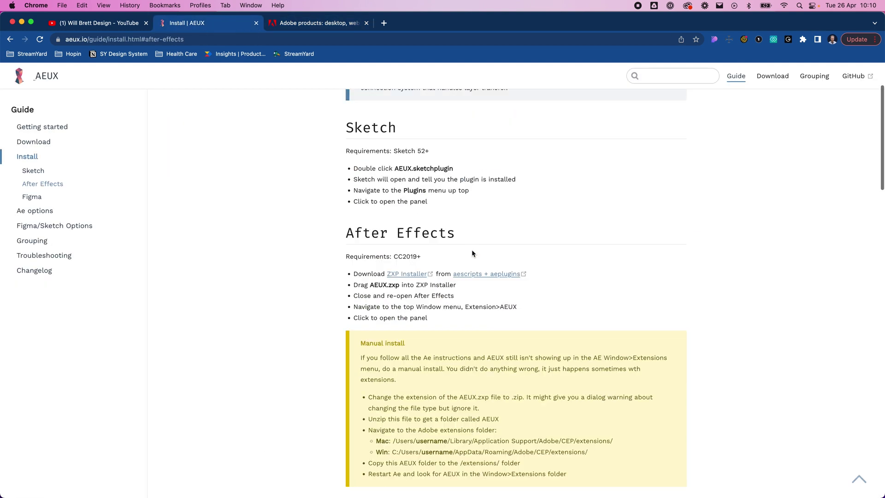
pyautogui.scroll(1, 472, 252)
pyautogui.scroll(-5, 495, 264)
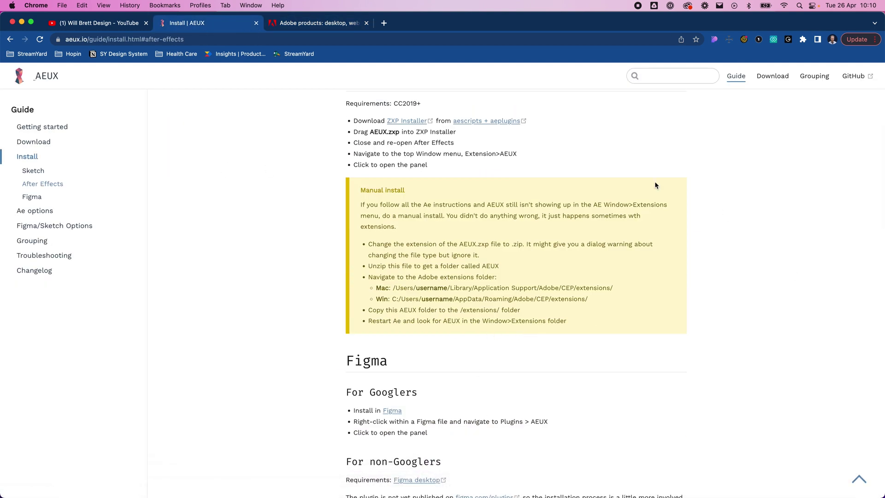
# Switch to Figma, select Frame 3 beside the Liquid Toggle component set, and expand its nested layers
pyautogui.moveTo(479, 488)
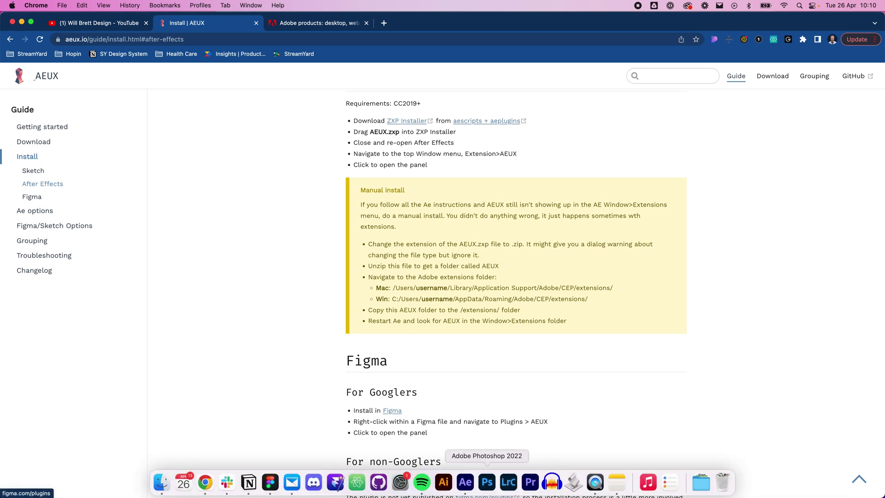
pyautogui.click(271, 482)
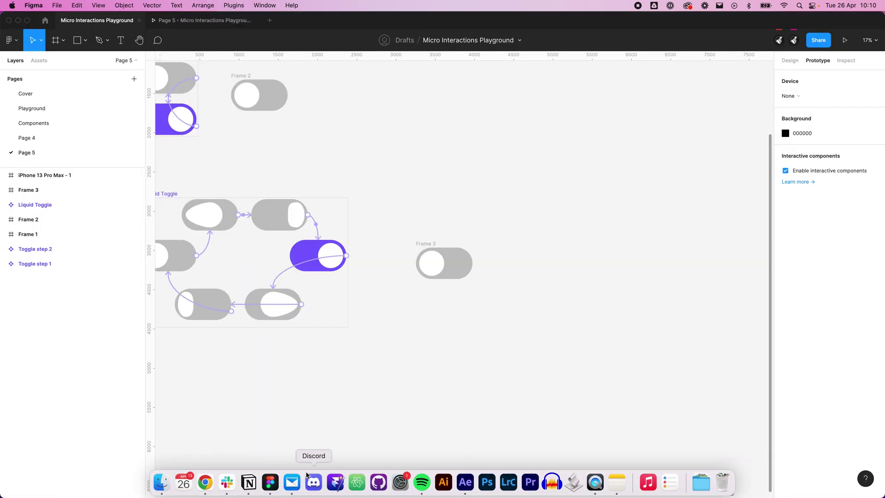
pyautogui.hscroll(-3, 585, 217)
pyautogui.click(497, 256)
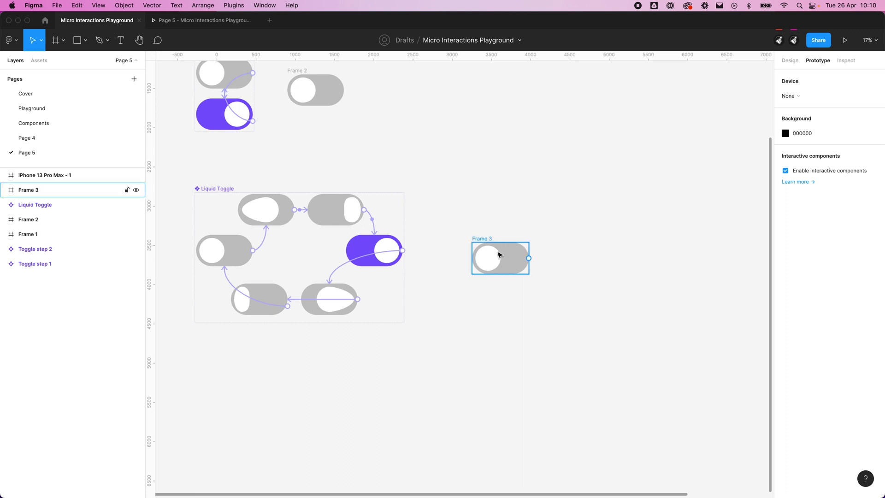
pyautogui.click(484, 240)
pyautogui.hscroll(1, 507, 269)
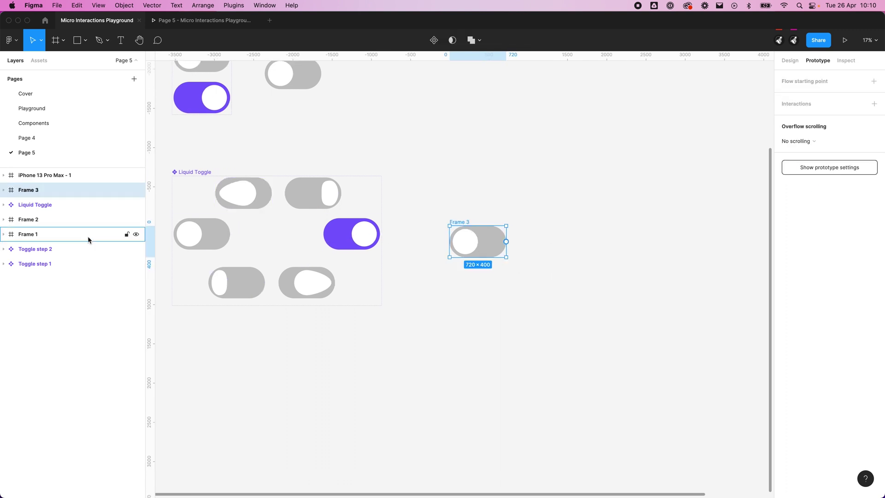
pyautogui.click(3, 190)
pyautogui.click(11, 205)
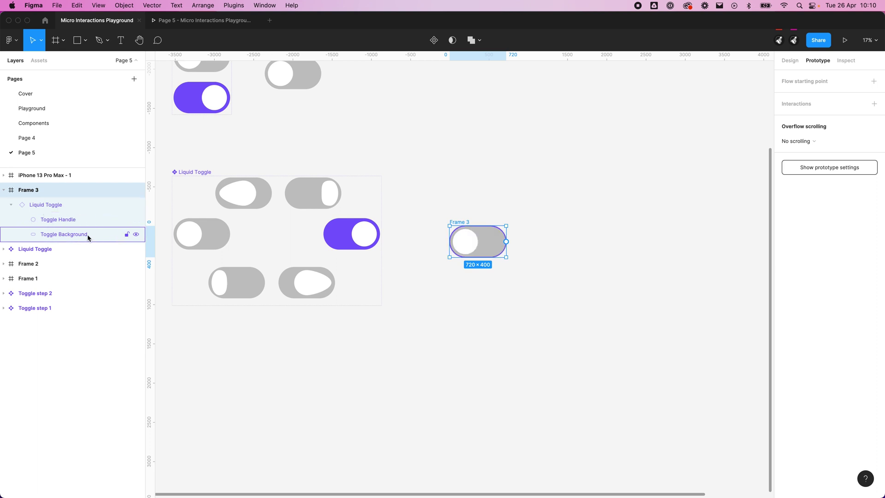
# Rename Frame 3 to "Liquid Toggle" and deselect it
pyautogui.doubleClick(25, 192)
pyautogui.write('Liquid Toggle')
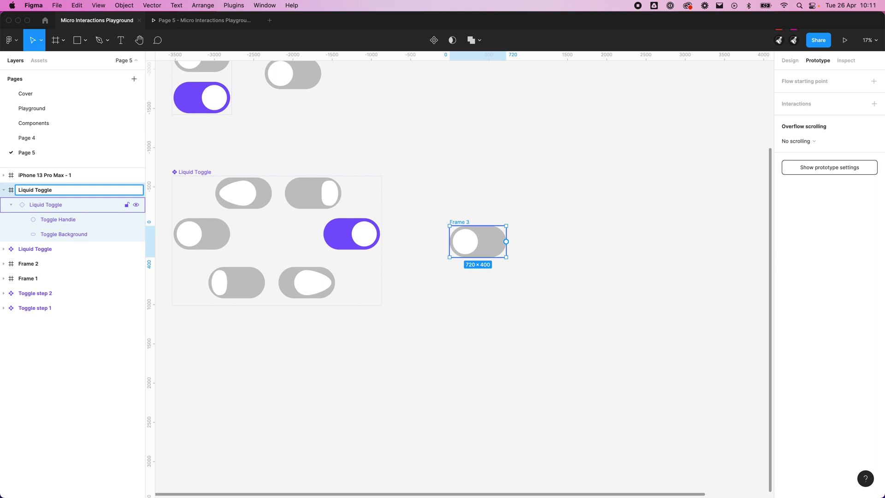
pyautogui.press('Return')
pyautogui.click(397, 377)
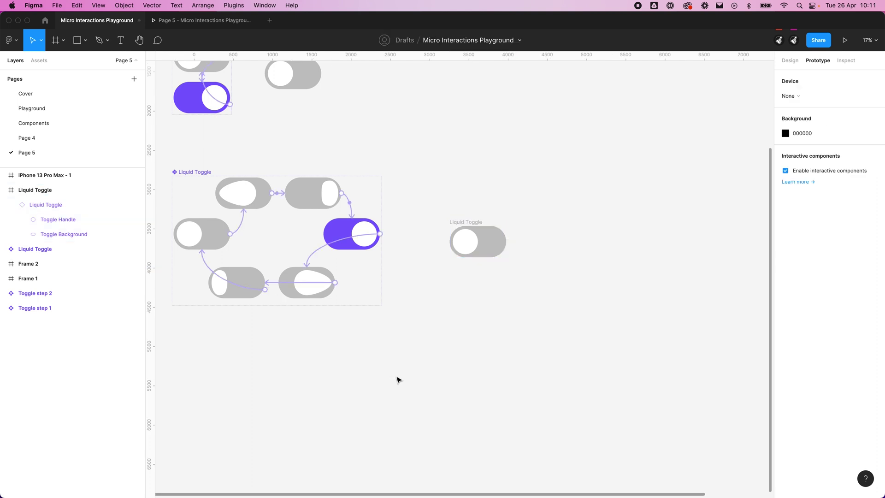
# Run the AEUX development plugin on the standalone Liquid Toggle frame and place its window above the frame
pyautogui.hscroll(-1, 512, 289)
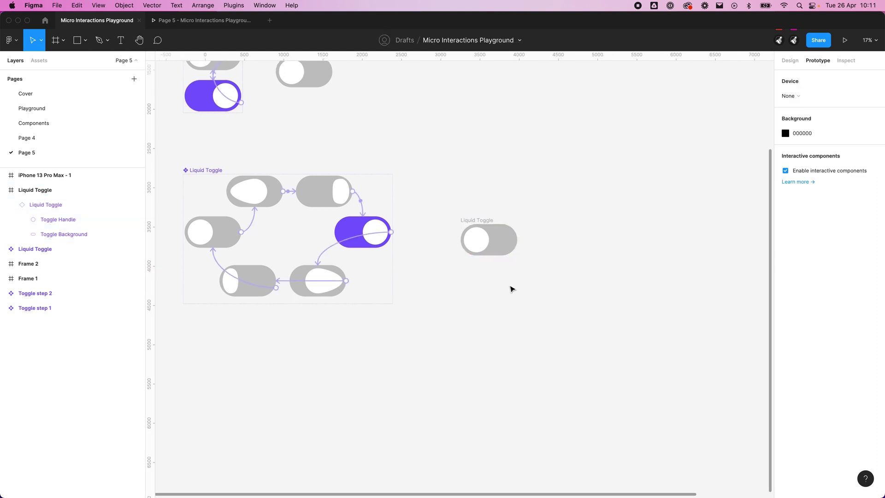
pyautogui.click(475, 224)
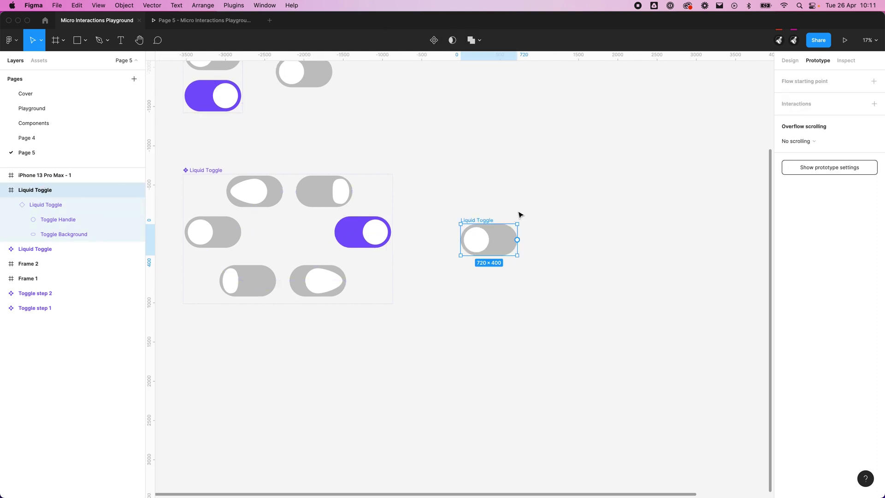
pyautogui.rightClick(482, 222)
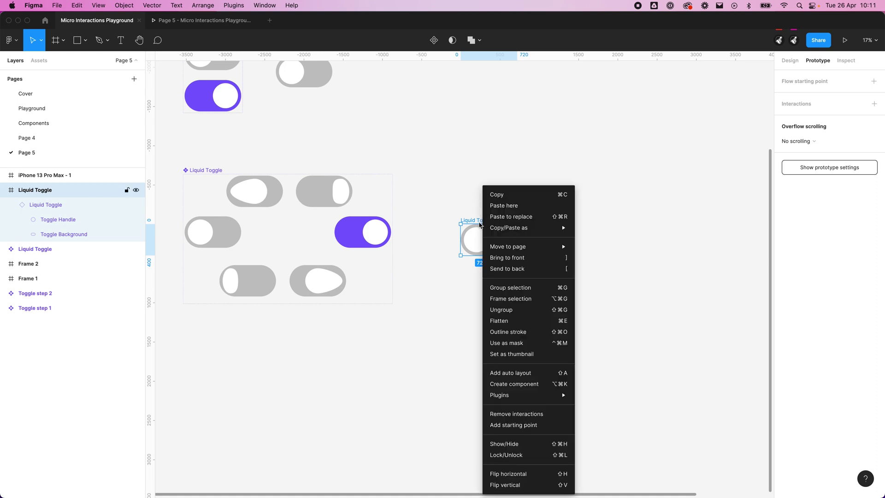
pyautogui.moveTo(545, 399)
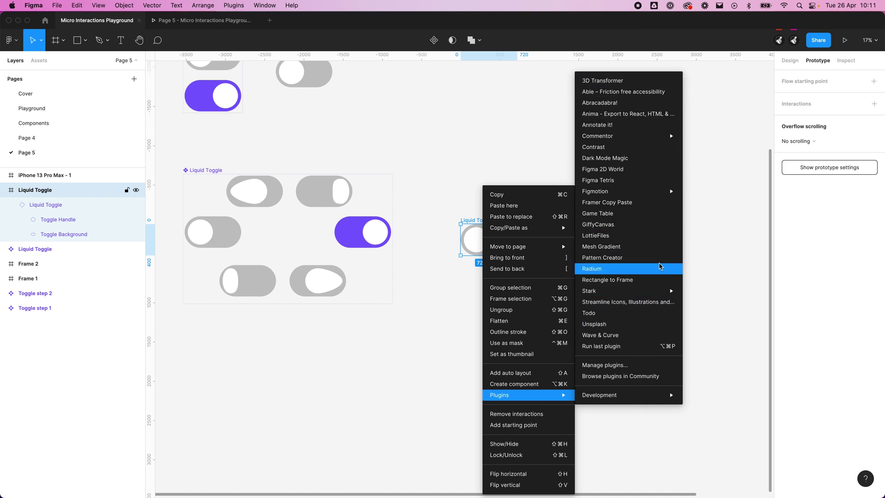
pyautogui.moveTo(663, 395)
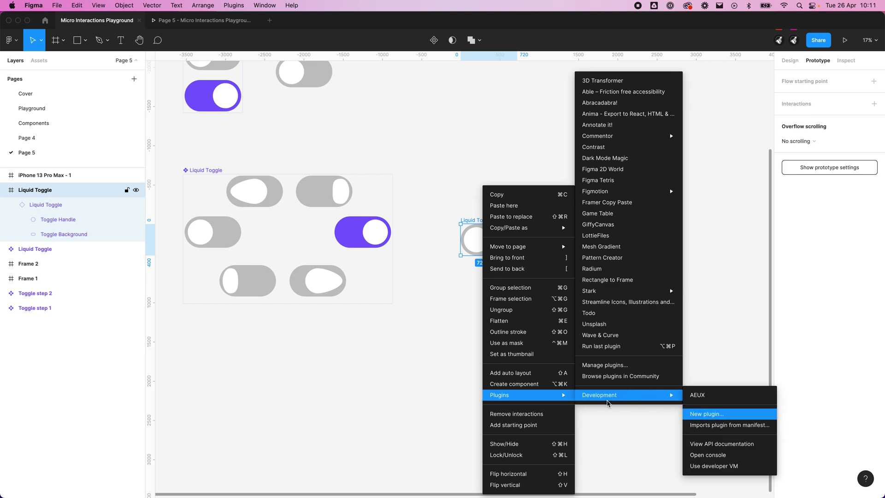
pyautogui.click(709, 396)
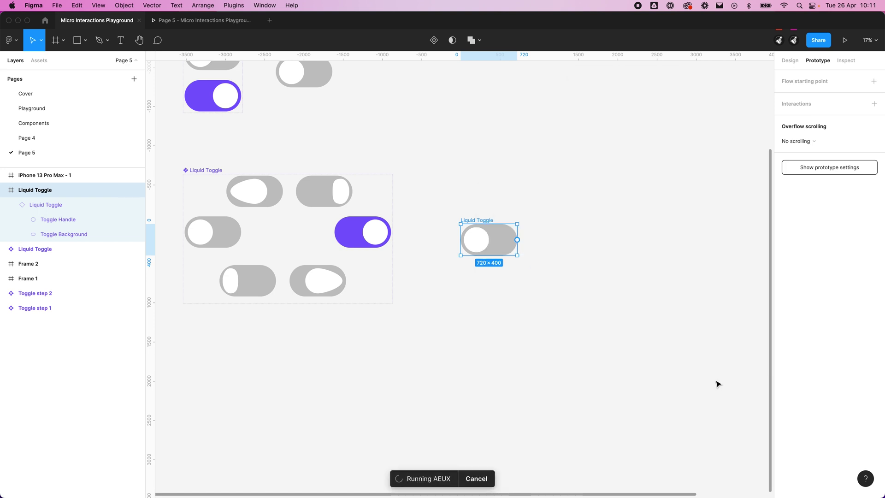
pyautogui.moveTo(527, 384); pyautogui.dragTo(494, 107)
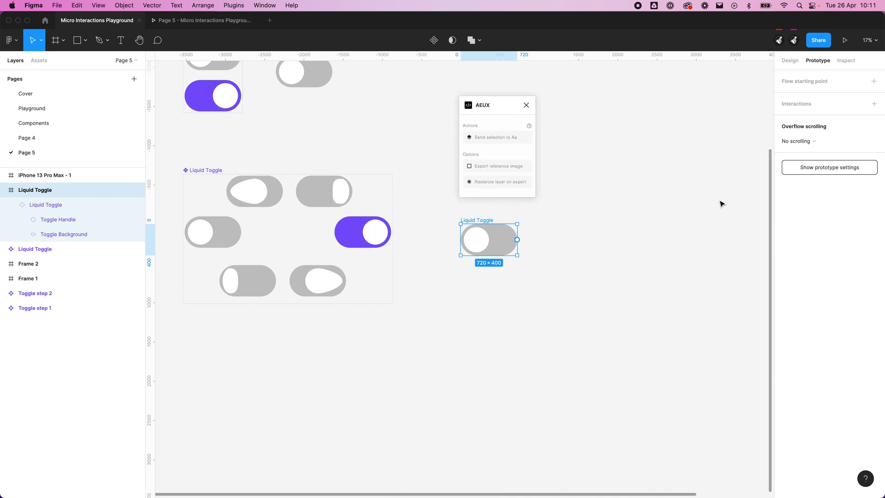
# Reselect the standalone Liquid Toggle frame and send it to After Effects with AEUX
pyautogui.click(369, 369)
pyautogui.click(478, 223)
pyautogui.moveTo(420, 210); pyautogui.dragTo(583, 330)
pyautogui.click(500, 139)
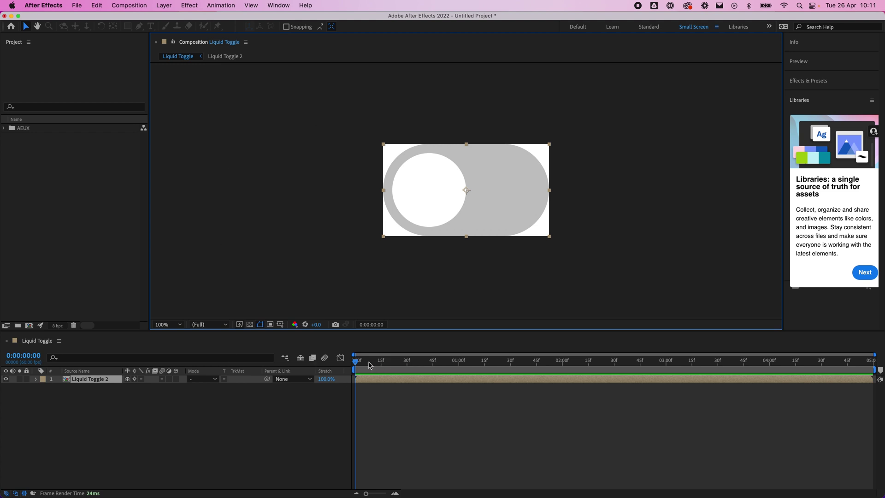
# Scrub and preview the Liquid Toggle composition in After Effects, then return the playhead to the start
pyautogui.moveTo(369, 365); pyautogui.dragTo(604, 366)
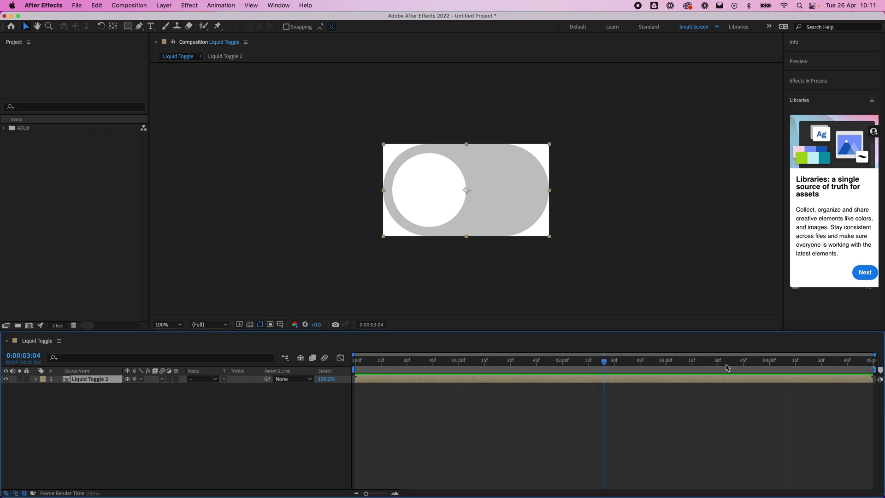
pyautogui.press('space')
pyautogui.press('Home')
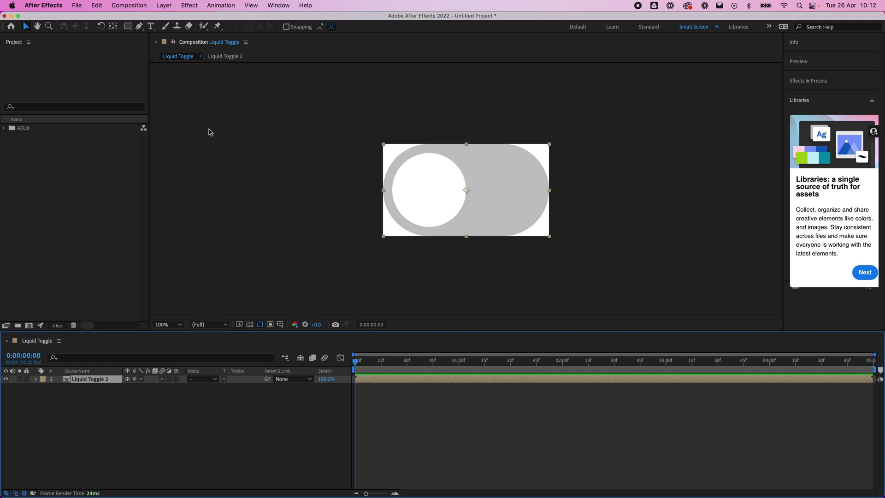
# Deselect the layer and expand the AEUX, Liquid Toggle and Precomps folders of the project
pyautogui.click(631, 155)
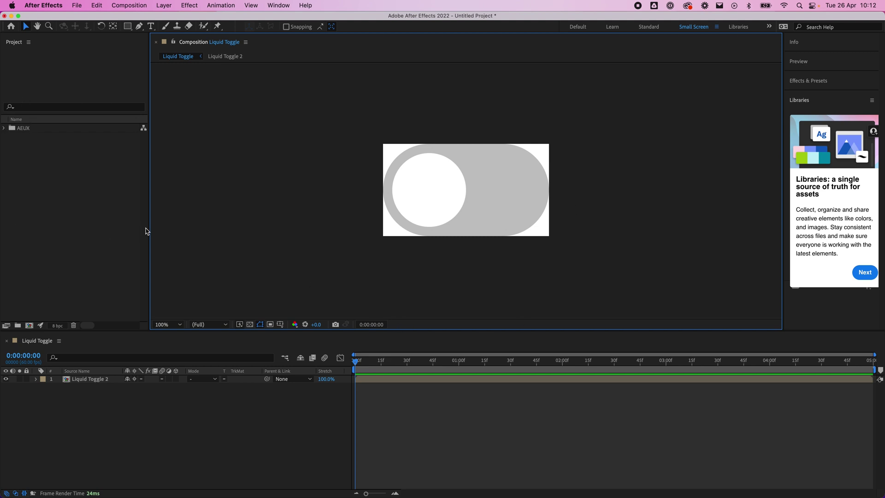
pyautogui.click(4, 128)
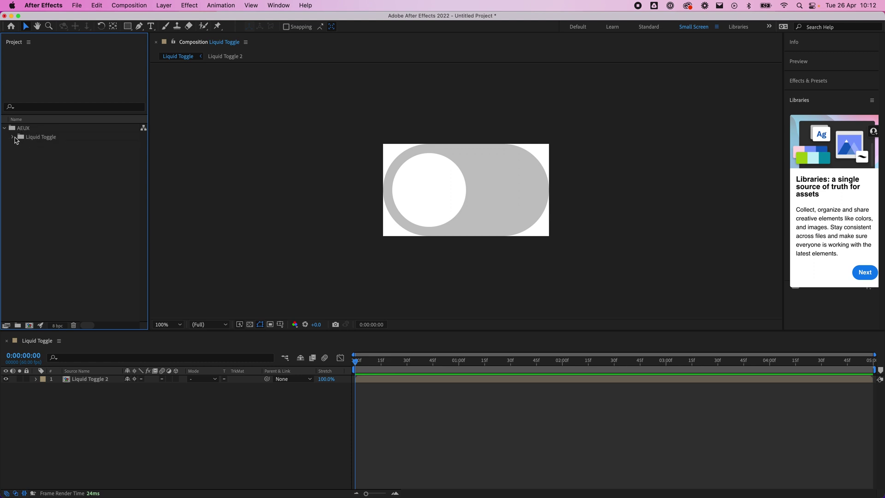
pyautogui.click(12, 138)
pyautogui.click(21, 155)
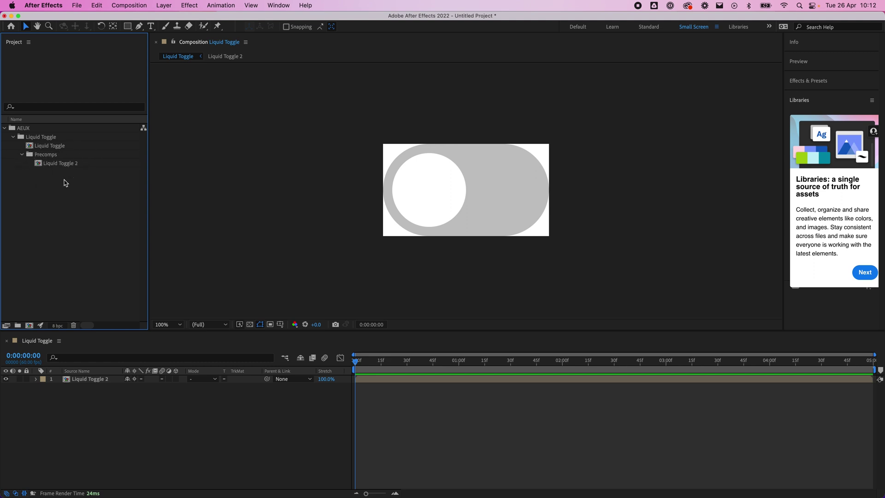
# Delete the AEUX folder and all its compositions from the After Effects project
pyautogui.moveTo(183, 496)
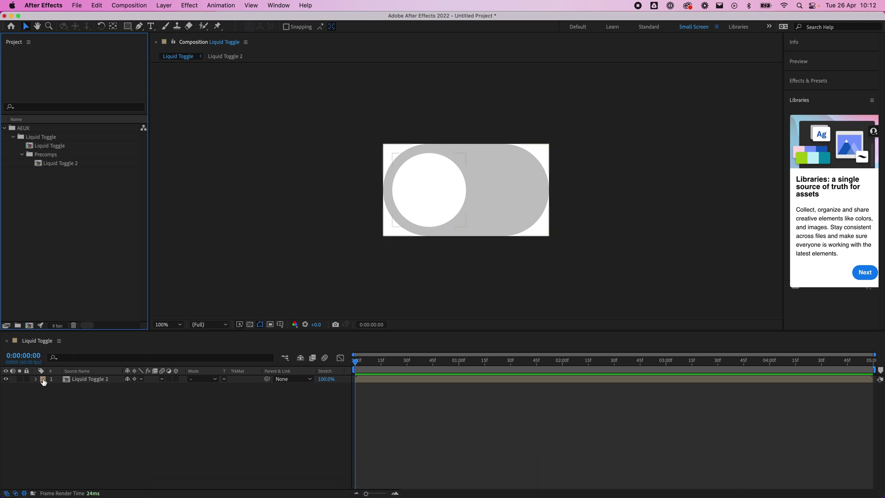
pyautogui.click(100, 379)
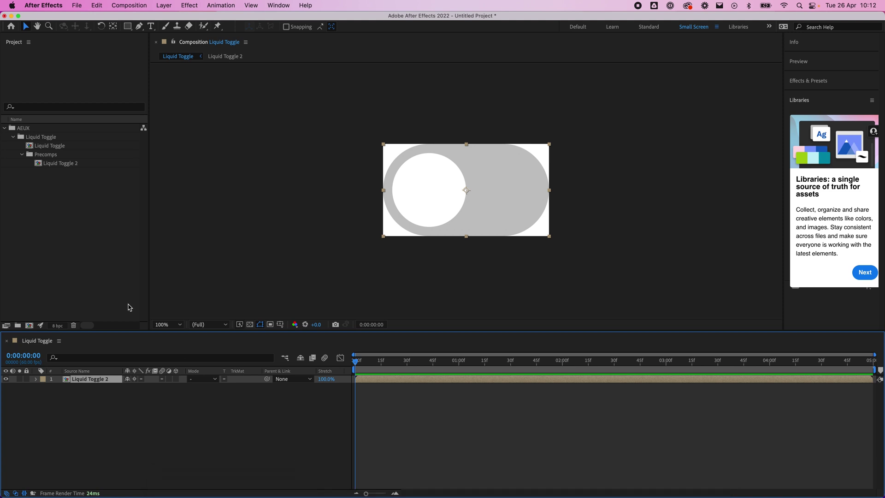
pyautogui.moveTo(104, 256); pyautogui.dragTo(29, 125)
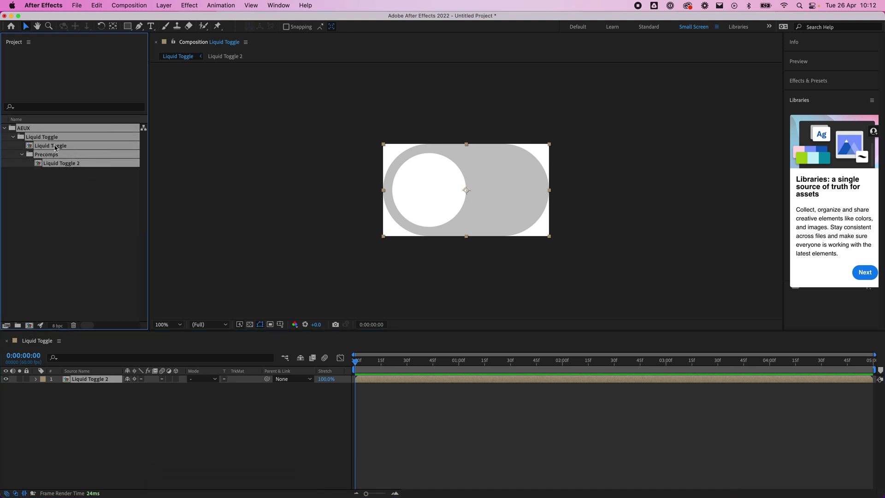
pyautogui.press('Delete')
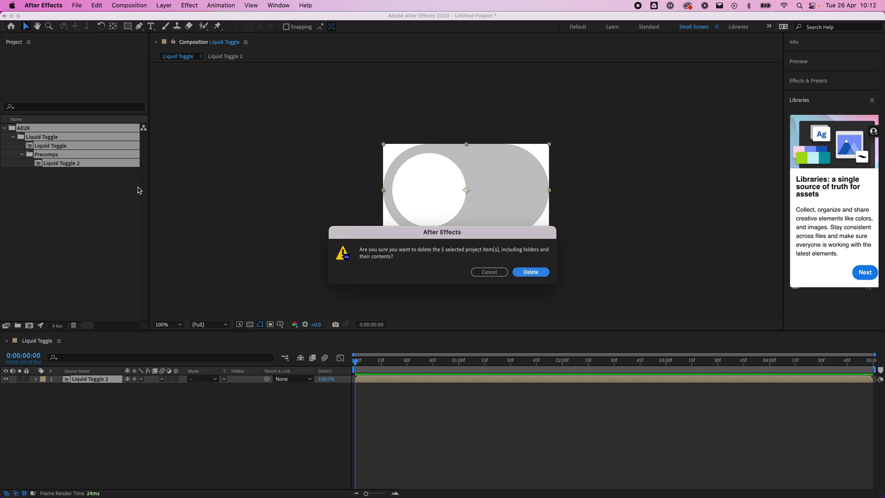
pyautogui.click(516, 275)
# Switch to Figma and rename the standalone Liquid Toggle frame as Liquid Toggle Frame
pyautogui.moveTo(378, 494)
pyautogui.click(271, 484)
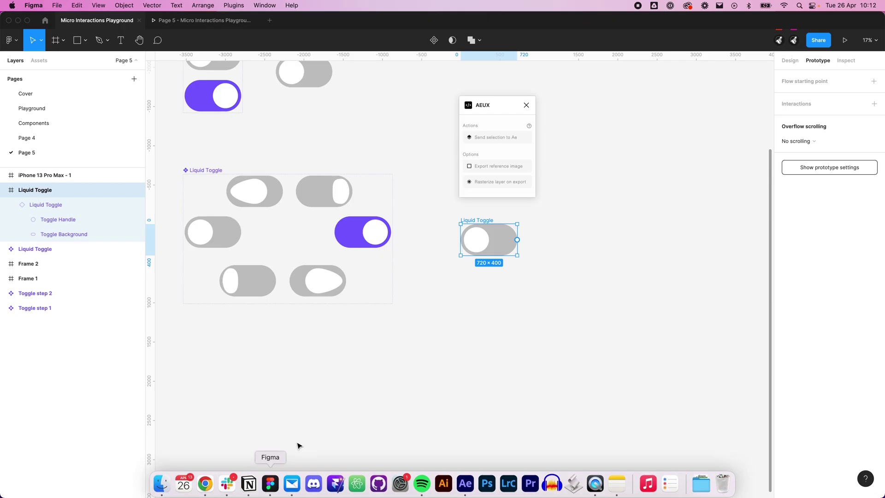
pyautogui.doubleClick(36, 195)
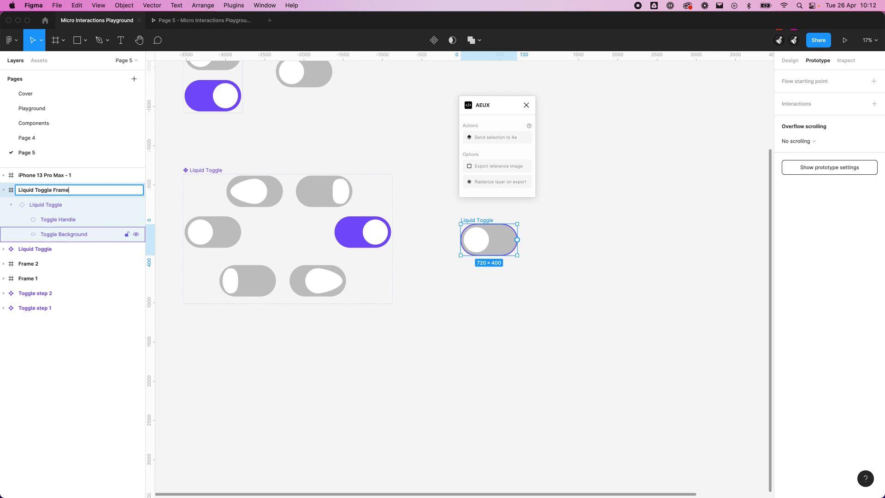
pyautogui.write('Frame')
pyautogui.click(469, 325)
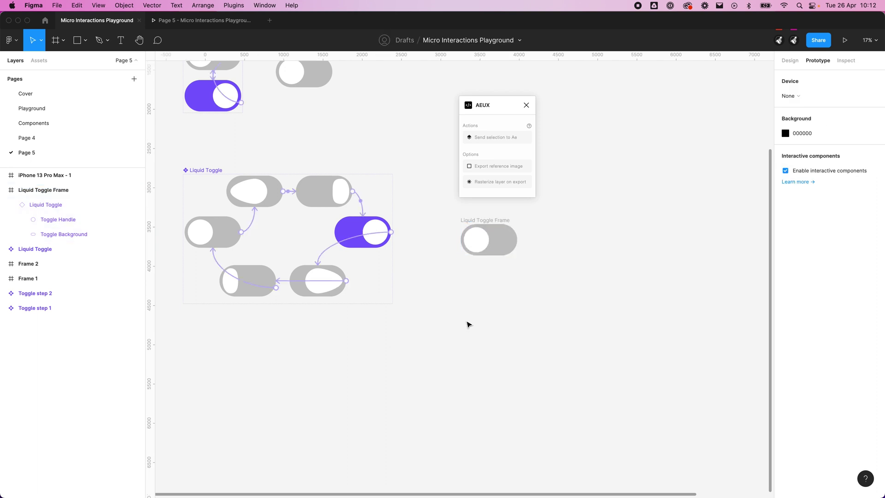
# Move the Liquid Toggle Frame slightly on the canvas and send it to After Effects with AEUX
pyautogui.click(506, 227)
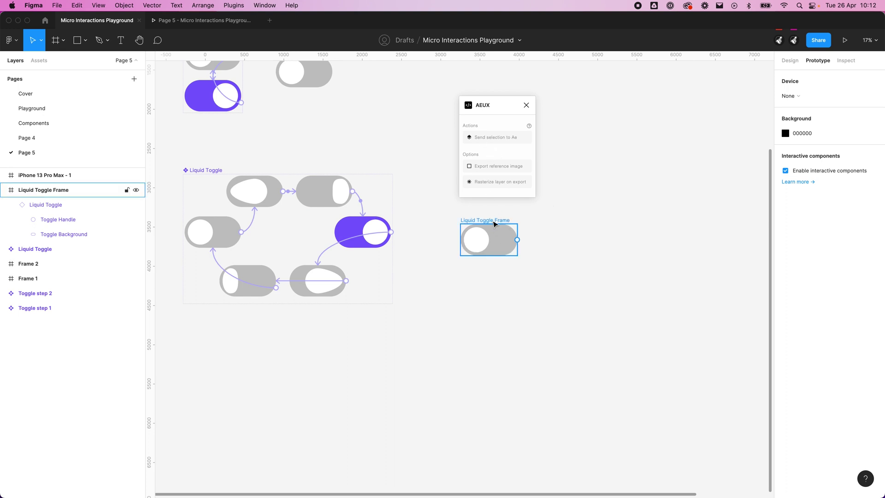
pyautogui.moveTo(500, 224); pyautogui.dragTo(518, 231)
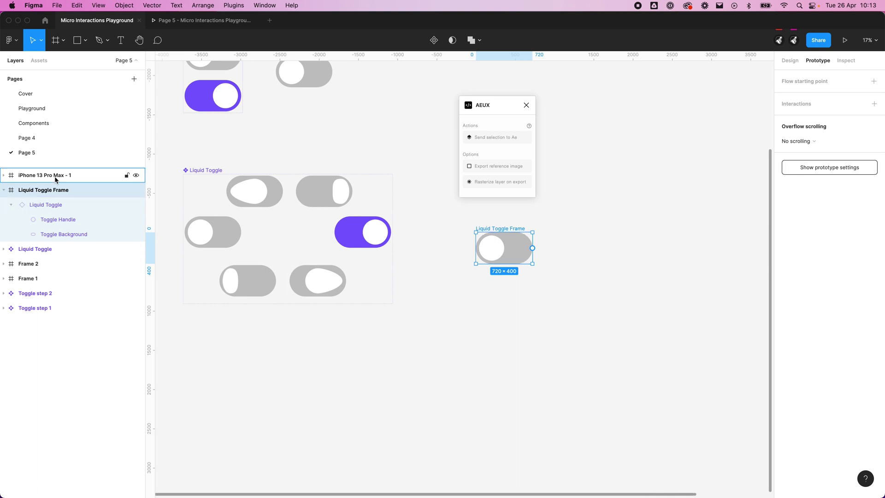
pyautogui.click(498, 140)
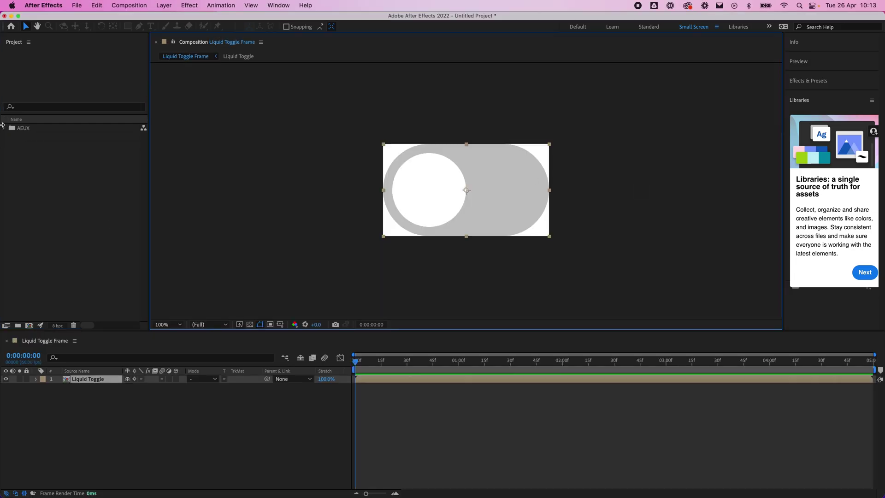
# Expand the AEUX, Liquid Toggle Frame and Precomps folders in the project and open the Liquid Toggle precomp
pyautogui.click(4, 129)
pyautogui.click(13, 136)
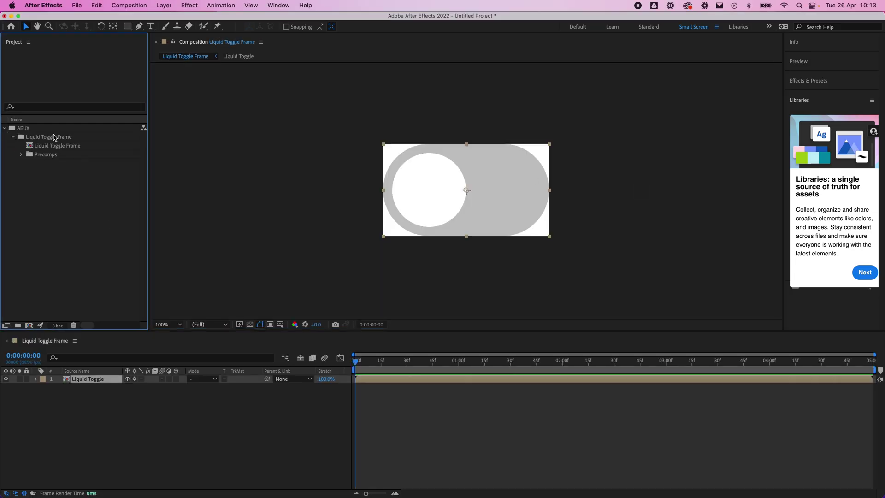
pyautogui.click(51, 138)
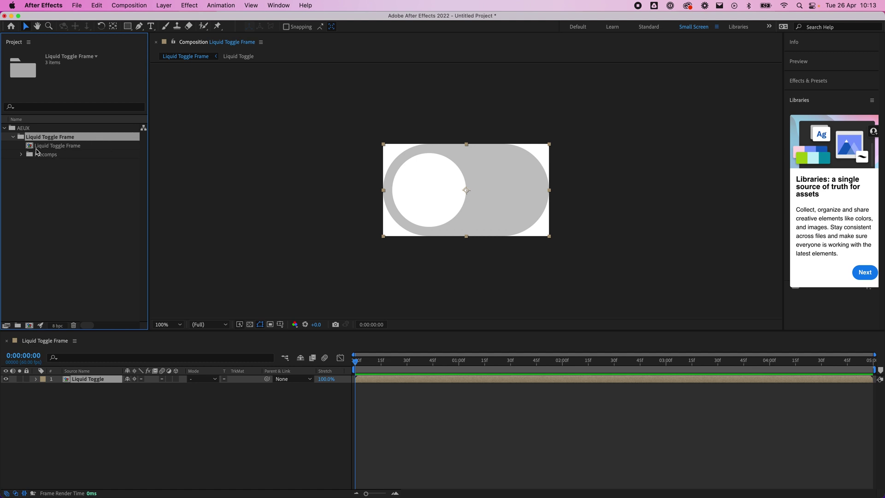
pyautogui.click(69, 147)
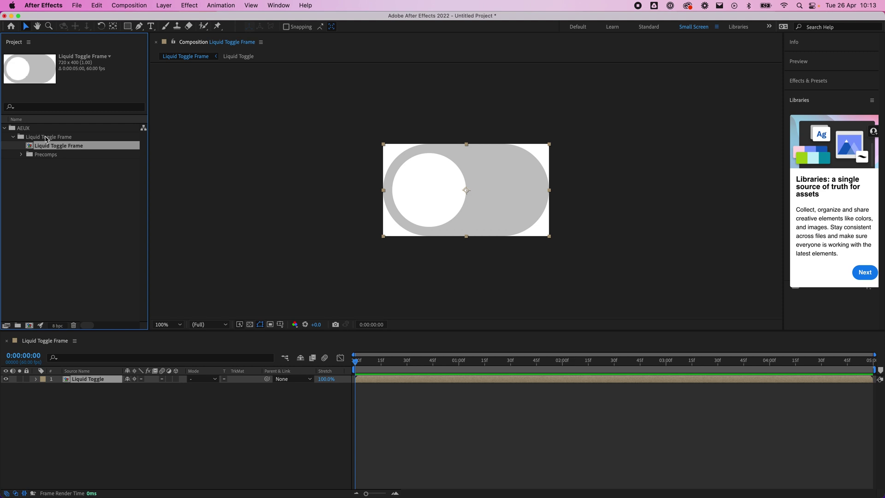
pyautogui.click(21, 155)
pyautogui.click(62, 166)
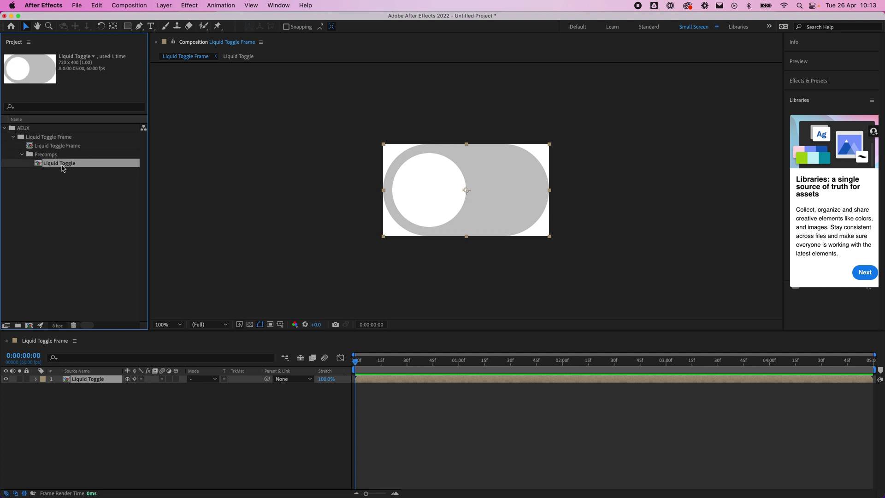
pyautogui.doubleClick(70, 166)
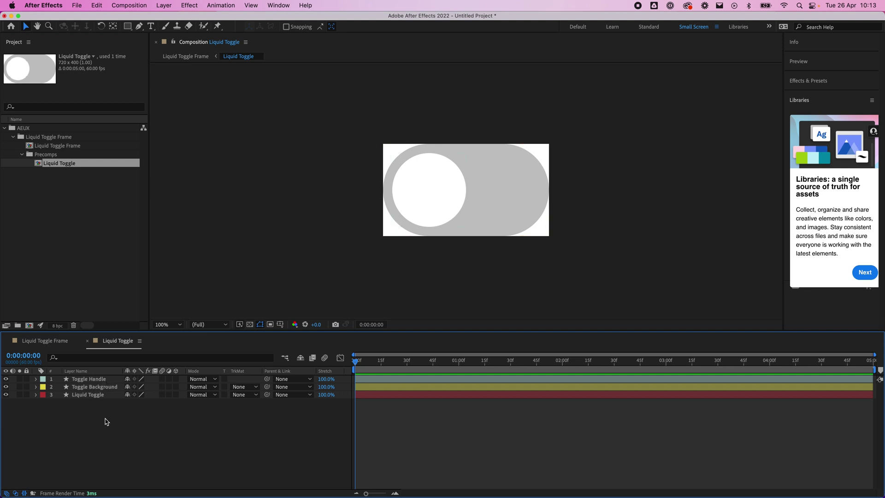
# Select the Toggle Handle, Toggle Background and Liquid Toggle layers in the precomp
pyautogui.moveTo(105, 418); pyautogui.dragTo(90, 381)
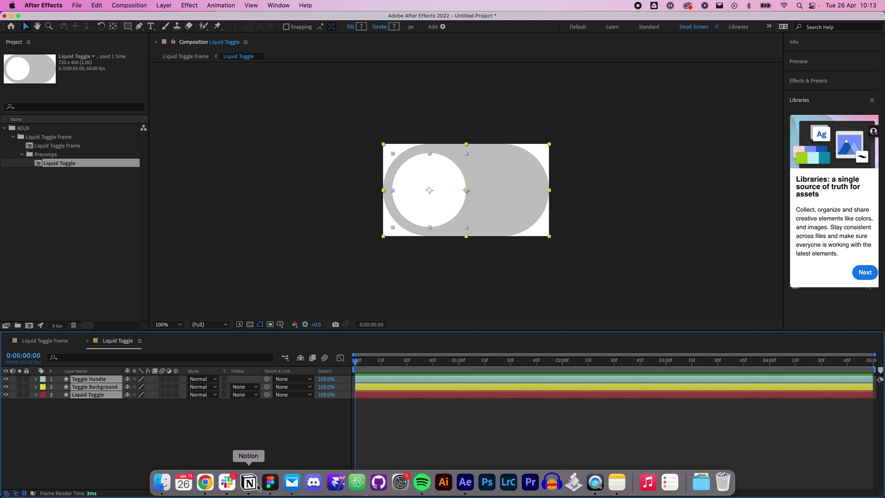
pyautogui.click(271, 482)
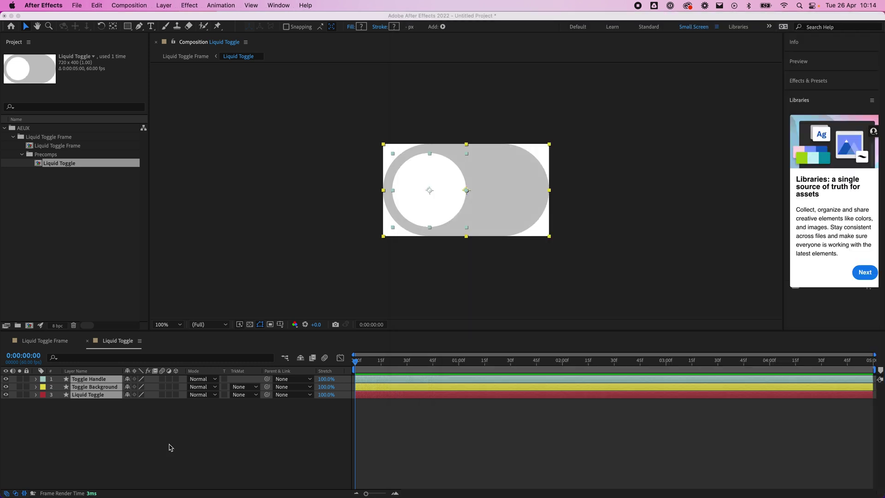
pyautogui.click(171, 446)
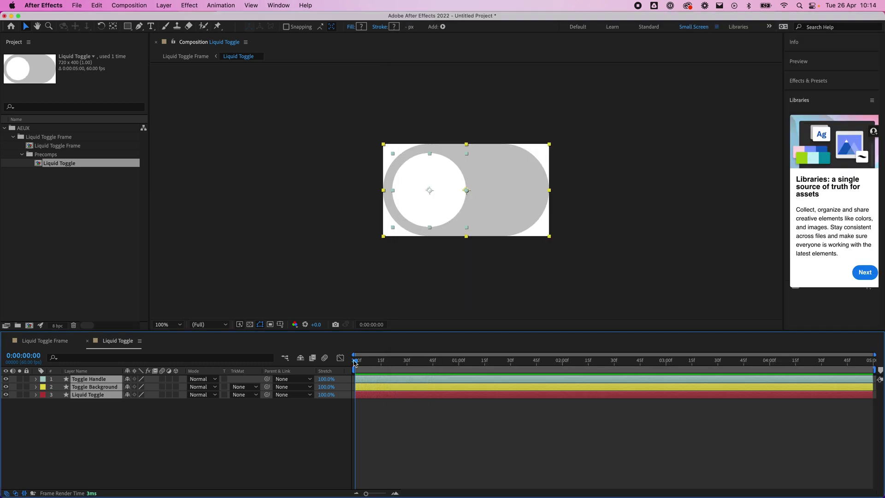
pyautogui.press('space')
pyautogui.moveTo(421, 484)
pyautogui.moveTo(380, 496)
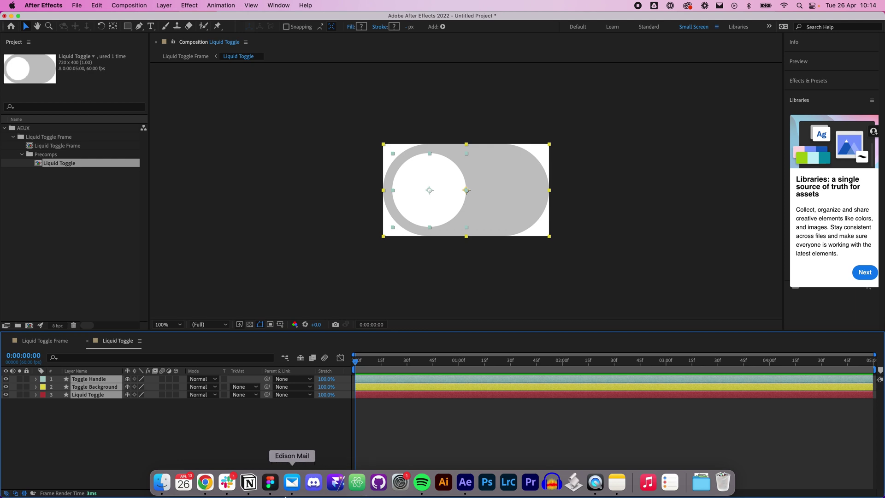
# Switch to Figma and widen its window while keeping the After Effects project and layer list visible beside it
pyautogui.click(270, 482)
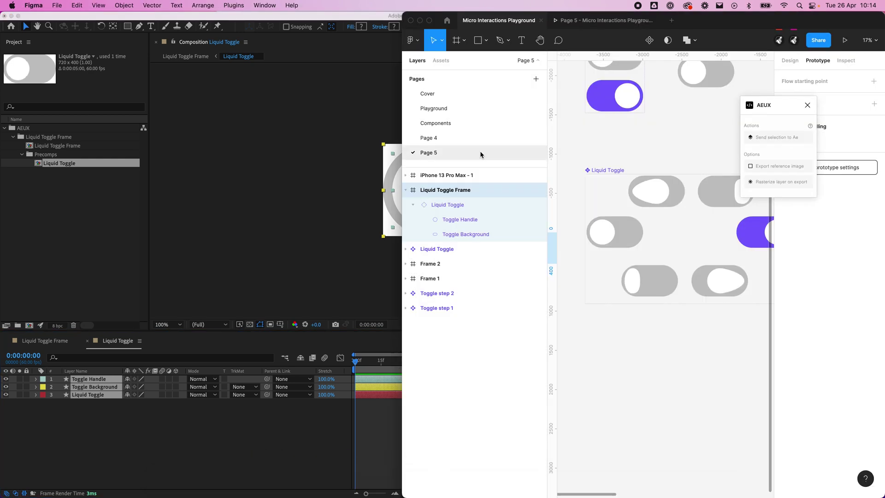
pyautogui.click(699, 361)
pyautogui.hscroll(10, 699, 361)
pyautogui.scroll(-6, 626, 340)
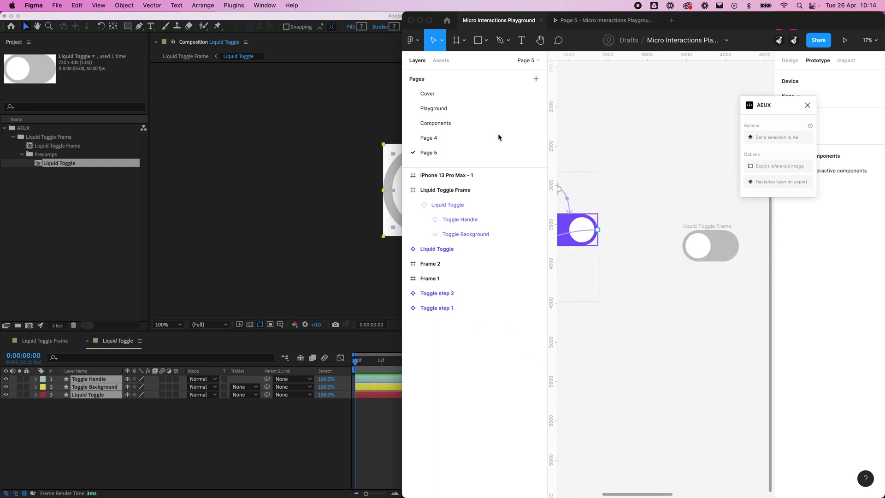
pyautogui.moveTo(402, 75); pyautogui.dragTo(180, 74)
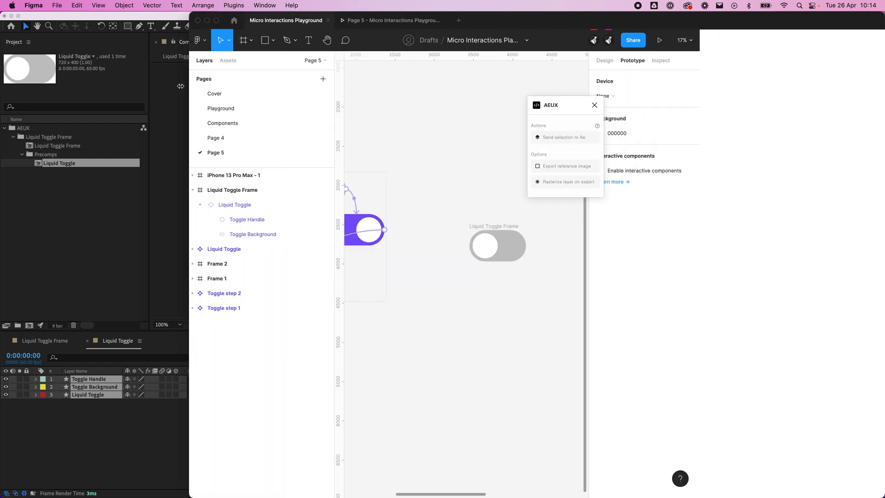
# Duplicate the Liquid Toggle Frame, placing the copy directly below the original
pyautogui.click(479, 233)
pyautogui.rightClick(484, 226)
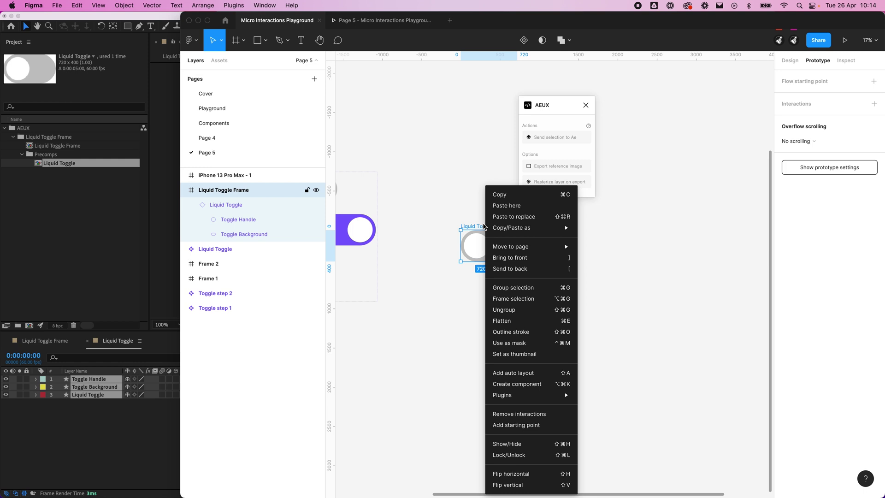
pyautogui.click(465, 293)
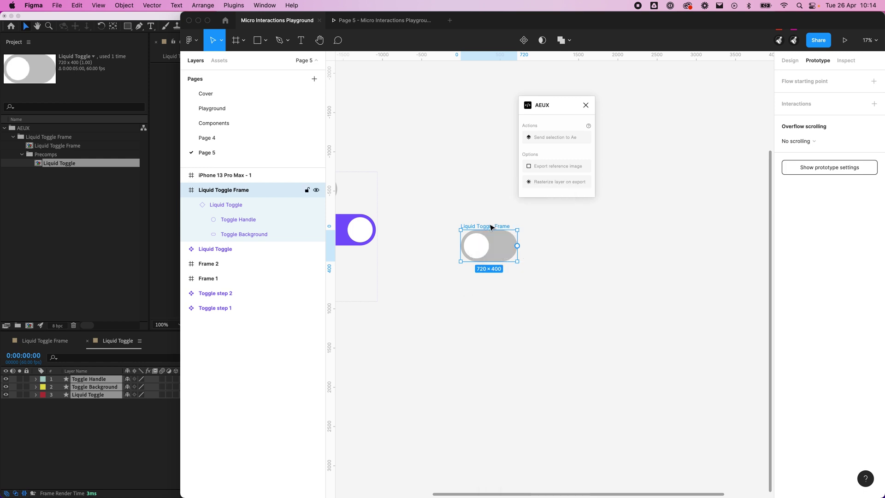
pyautogui.moveTo(491, 226); pyautogui.dragTo(492, 366)
pyautogui.click(561, 319)
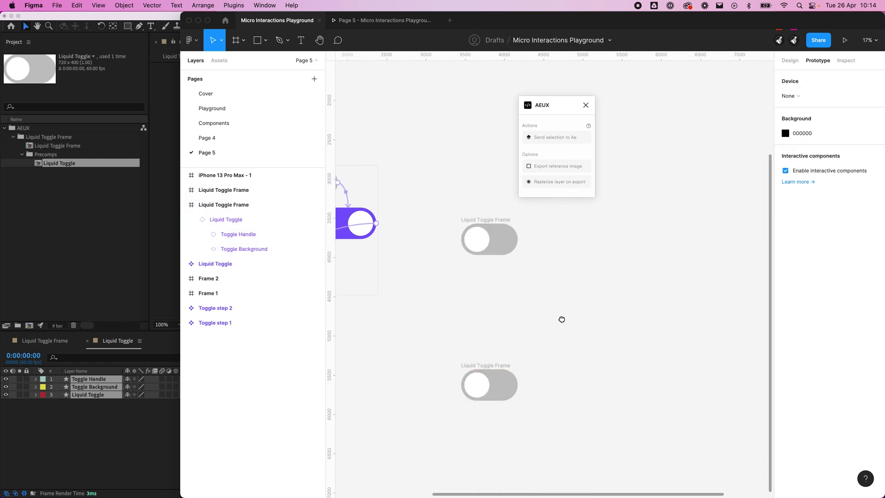
# Show the duplicate frame's design properties and ungroup the frame, leaving its Liquid Toggle instance on the canvas
pyautogui.scroll(-5, 561, 319)
pyautogui.click(223, 190)
pyautogui.rightClick(501, 248)
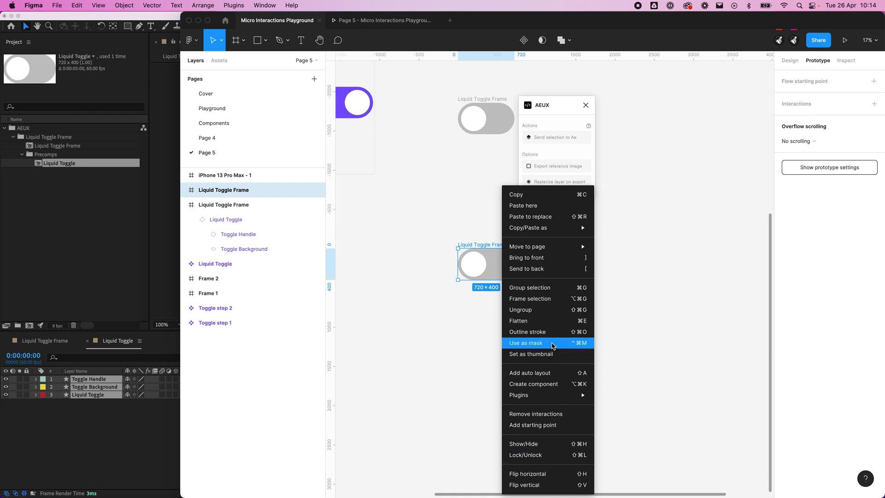
pyautogui.click(571, 418)
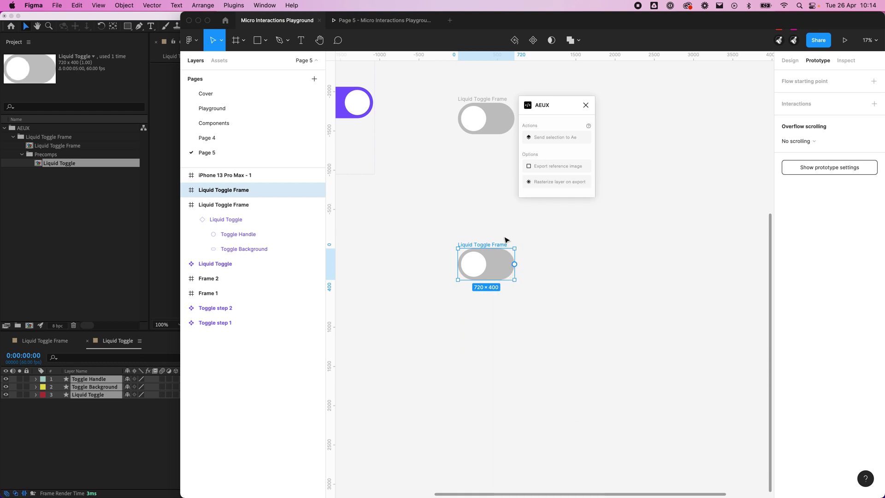
pyautogui.rightClick(502, 247)
pyautogui.click(723, 232)
pyautogui.click(789, 60)
pyautogui.rightClick(478, 244)
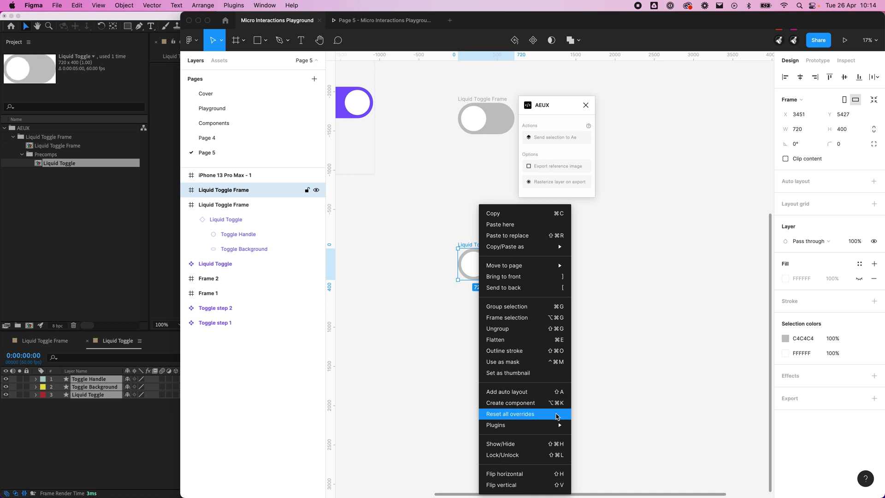
pyautogui.click(446, 299)
pyautogui.press('super+shift+g')
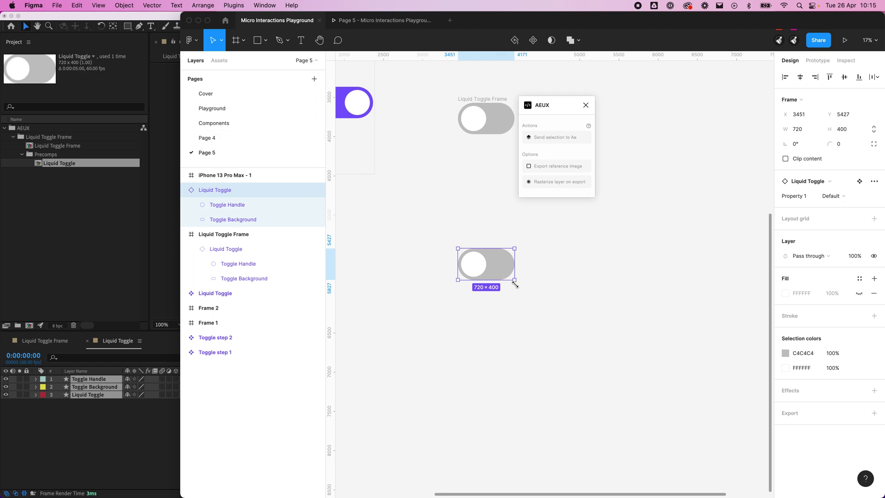
# Detach the copied Liquid Toggle instance from its component and ungroup the resulting frame into separate shapes
pyautogui.rightClick(495, 258)
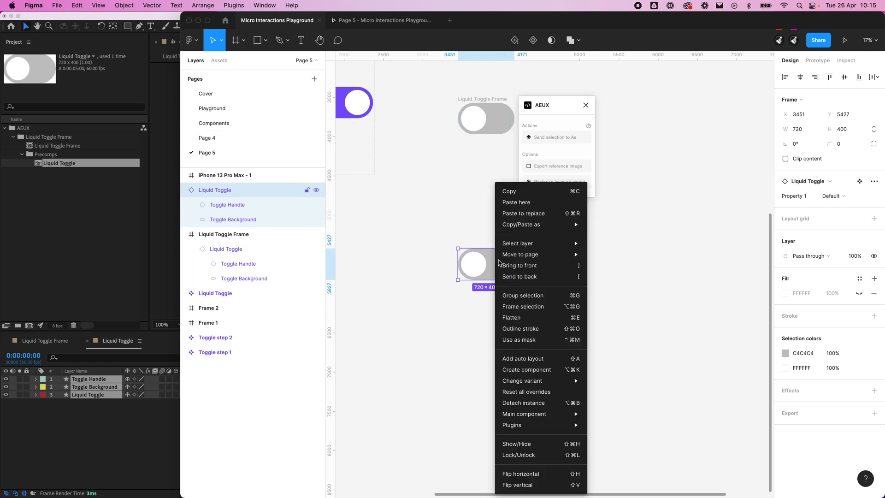
pyautogui.click(562, 407)
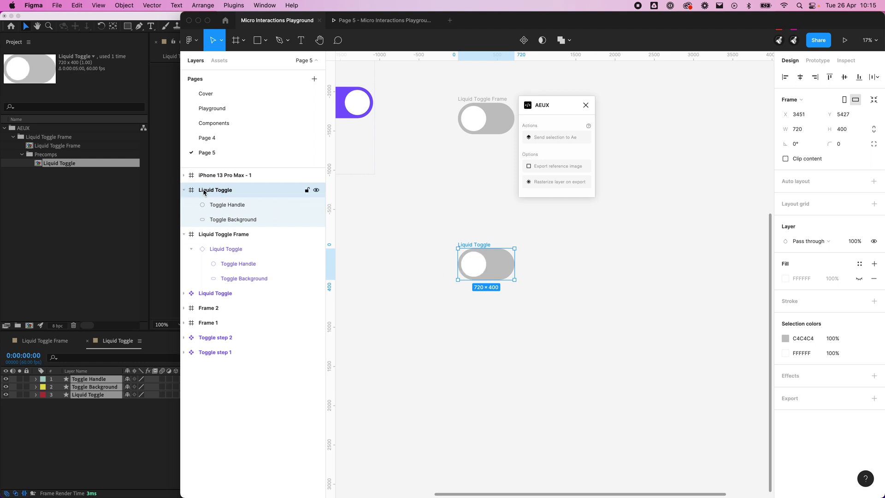
pyautogui.press('super+shift+g')
pyautogui.click(559, 226)
# Group the loose Toggle Handle and Toggle Background shapes, name the group Toggle and expand it in the layer list
pyautogui.moveTo(532, 300); pyautogui.dragTo(449, 242)
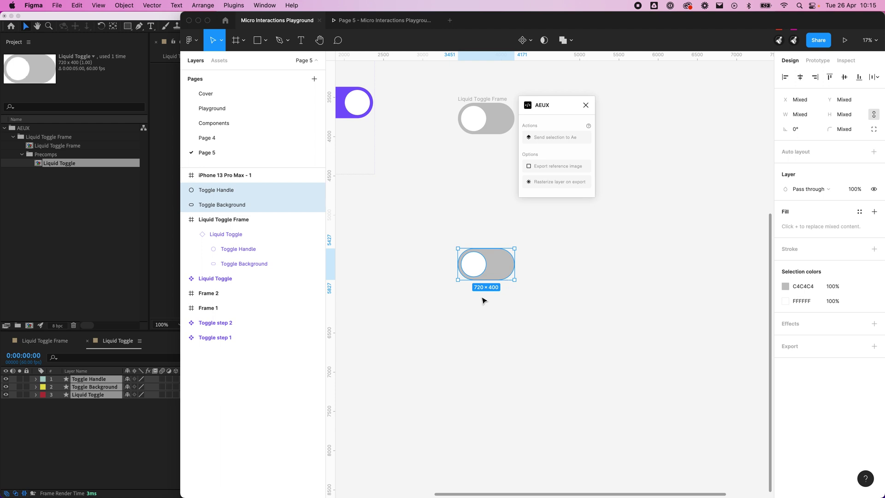
pyautogui.press('super+g')
pyautogui.doubleClick(208, 190)
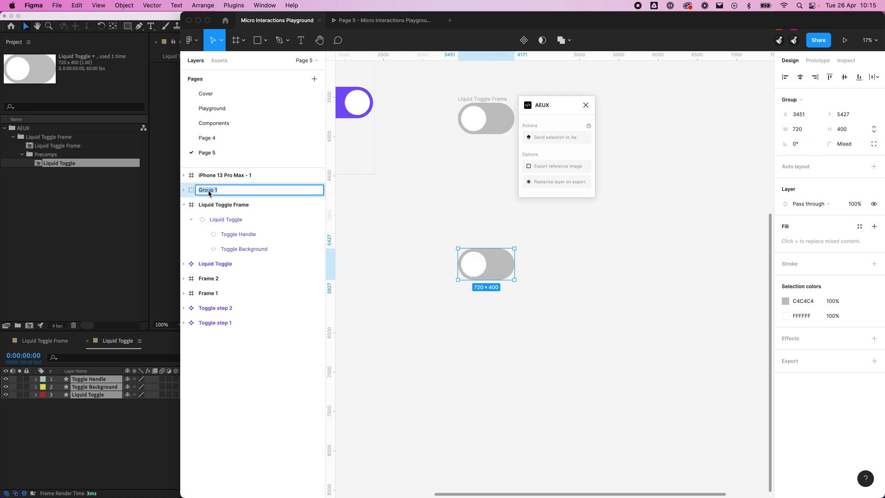
pyautogui.write('Toggle')
pyautogui.press('Return')
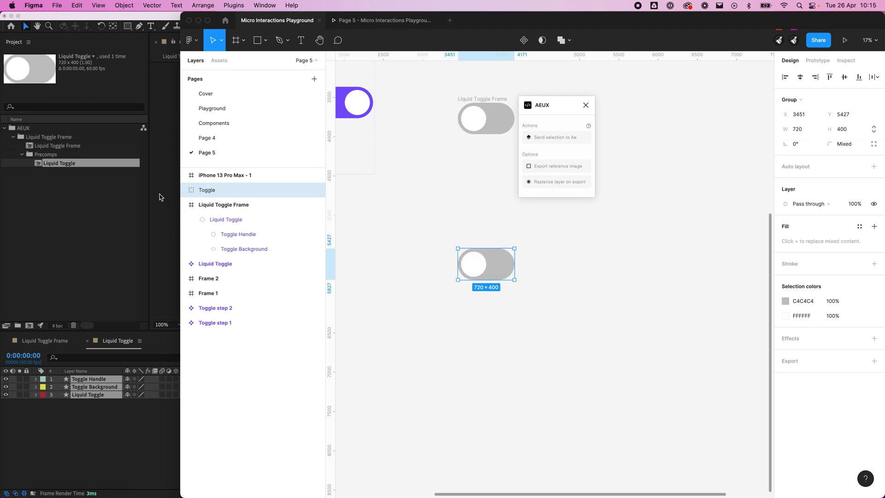
pyautogui.click(183, 190)
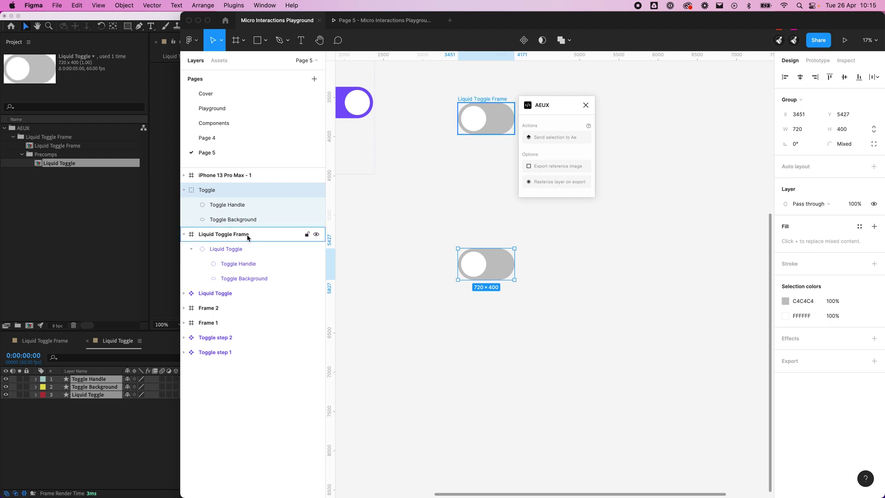
# Select the Toggle group in Figma and wrap it in a new frame
pyautogui.click(515, 329)
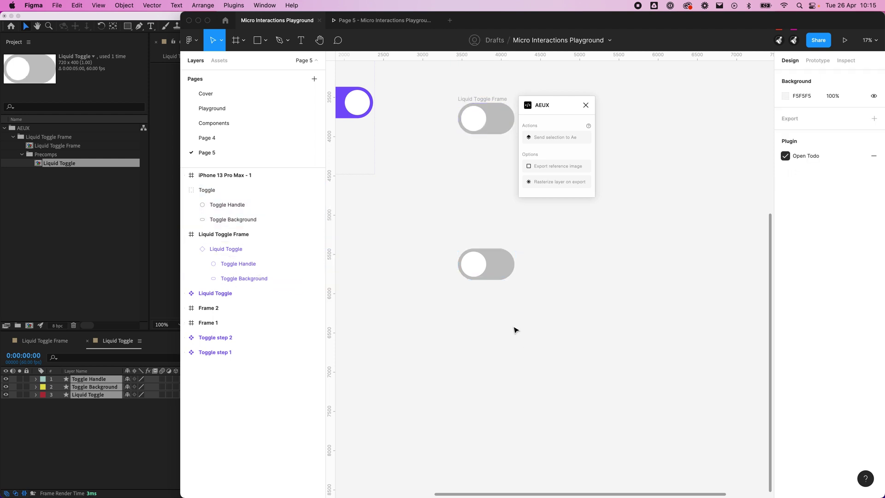
pyautogui.click(505, 272)
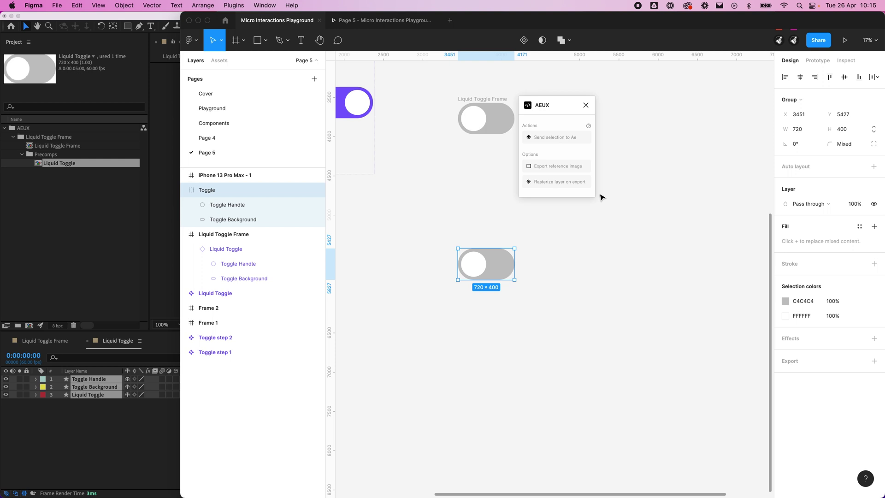
pyautogui.press('super+Tab')
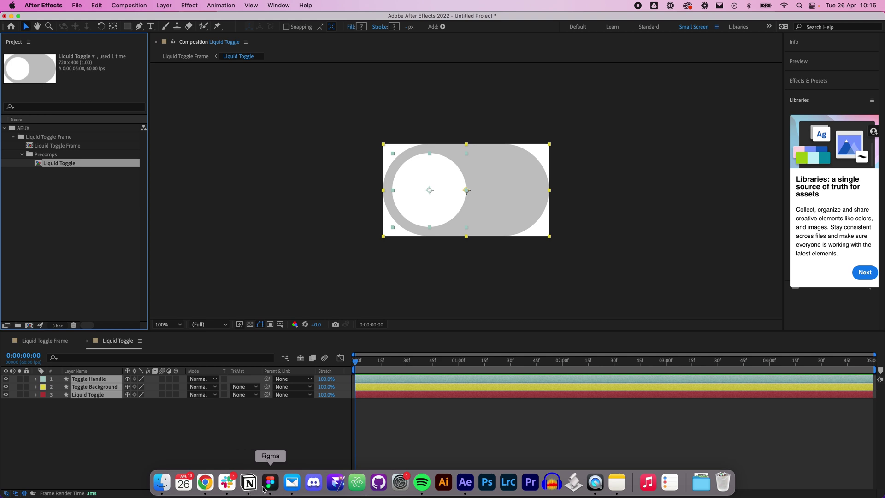
pyautogui.click(271, 482)
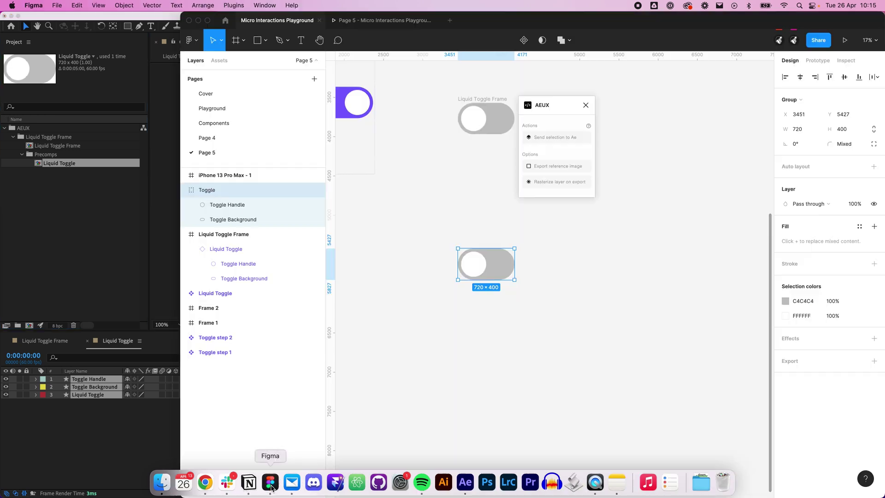
pyautogui.rightClick(204, 193)
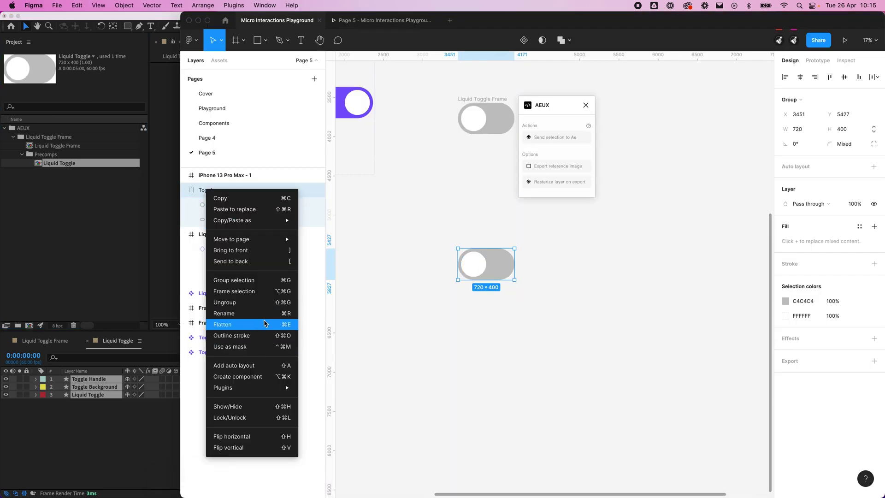
pyautogui.click(272, 291)
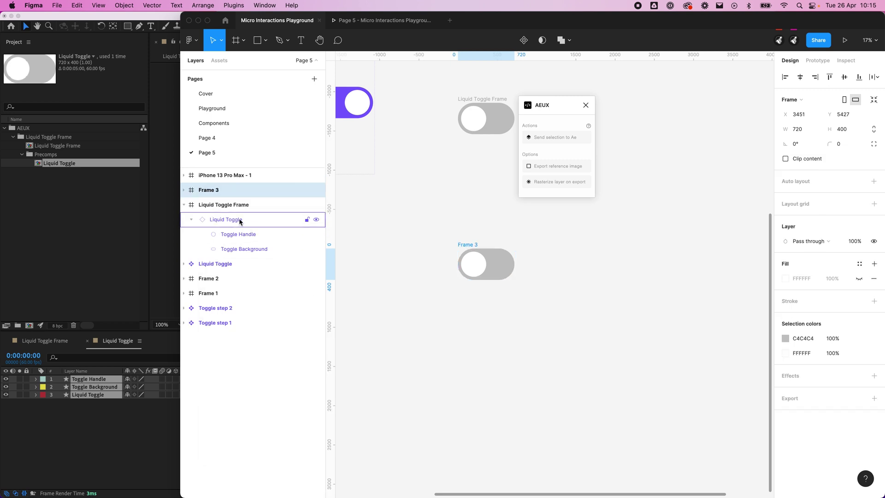
# Ungroup the Toggle group inside the new frame and rename the frame Toggle
pyautogui.click(184, 190)
pyautogui.click(217, 204)
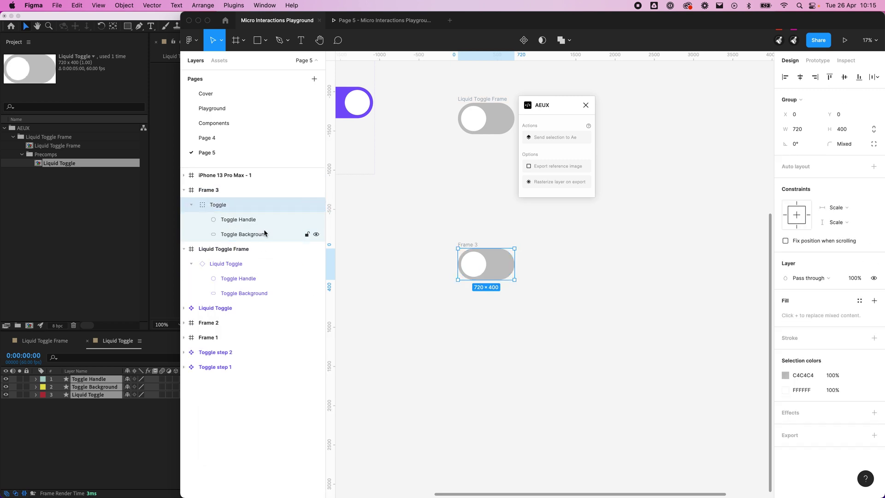
pyautogui.press('super+shift+g')
pyautogui.doubleClick(217, 195)
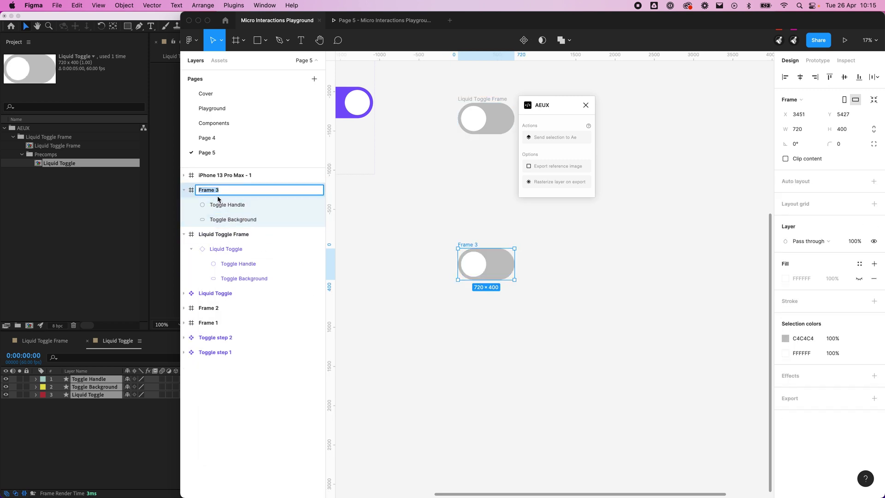
pyautogui.write('Toggle')
pyautogui.press('Return')
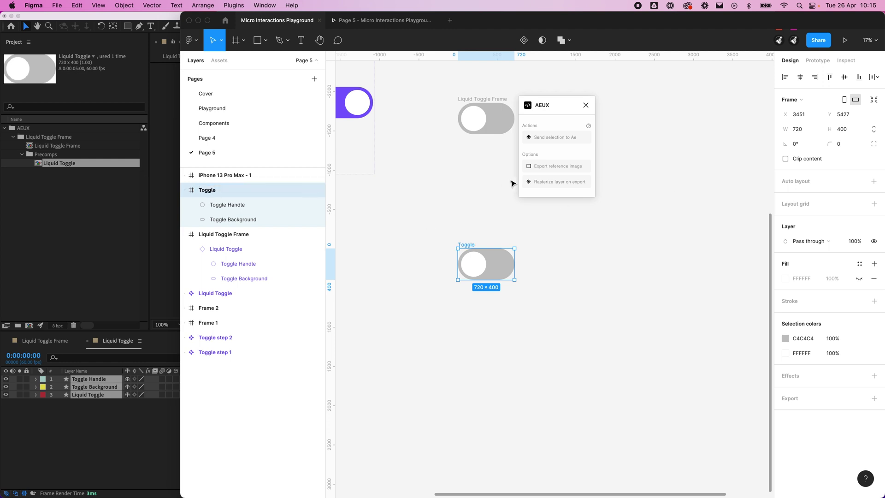
# Send the Toggle frame to After Effects with AEUX, expand the imported Toggle folder and select its composition
pyautogui.click(565, 139)
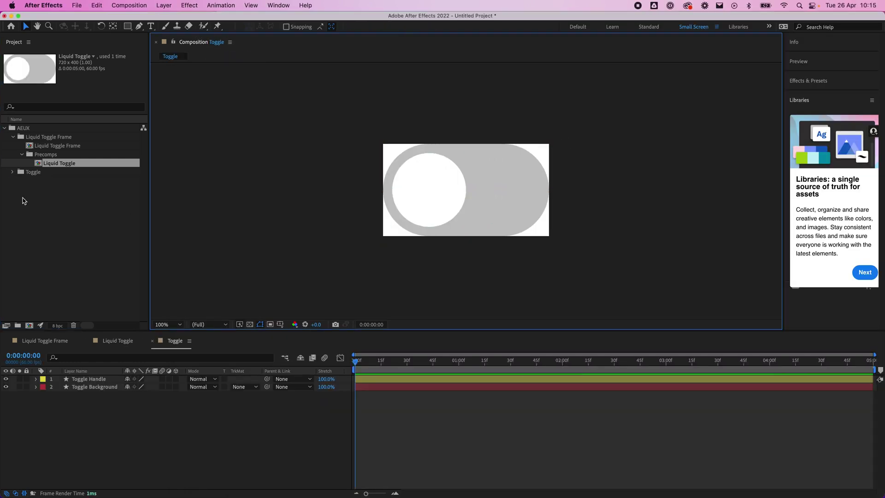
pyautogui.click(10, 174)
pyautogui.click(44, 182)
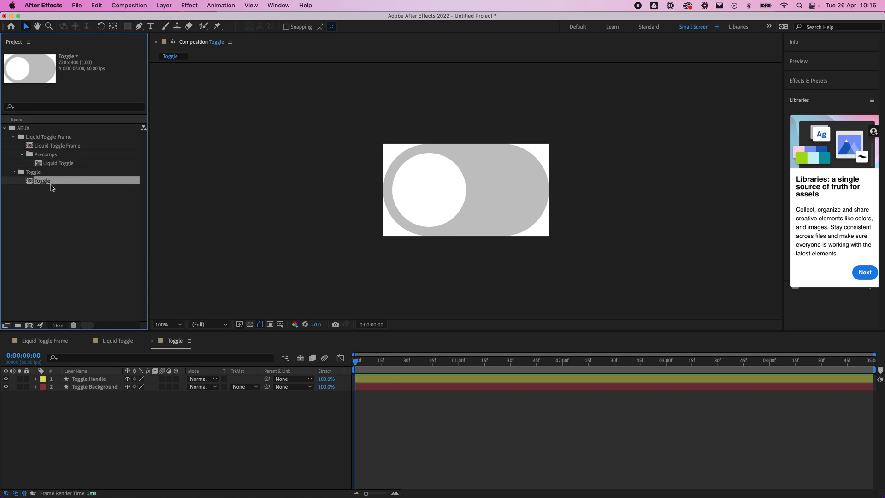
# In After Effects, collapse the AEUX folder and create a new composition with the default settings
pyautogui.click(274, 480)
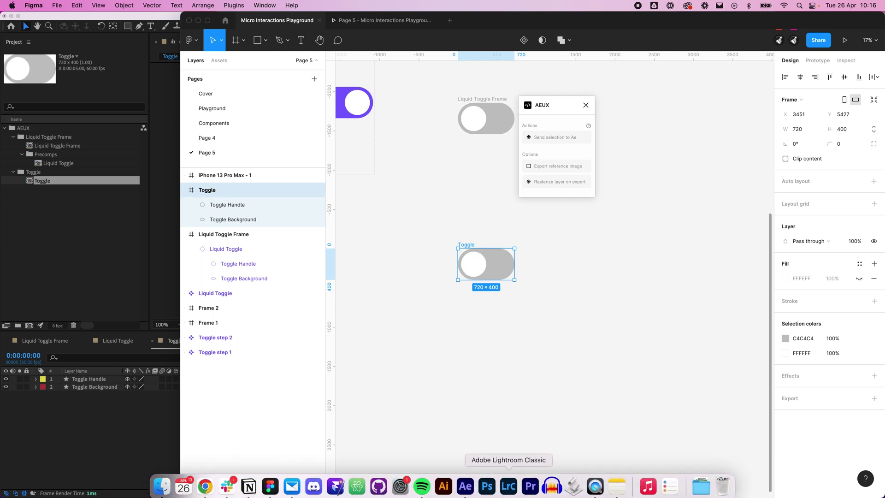
pyautogui.click(101, 404)
pyautogui.click(55, 163)
pyautogui.click(2, 127)
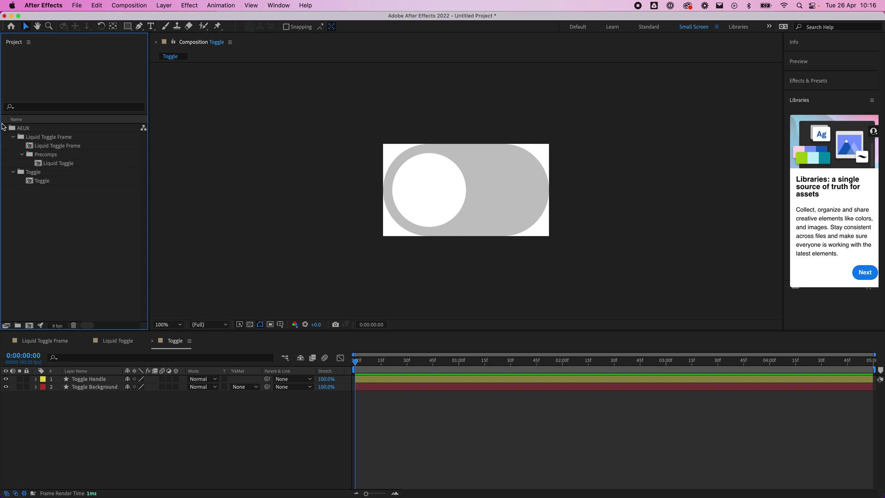
pyautogui.rightClick(97, 244)
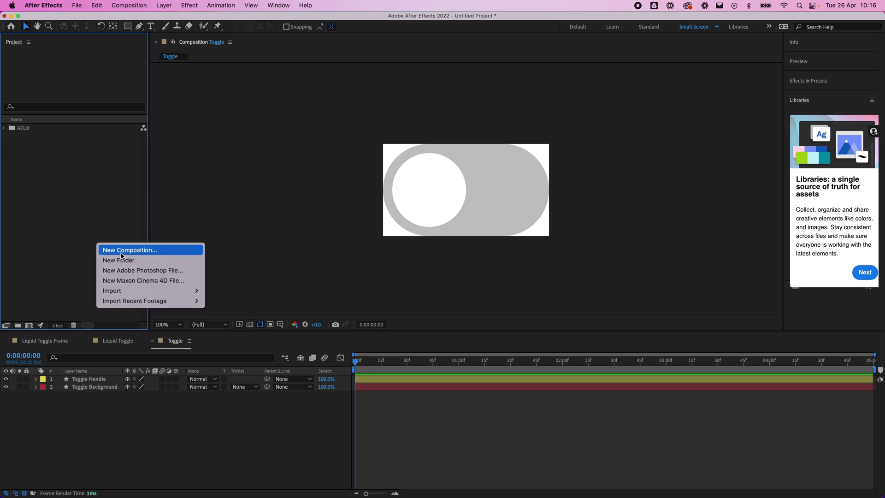
pyautogui.click(123, 251)
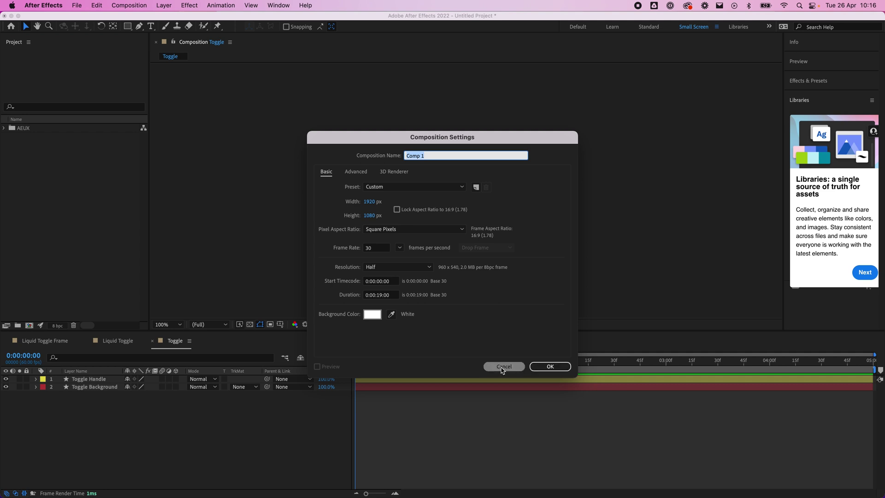
pyautogui.click(544, 366)
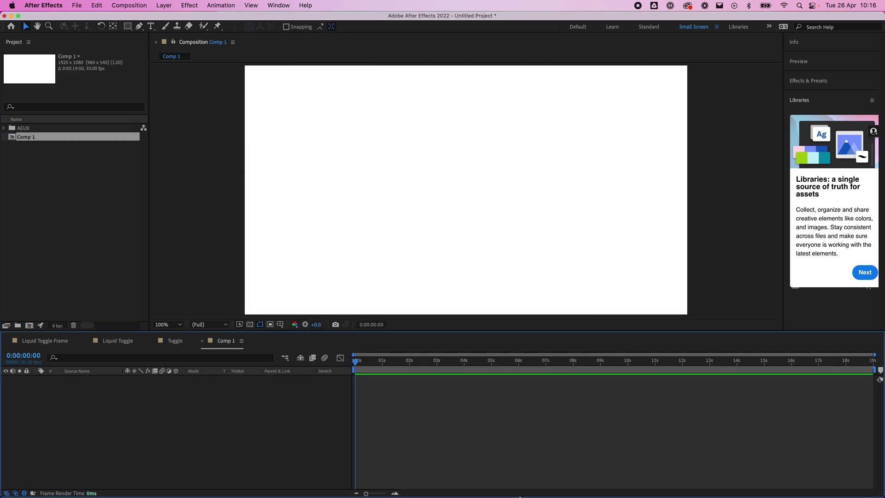
# Switch to Figma and check the Toggle frame's width and height
pyautogui.moveTo(444, 496)
pyautogui.click(270, 481)
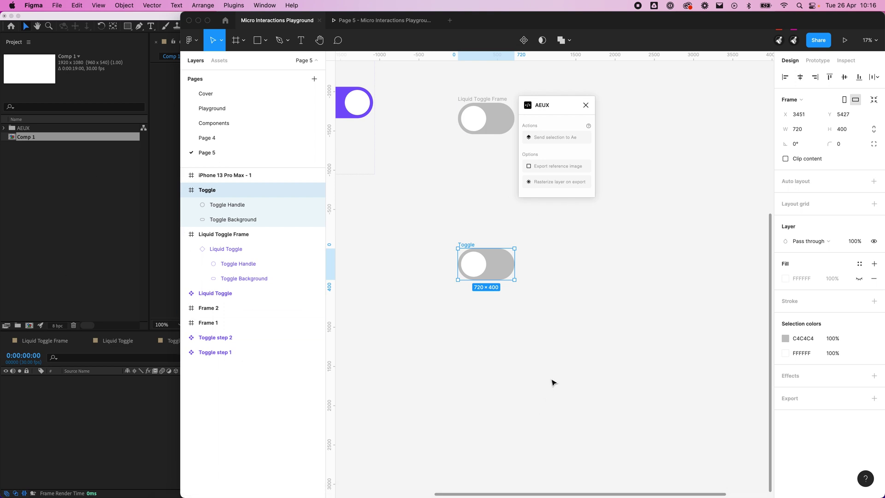
pyautogui.click(584, 388)
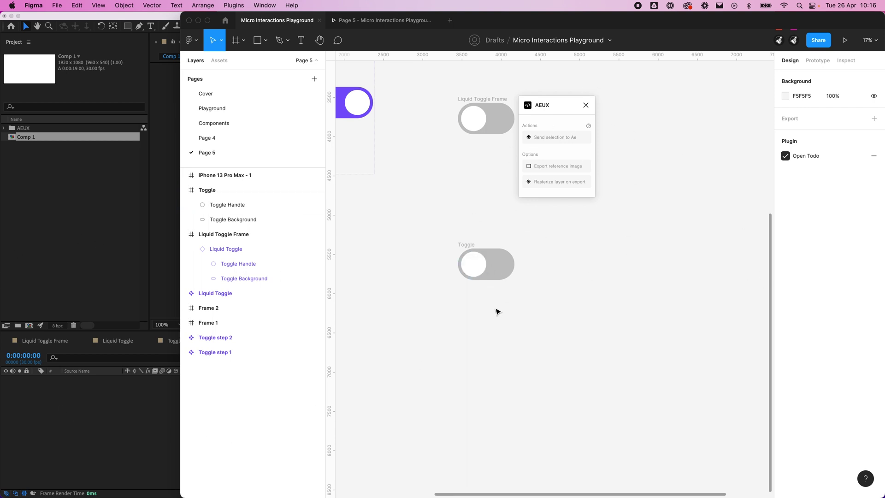
pyautogui.click(465, 246)
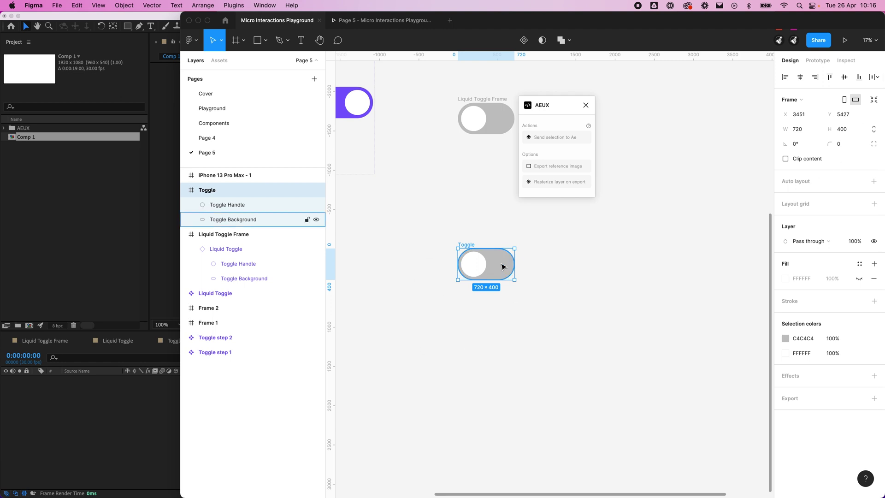
pyautogui.click(429, 174)
pyautogui.moveTo(429, 173); pyautogui.dragTo(510, 218)
pyautogui.click(547, 291)
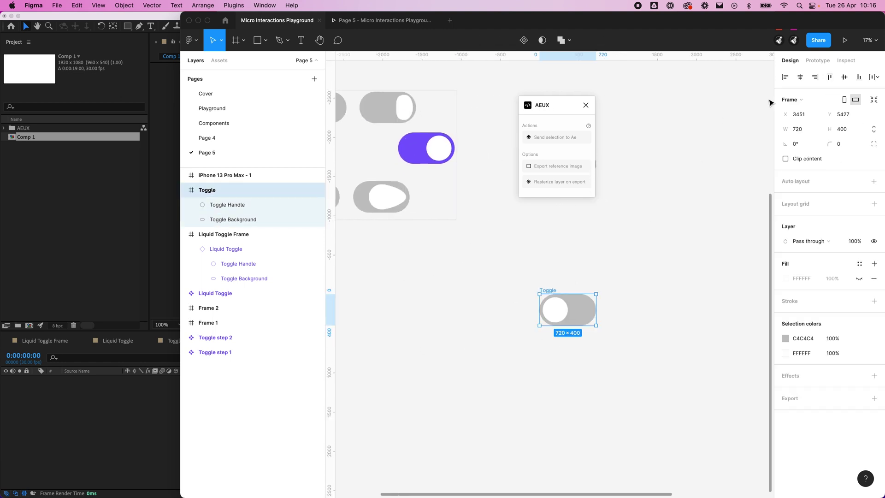
# Return to After Effects and set the new composition's width to 720 px and height to 400 px
pyautogui.click(71, 219)
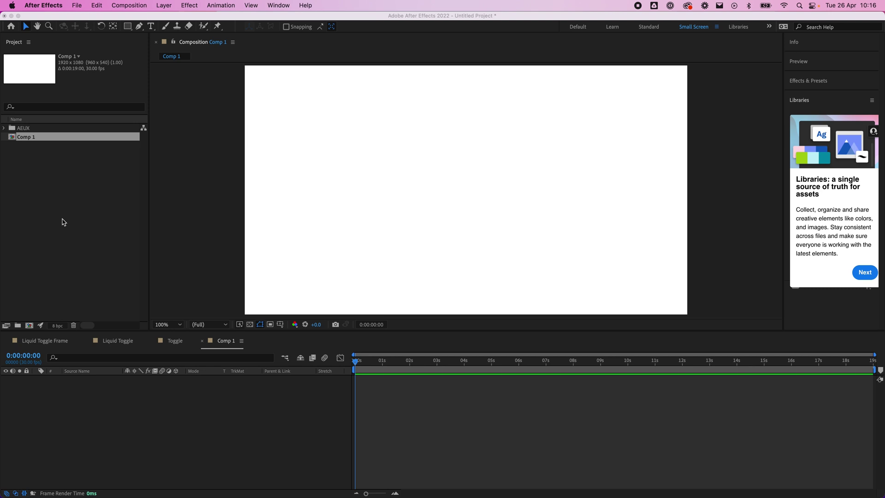
pyautogui.rightClick(389, 178)
pyautogui.click(376, 206)
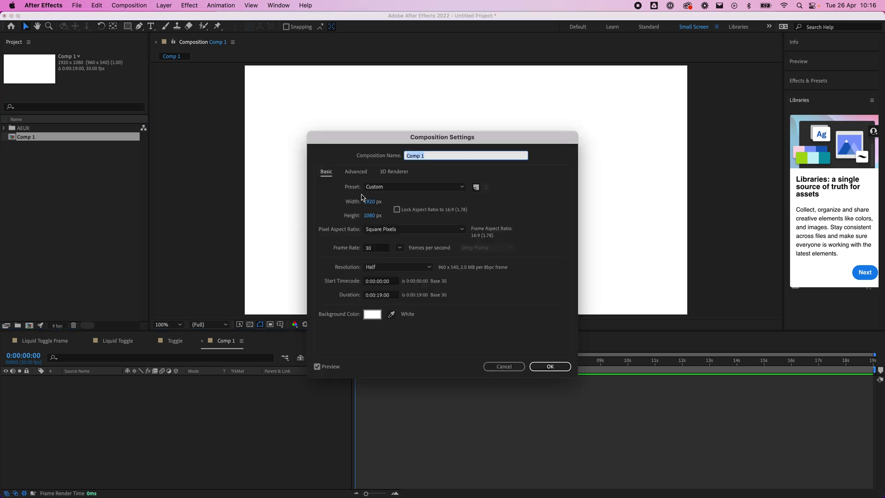
pyautogui.click(371, 202)
pyautogui.write('720')
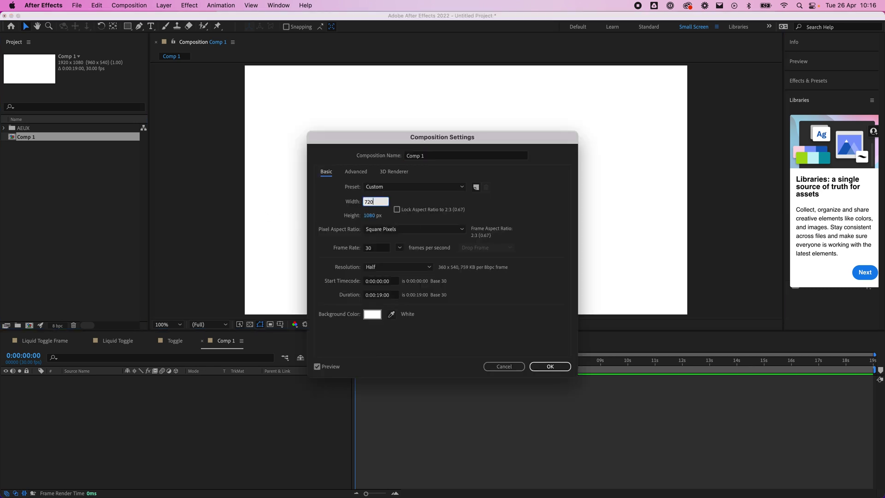
pyautogui.press('Tab')
pyautogui.write('400')
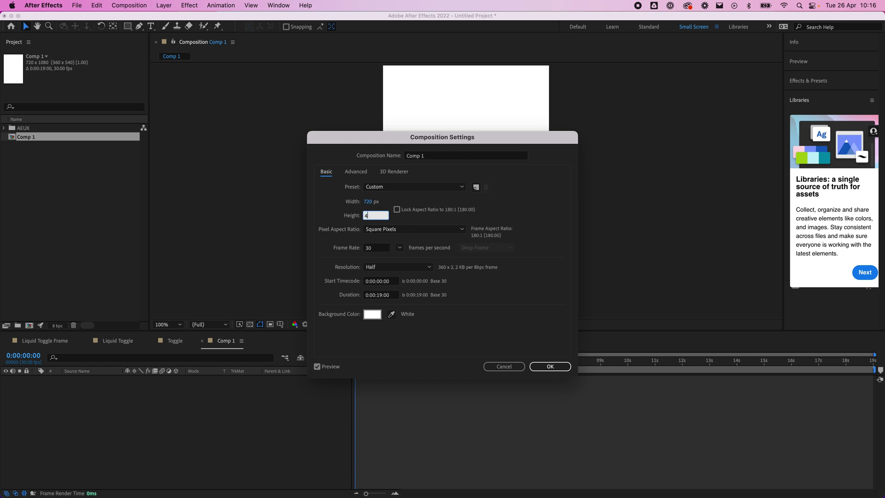
# Set the composition's duration to 0:00:04:00, apply the settings and enlarge the preview to 200%
pyautogui.click(438, 216)
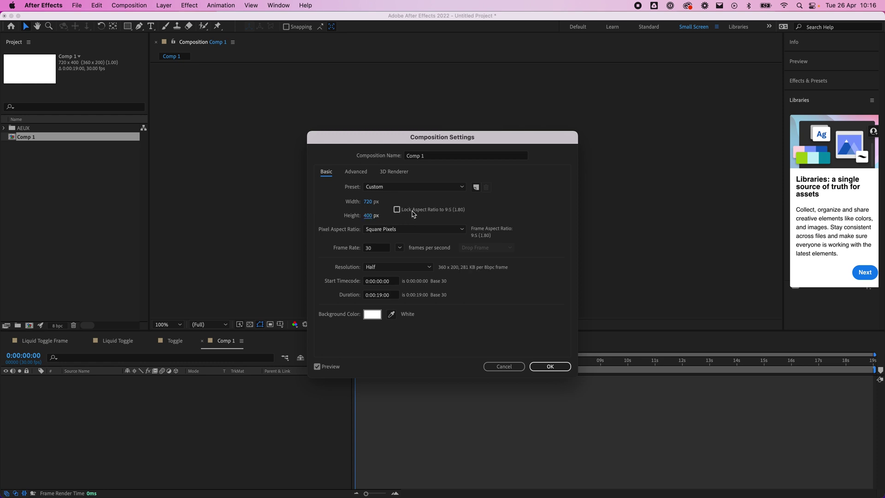
pyautogui.press('Tab')
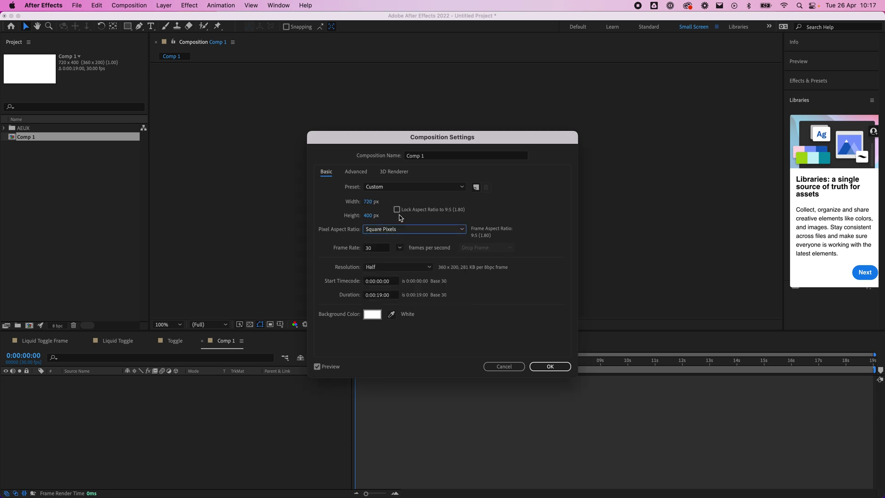
pyautogui.click(380, 296)
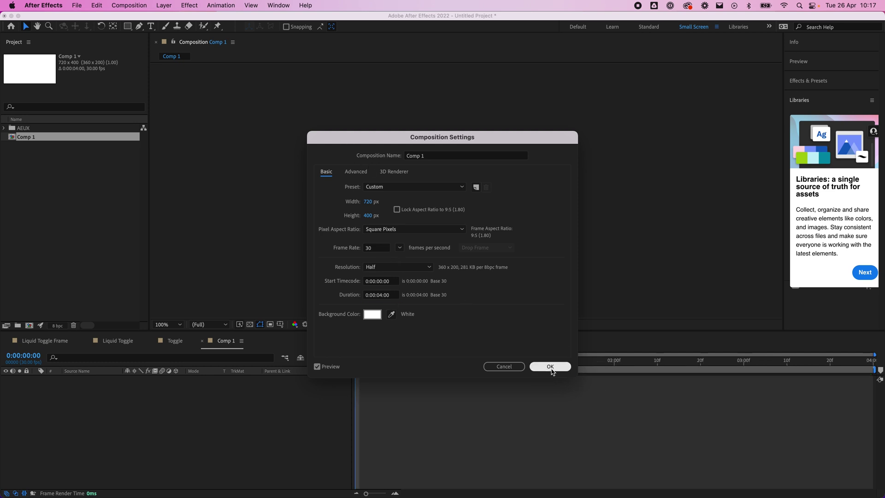
pyautogui.click(550, 366)
pyautogui.press('.')
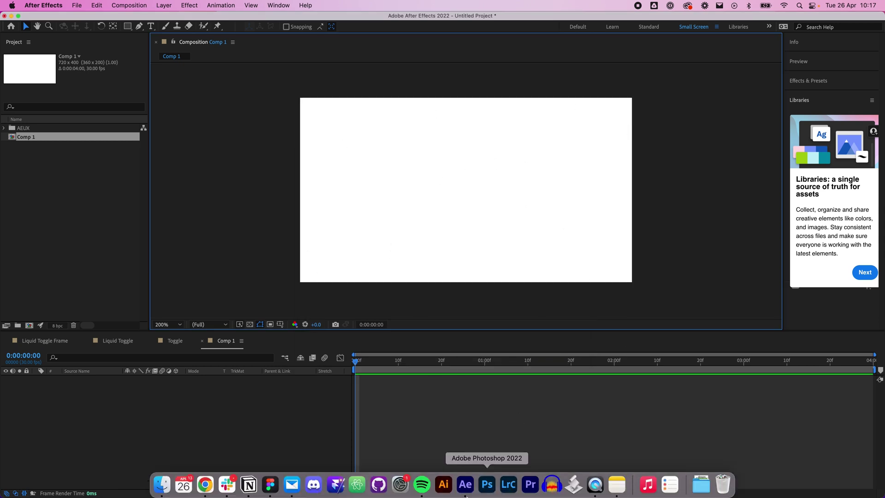
# Switch to Figma and inspect the properties of the Toggle frame and its Toggle Background layer
pyautogui.click(270, 484)
pyautogui.click(466, 376)
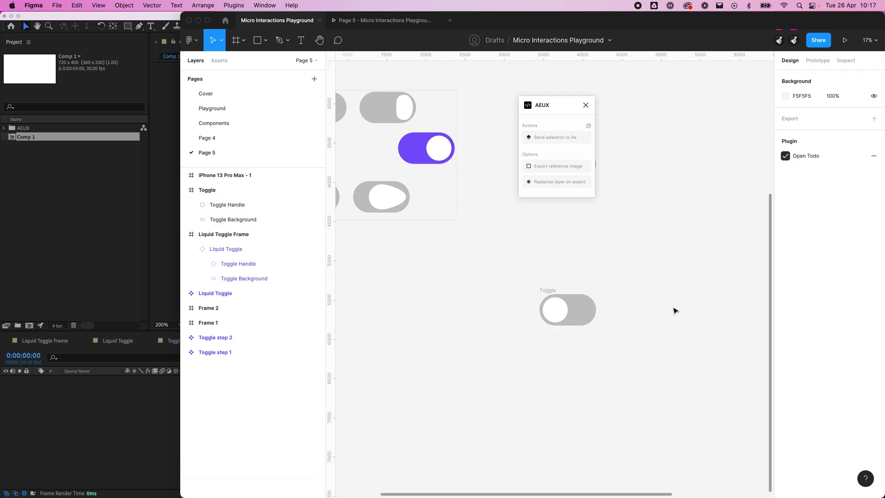
pyautogui.click(590, 308)
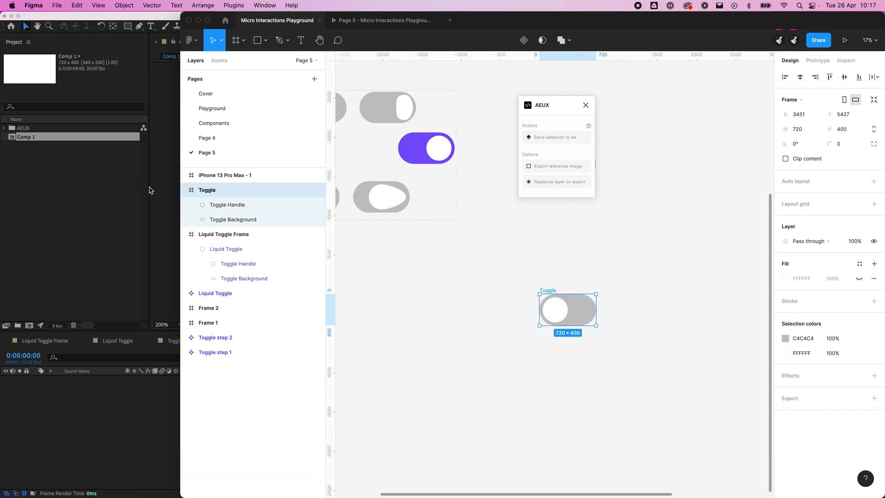
pyautogui.click(258, 220)
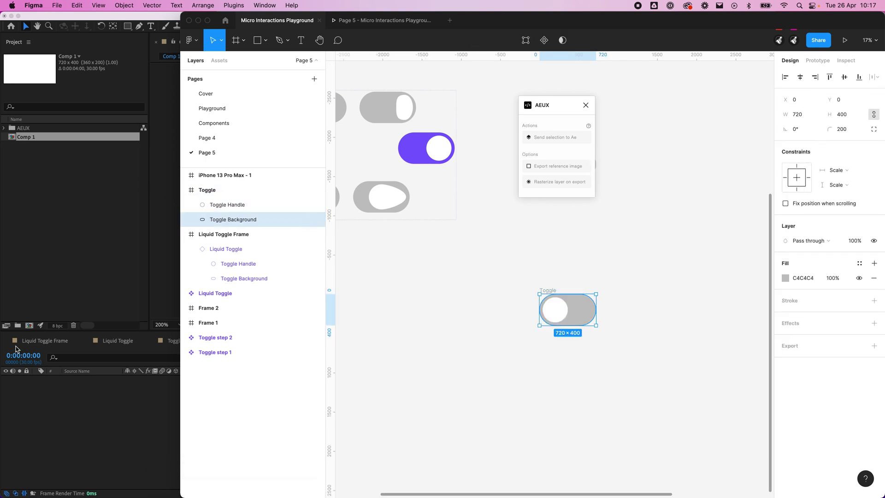
# Return to After Effects and rename the new composition Toggle AE
pyautogui.click(22, 194)
pyautogui.press('Return')
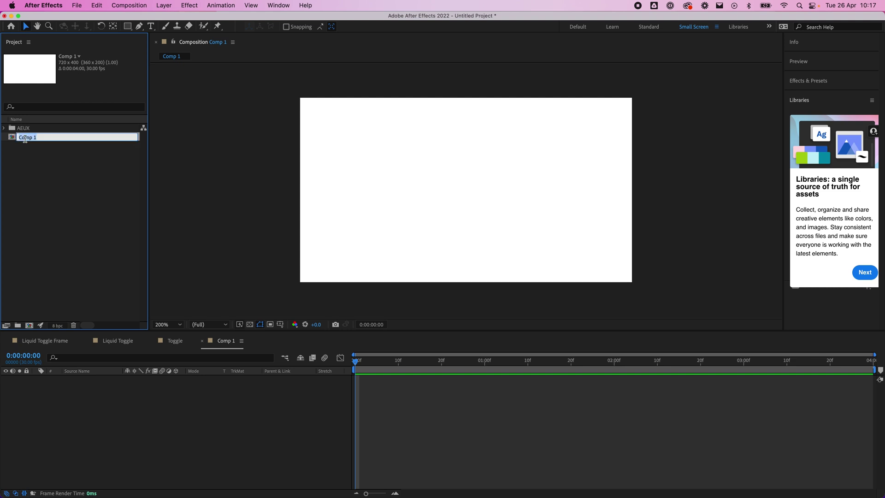
pyautogui.write('Toggle AE')
pyautogui.press('Return')
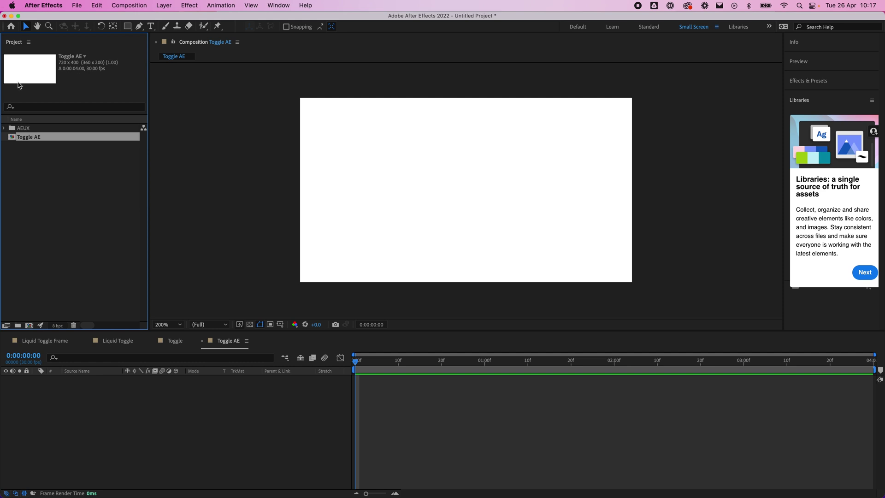
pyautogui.rightClick(195, 392)
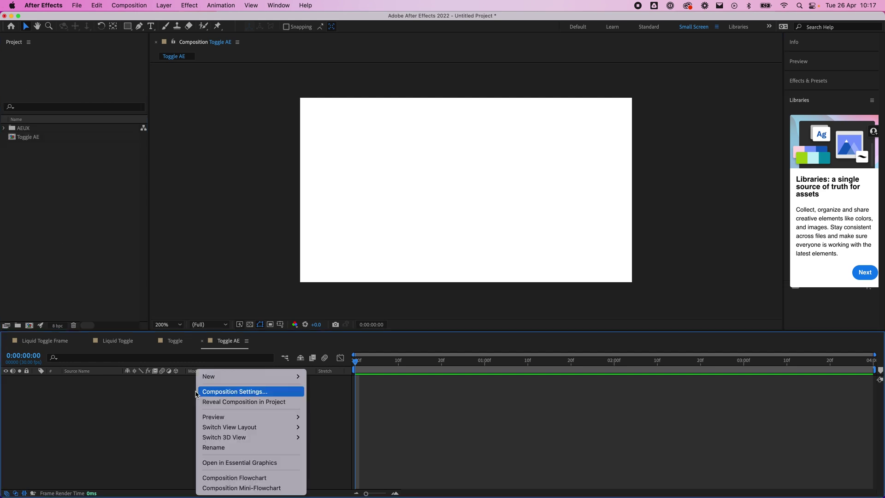
pyautogui.moveTo(258, 375)
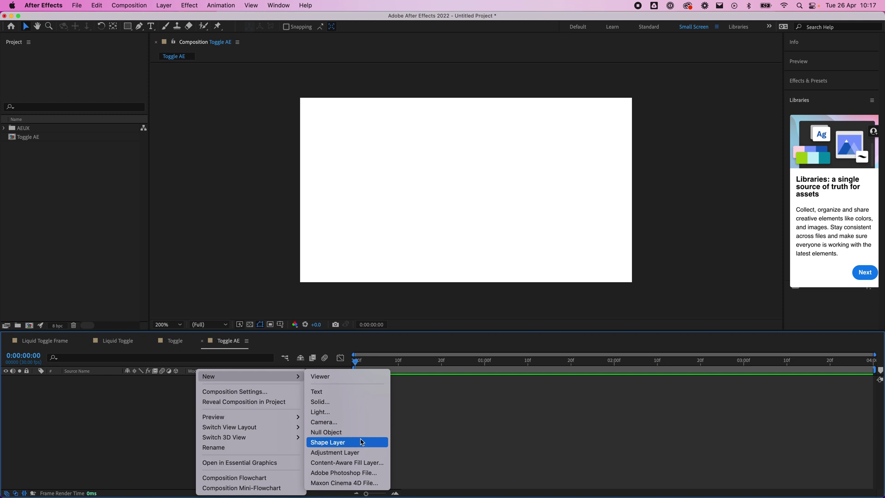
pyautogui.click(156, 411)
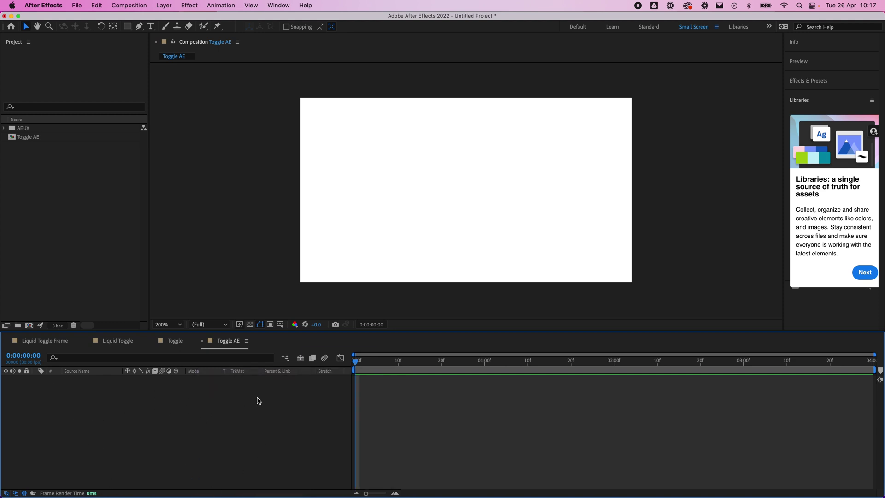
# Create a shape layer in the Toggle AE composition and look over its Transform properties
pyautogui.rightClick(165, 409)
pyautogui.moveTo(248, 376)
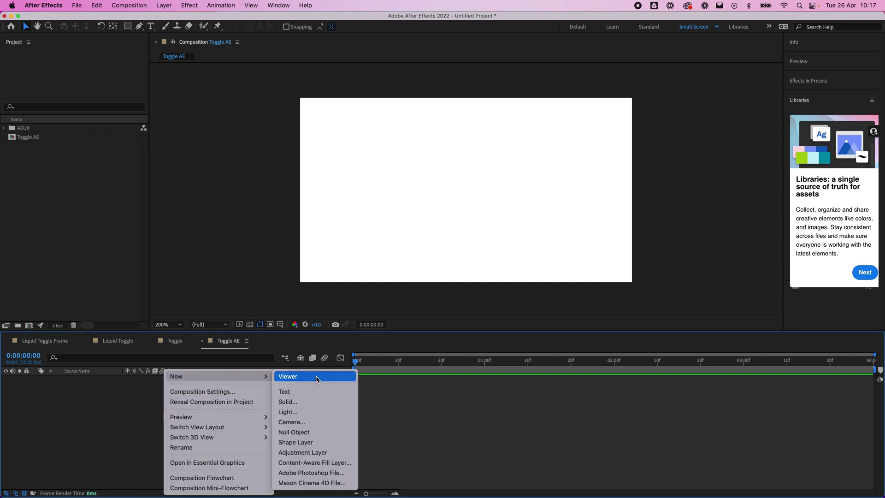
pyautogui.click(318, 442)
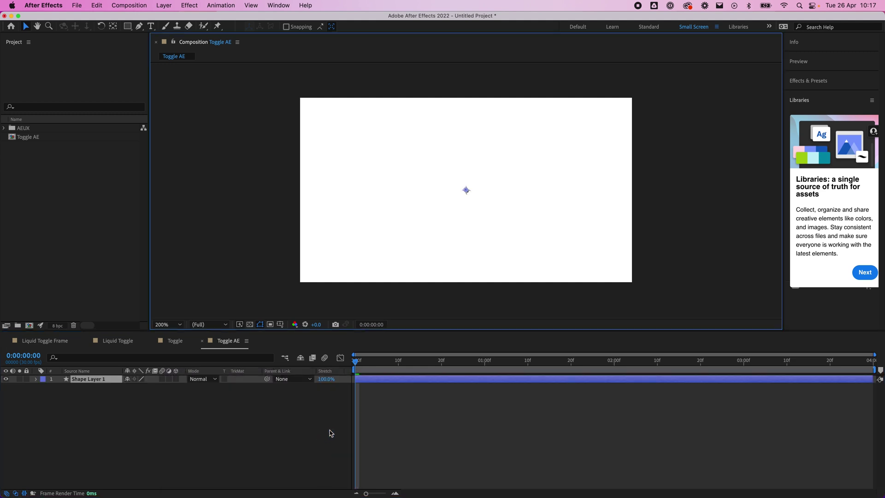
pyautogui.press('q')
pyautogui.click(35, 379)
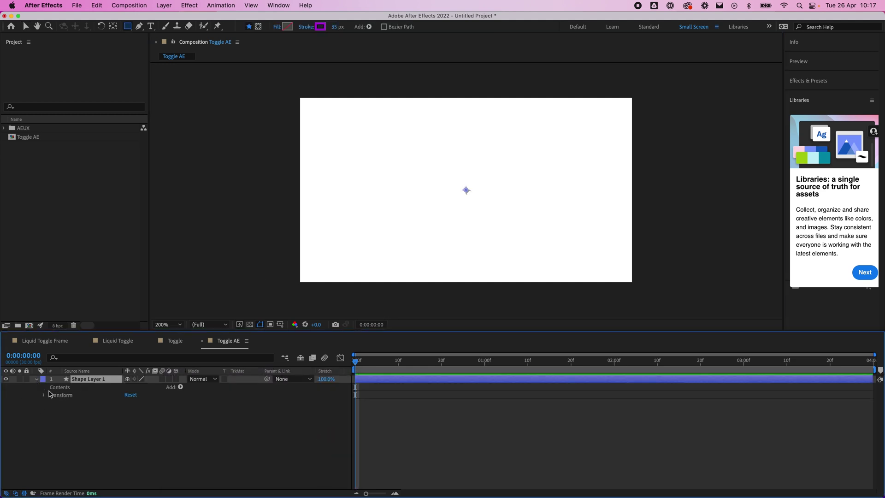
pyautogui.click(44, 395)
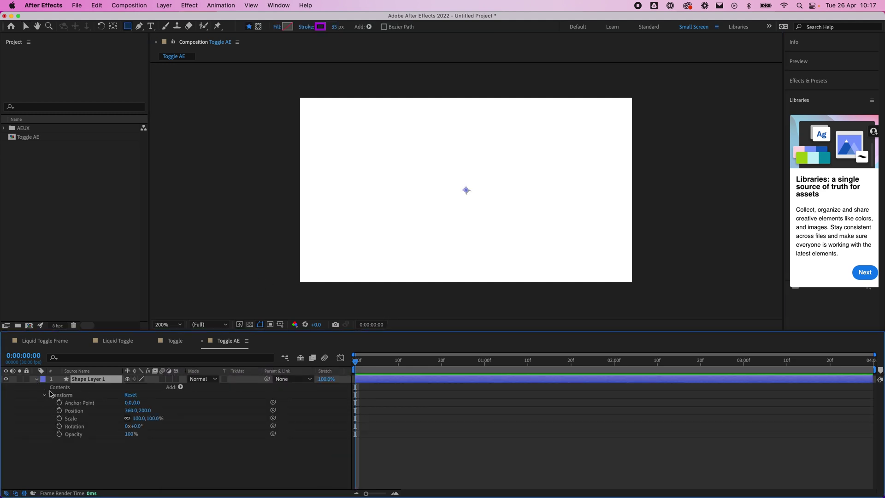
pyautogui.click(44, 395)
pyautogui.click(65, 388)
# Check which shape elements can be added to the shape layer's contents, then delete the layer
pyautogui.click(180, 387)
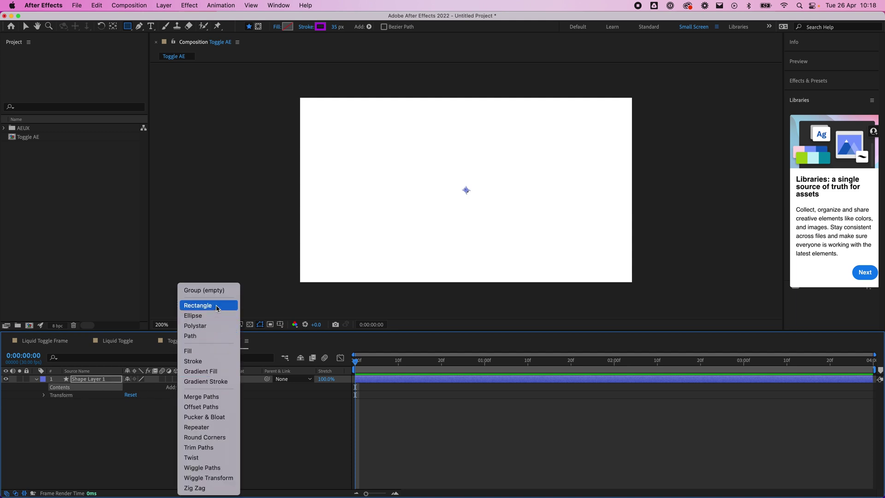
pyautogui.click(114, 461)
pyautogui.click(173, 432)
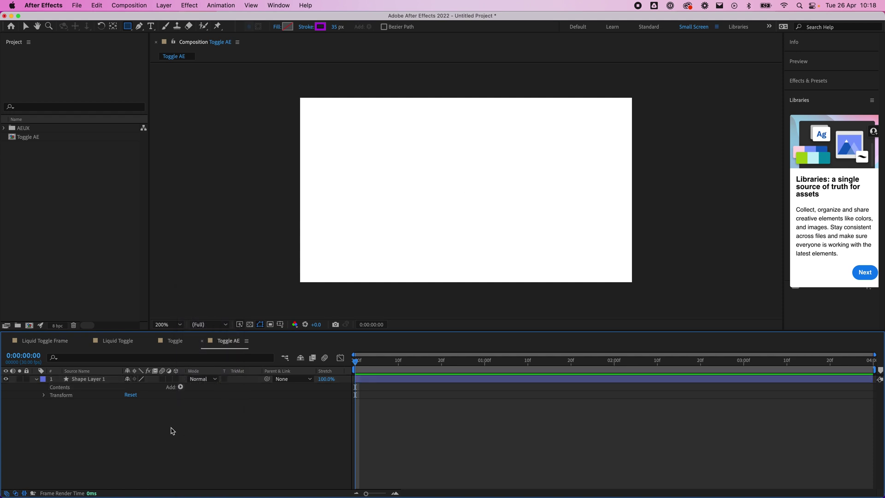
pyautogui.click(106, 379)
pyautogui.press('Delete')
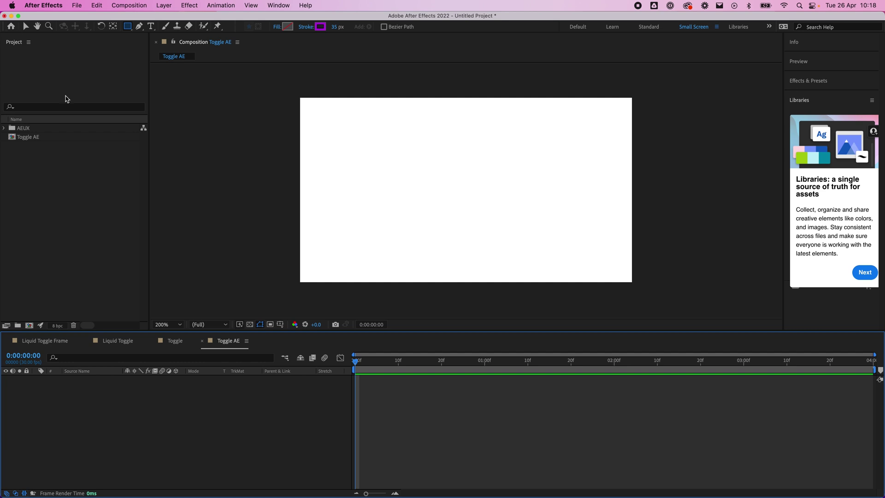
# Add a new shape layer to the Toggle AE composition
pyautogui.click(27, 138)
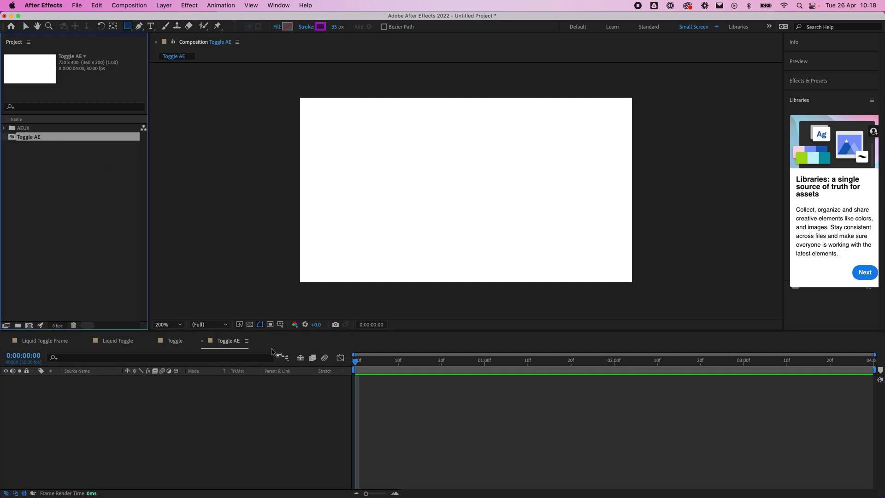
pyautogui.click(229, 344)
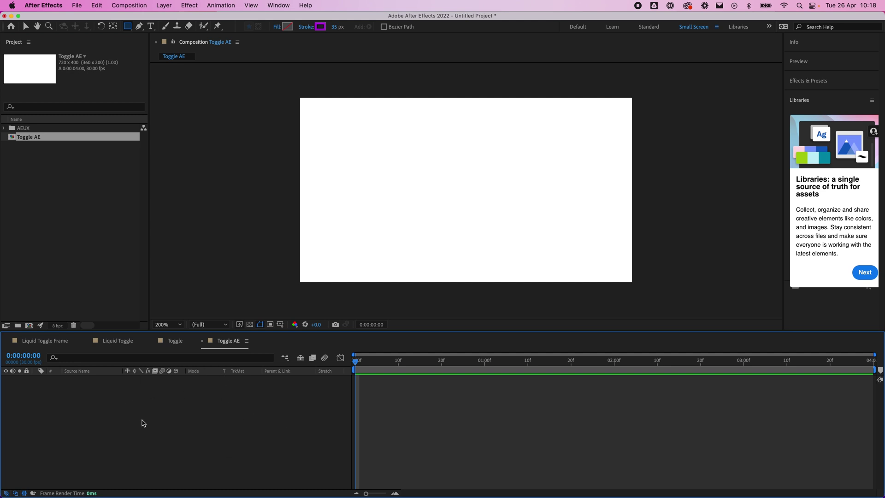
pyautogui.rightClick(117, 410)
pyautogui.moveTo(154, 379)
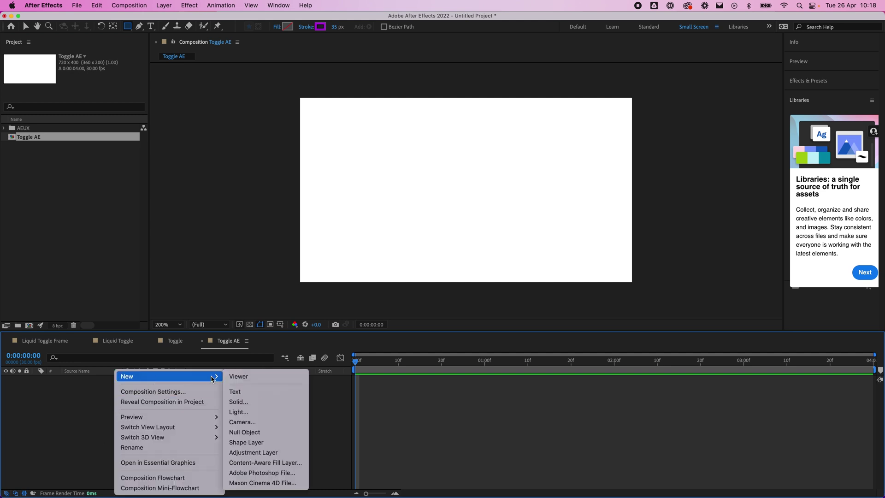
pyautogui.click(294, 442)
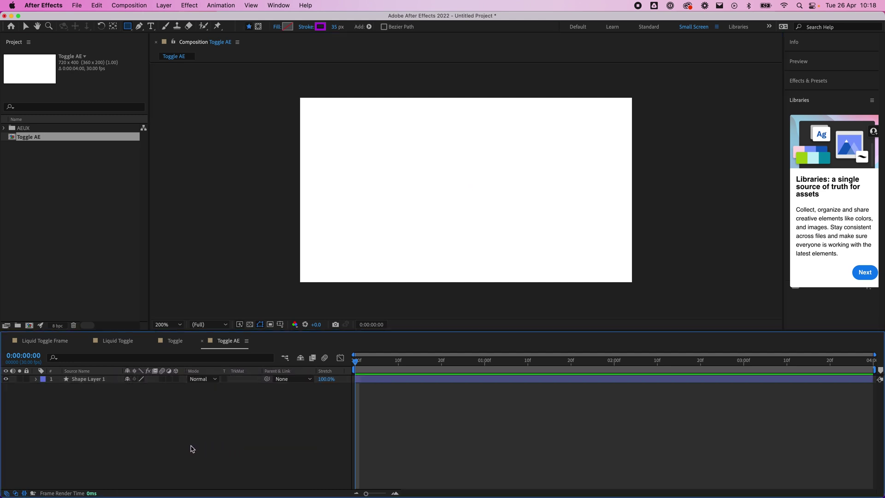
# Rename the shape layer Toggle Background and change its label color to Green
pyautogui.click(36, 378)
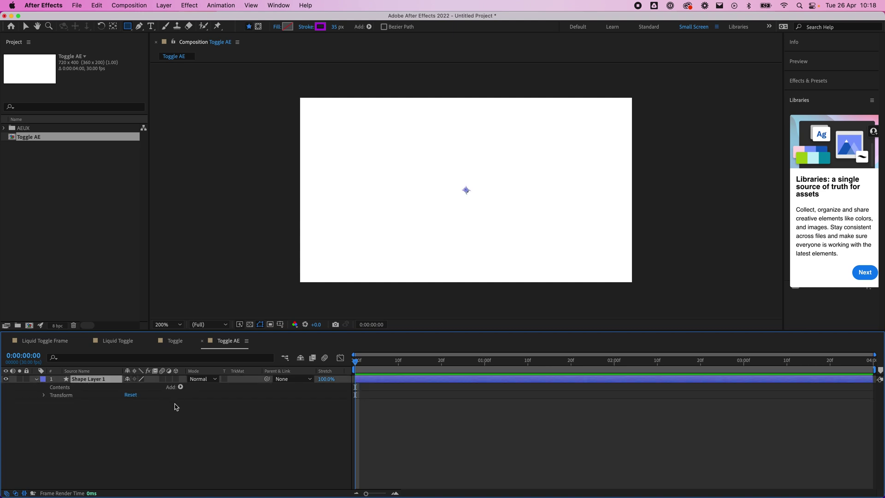
pyautogui.press('Return')
pyautogui.write('To')
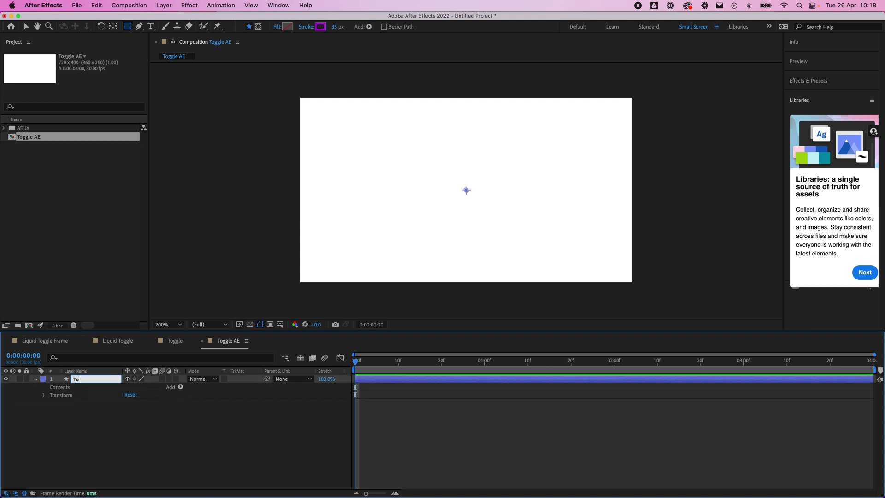
pyautogui.write('ggle Background')
pyautogui.press('Return')
pyautogui.click(188, 441)
pyautogui.click(43, 378)
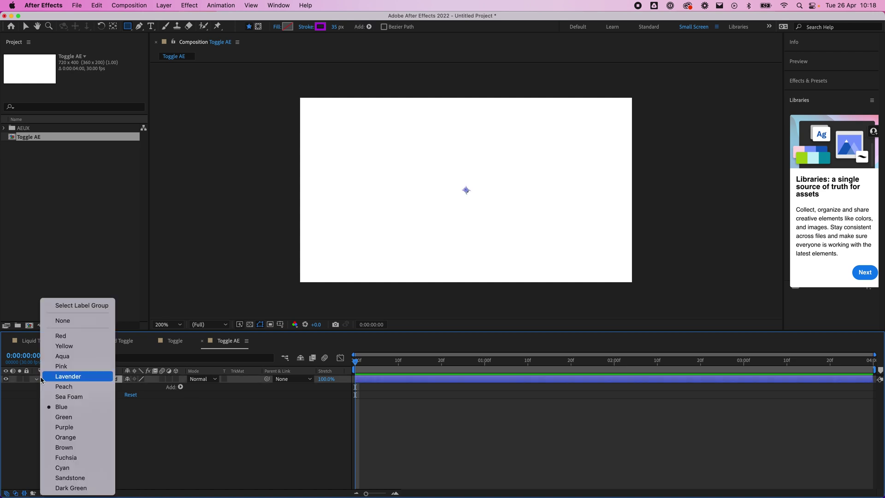
pyautogui.click(65, 416)
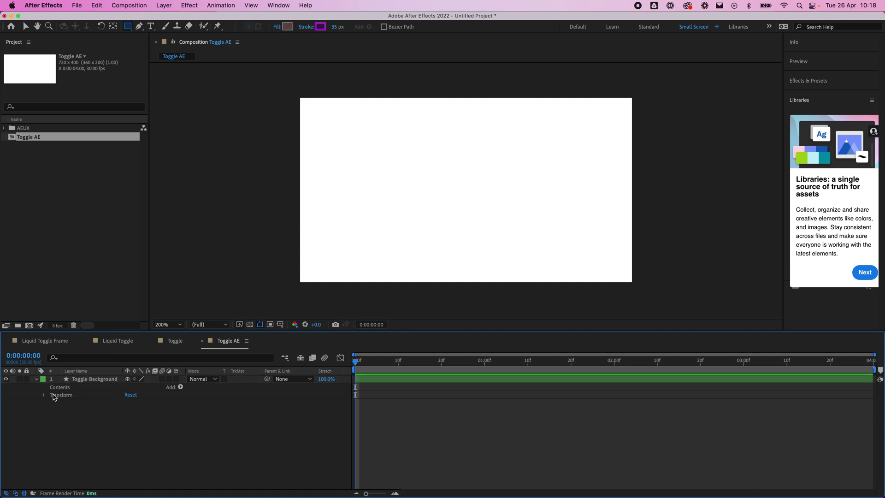
# Add a rectangle path to the Toggle Background layer's contents and reveal its properties
pyautogui.click(65, 390)
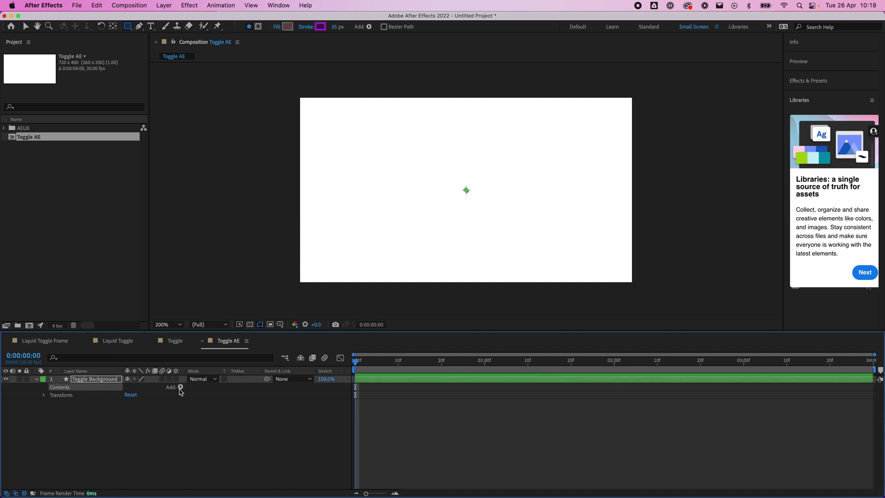
pyautogui.click(180, 388)
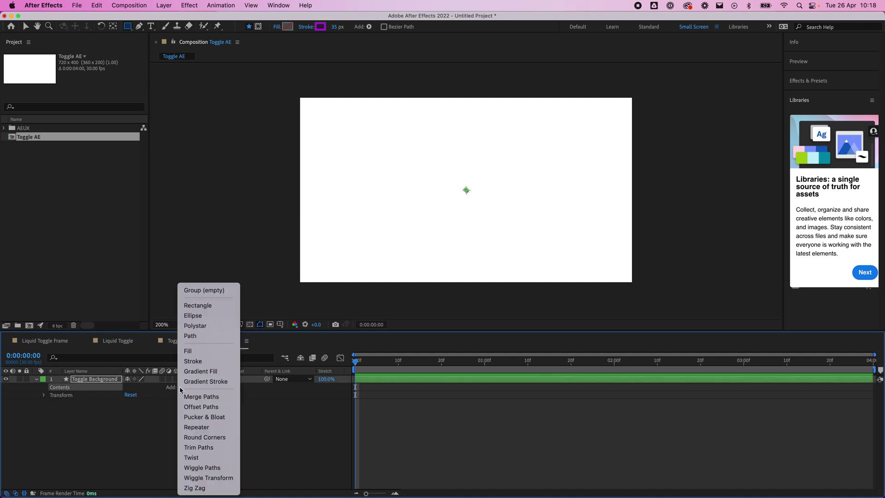
pyautogui.click(225, 306)
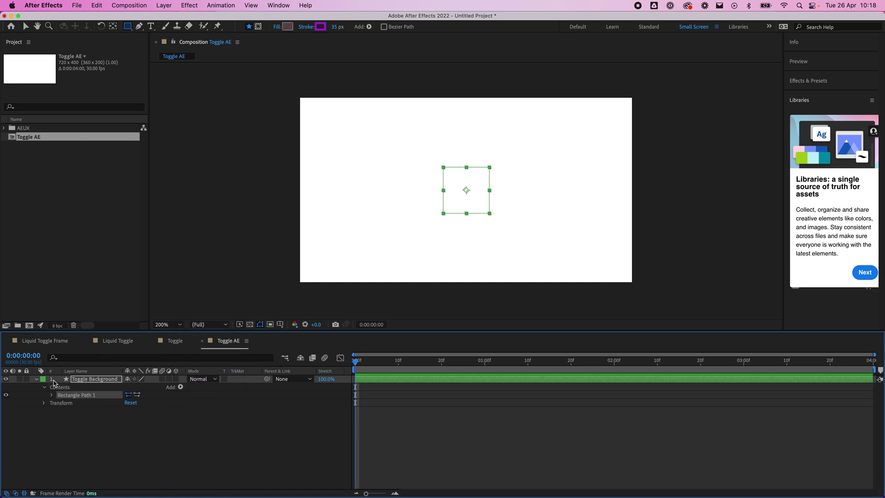
pyautogui.click(52, 395)
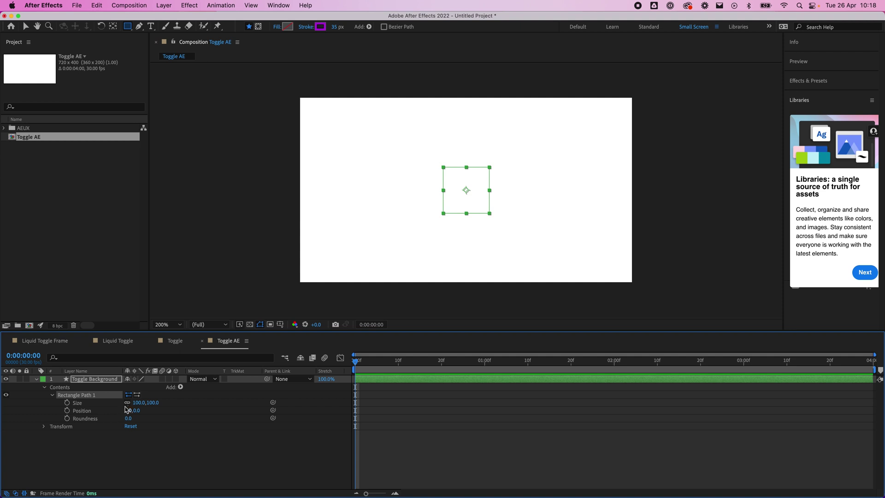
# Set the rectangle path's size to 1400 by 1400
pyautogui.click(139, 403)
pyautogui.write('700')
pyautogui.press('Tab')
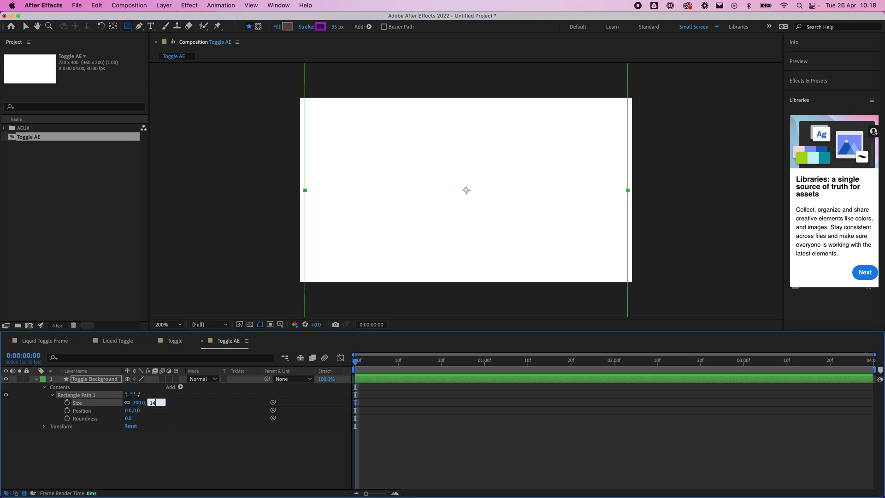
pyautogui.write('1400')
pyautogui.press('Return')
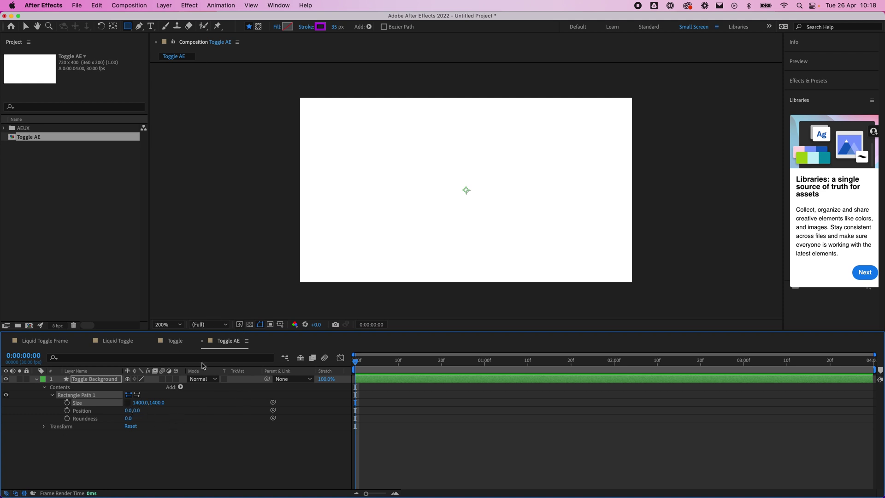
# Check the composition's dimensions in its settings and set the rectangle path's size to 720 by 400 with proportions unlinked
pyautogui.press('super+k')
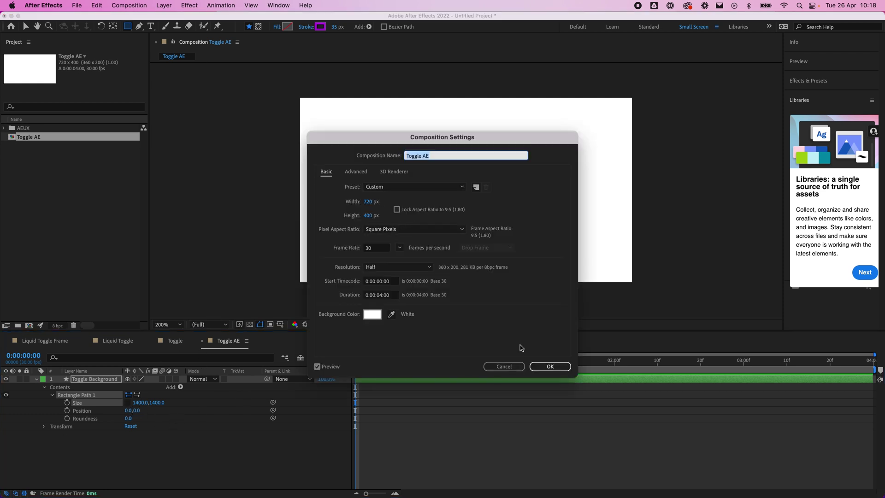
pyautogui.click(504, 366)
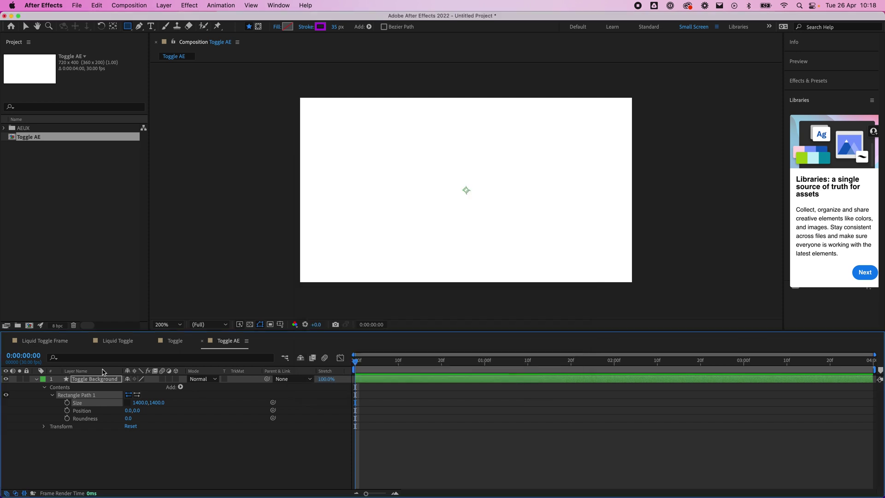
pyautogui.click(140, 402)
pyautogui.write('720')
pyautogui.press('Tab')
pyautogui.write('400')
pyautogui.press('Return')
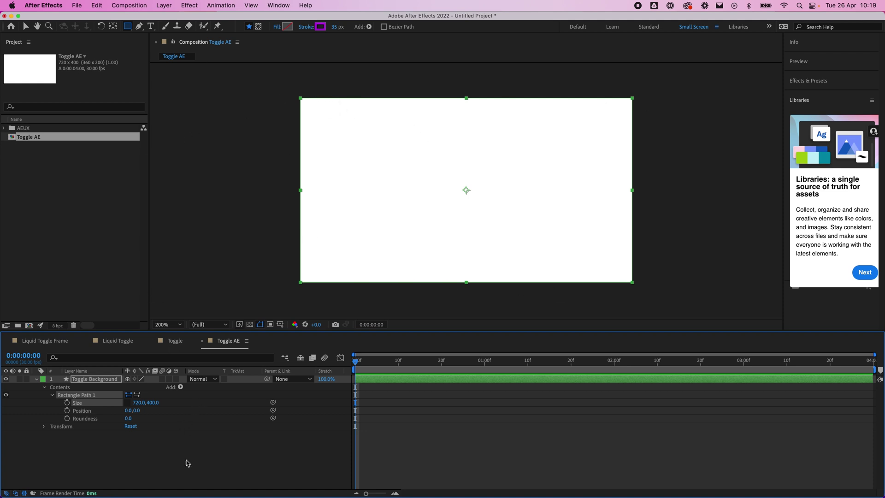
# Switch to Figma and copy the Toggle Background layer's fill color code, C4C4C4
pyautogui.moveTo(205, 489)
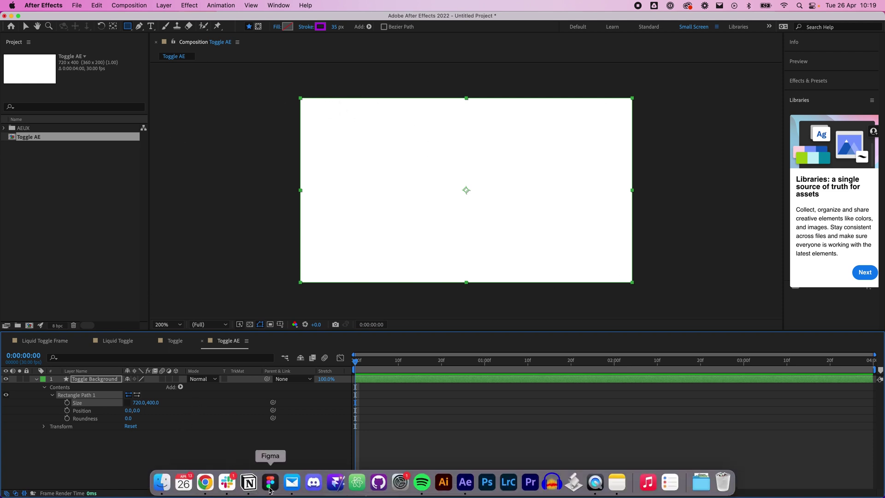
pyautogui.click(270, 482)
pyautogui.click(508, 261)
pyautogui.click(586, 308)
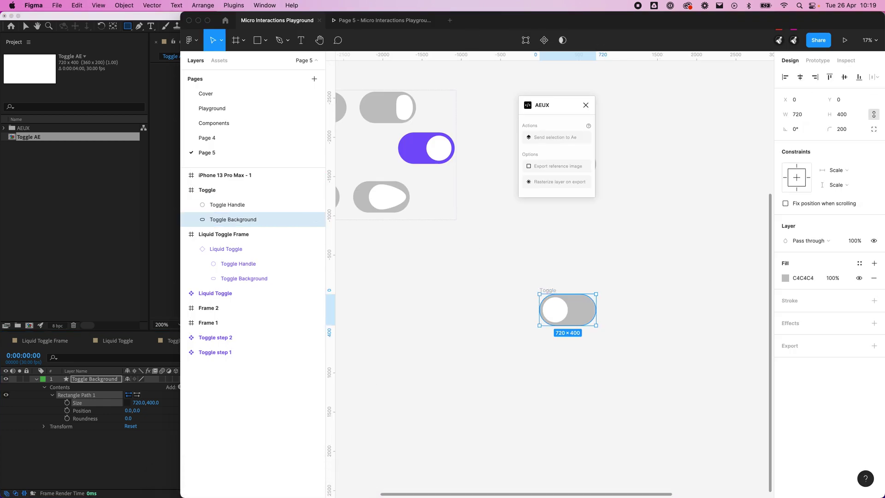
pyautogui.click(813, 280)
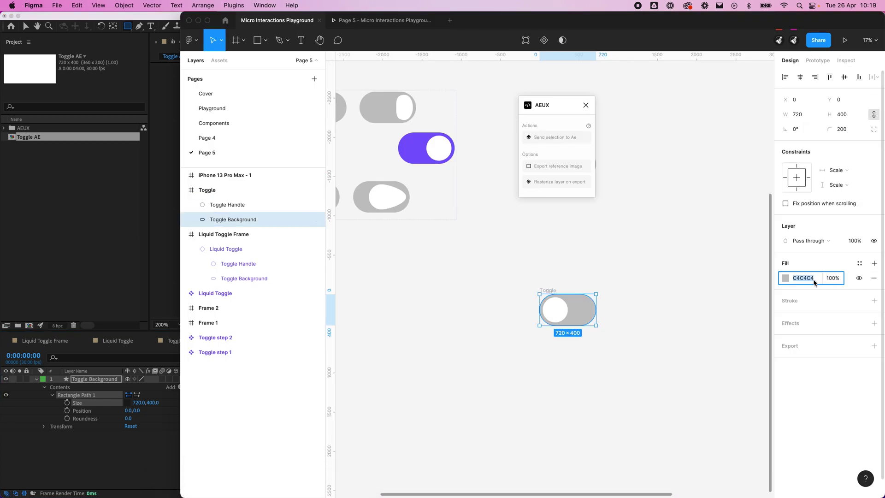
pyautogui.press('super+c')
# Return to After Effects and add a fill to the Toggle Background layer's contents
pyautogui.click(94, 451)
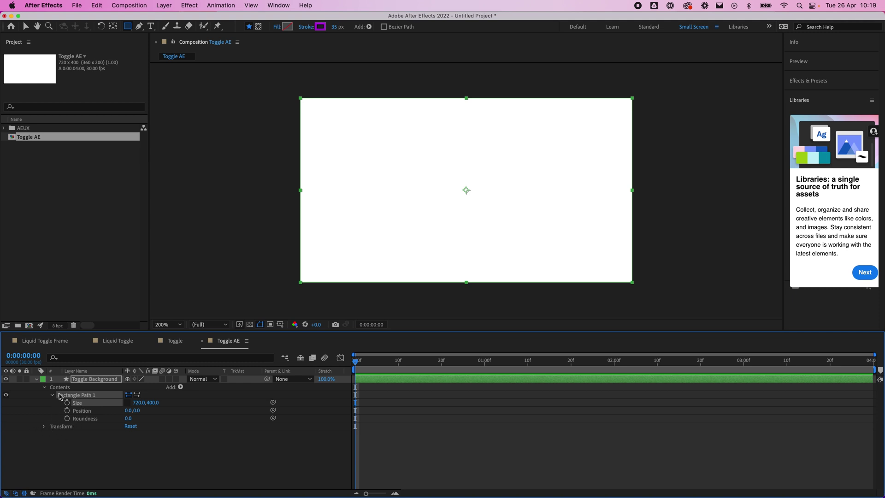
pyautogui.press('F2')
pyautogui.click(44, 426)
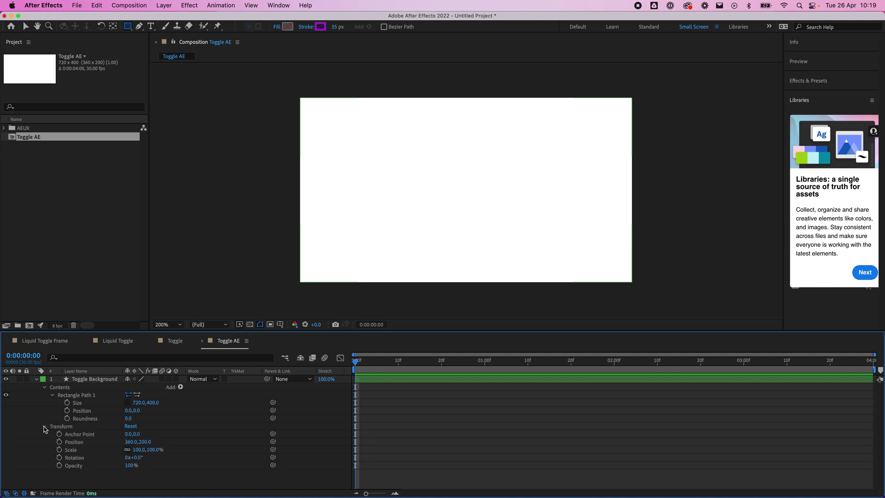
pyautogui.click(44, 427)
pyautogui.click(52, 395)
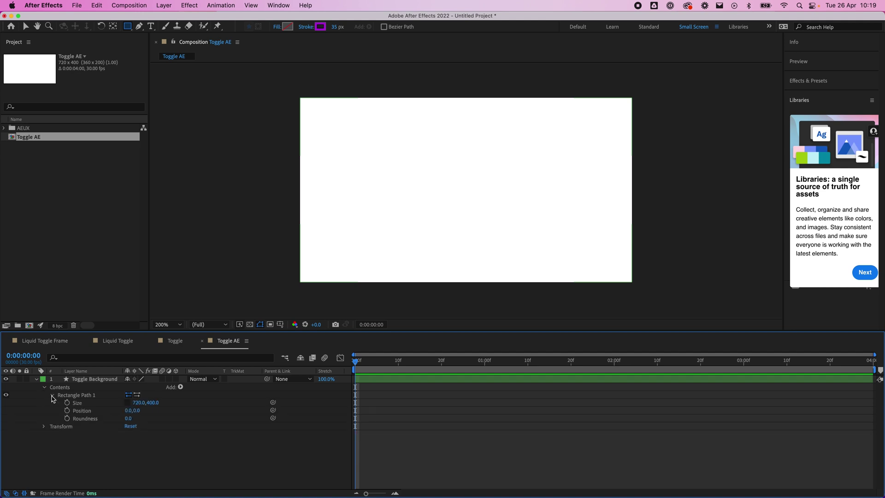
pyautogui.click(179, 388)
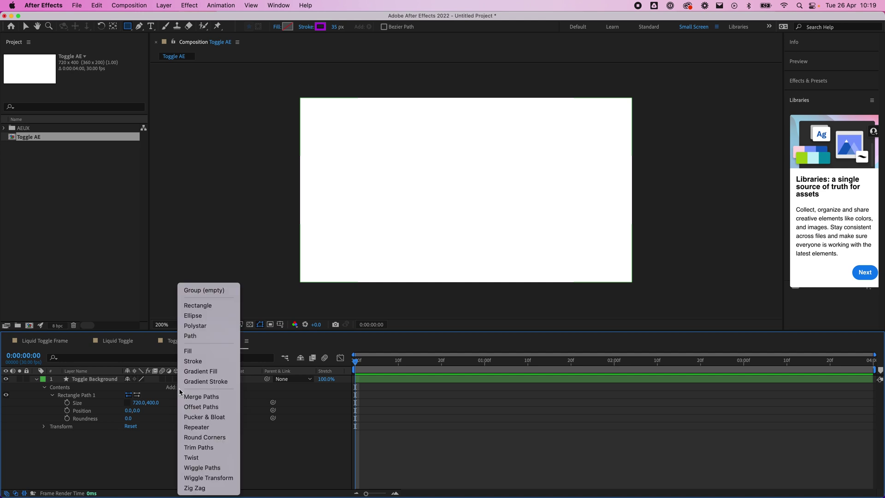
pyautogui.click(203, 351)
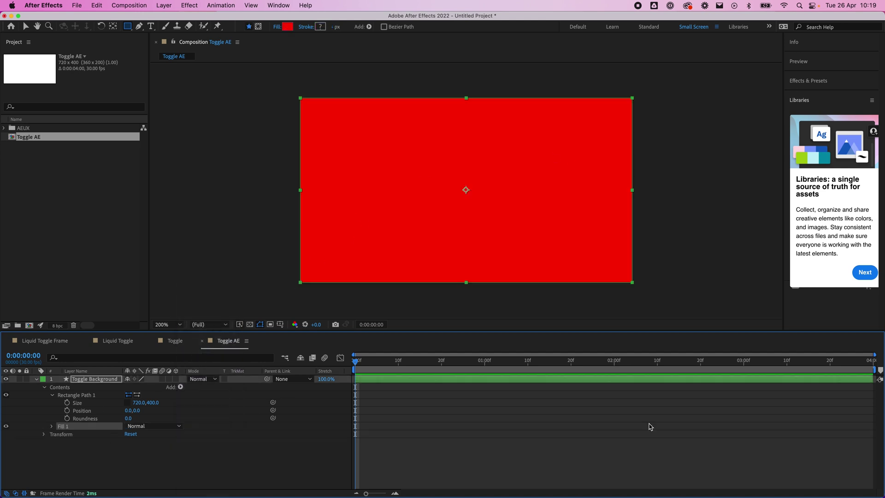
# Set the Toggle Background fill color to C4C4C4
pyautogui.click(51, 426)
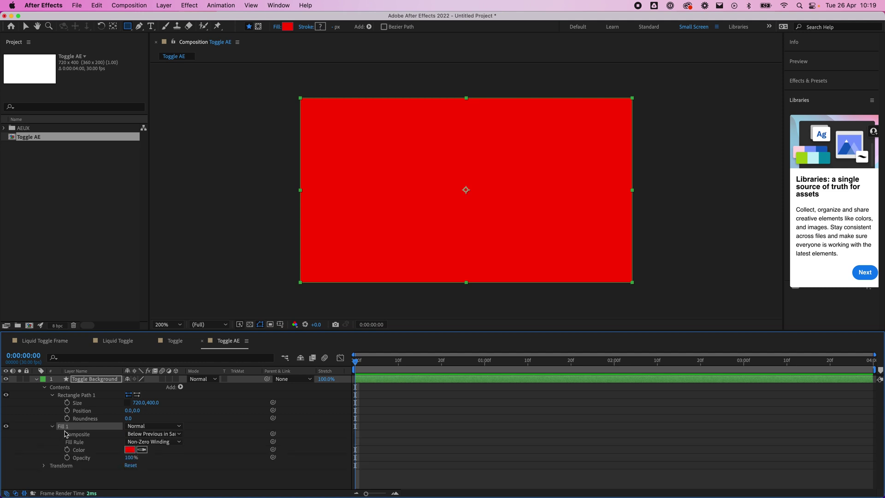
pyautogui.click(130, 449)
pyautogui.write('C4C4C4')
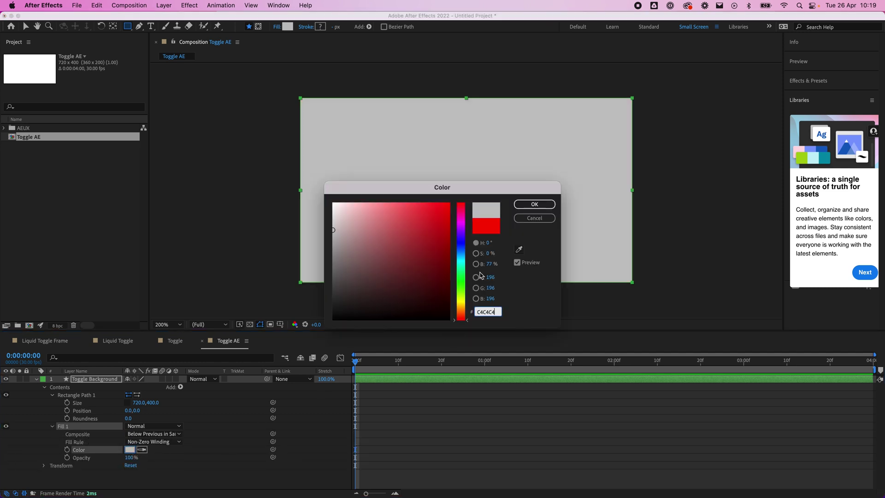
pyautogui.click(534, 204)
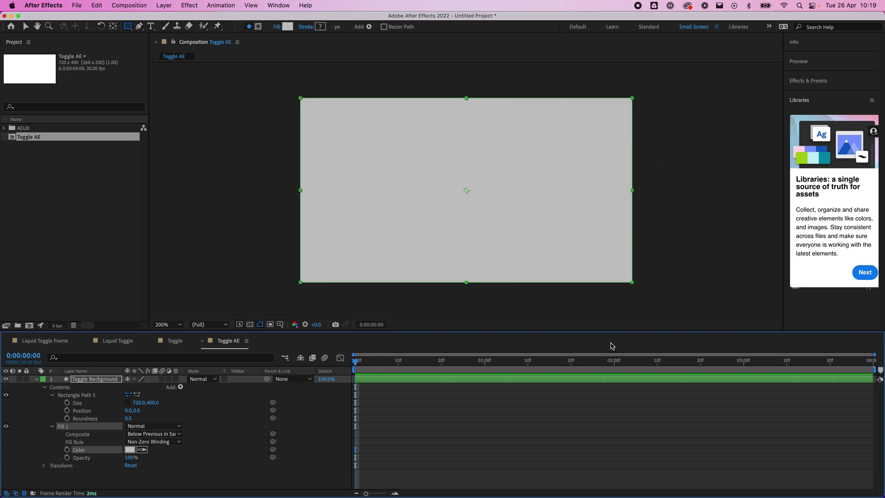
# Switch to Figma and check the corner radius of the Toggle Background layer in the Toggle frame
pyautogui.click(271, 482)
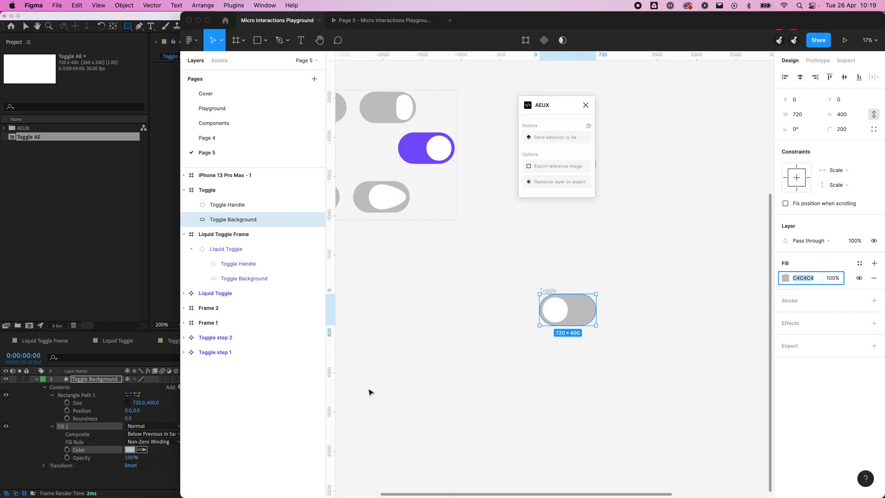
pyautogui.click(496, 329)
pyautogui.click(567, 305)
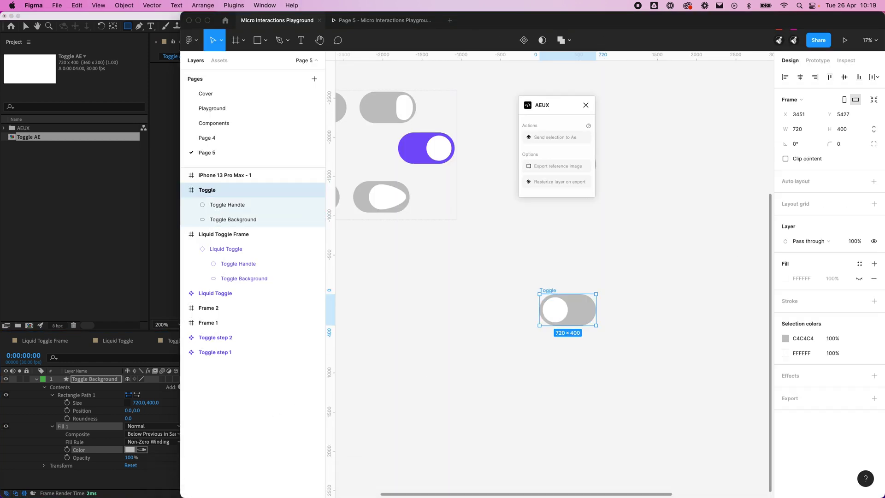
pyautogui.click(609, 316)
pyautogui.click(588, 308)
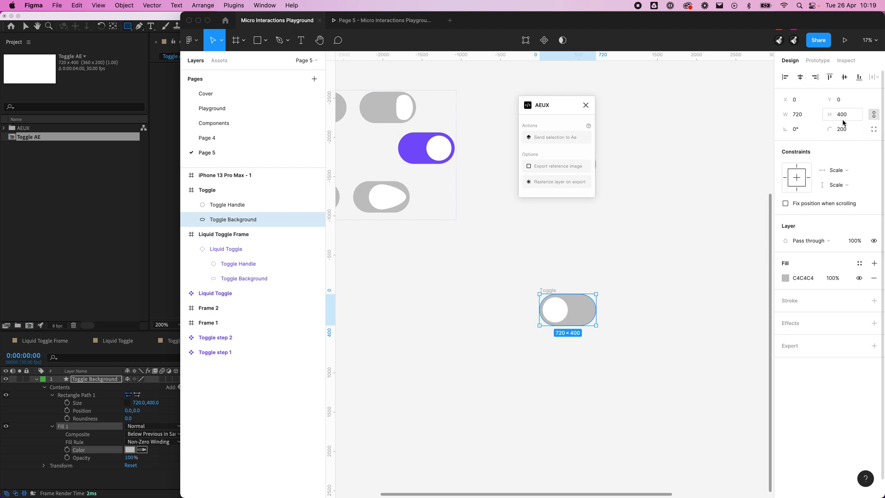
# Return to After Effects and add Round Corners with a radius of 200 to the Toggle Background layer's contents
pyautogui.click(23, 474)
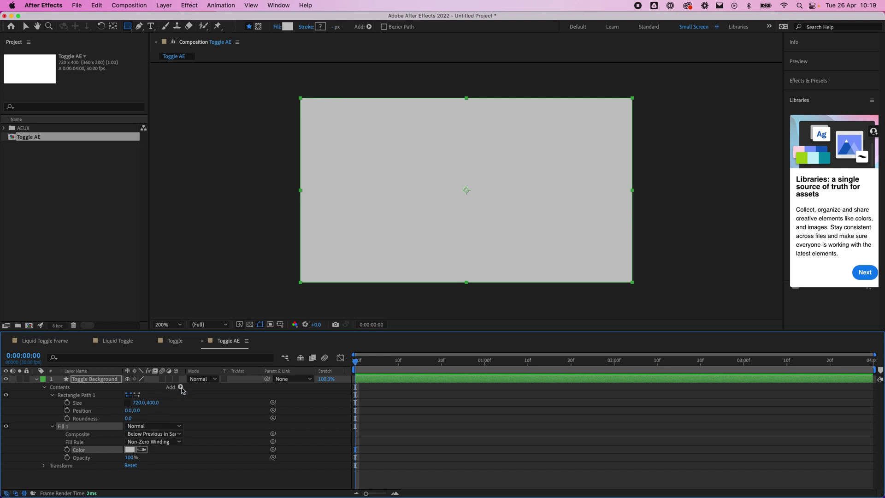
pyautogui.click(181, 387)
pyautogui.click(218, 436)
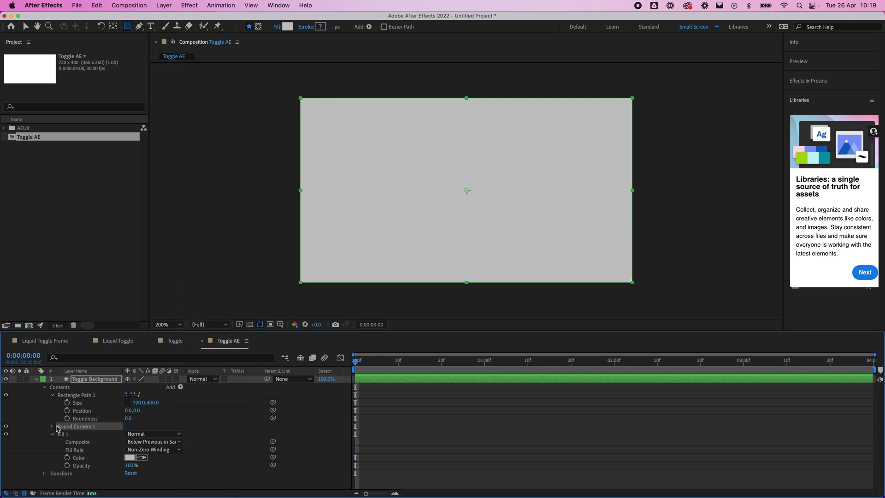
pyautogui.click(52, 426)
pyautogui.click(129, 434)
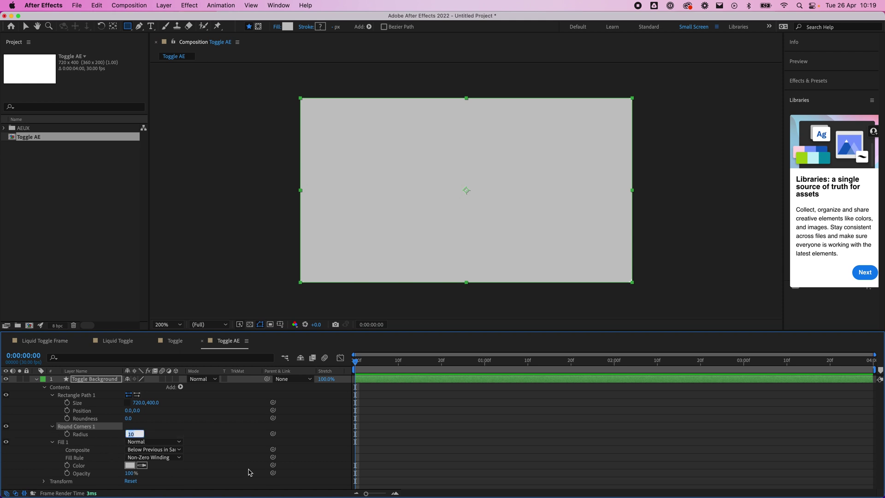
pyautogui.write('200')
pyautogui.press('Return')
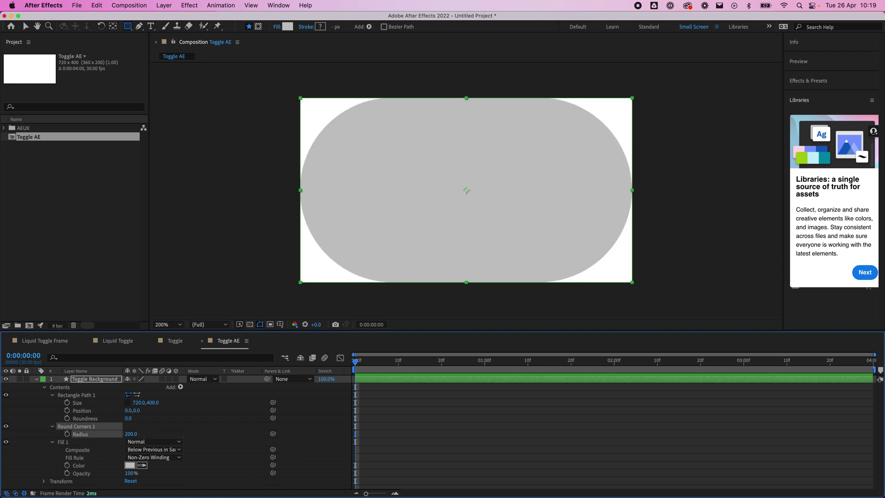
# Collapse all properties of the Toggle Background layer and deselect it
pyautogui.click(52, 427)
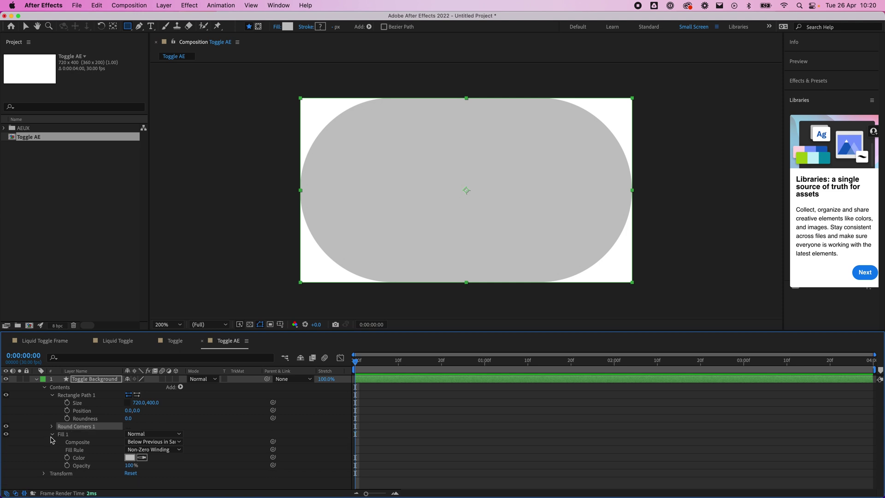
pyautogui.click(52, 434)
pyautogui.click(45, 387)
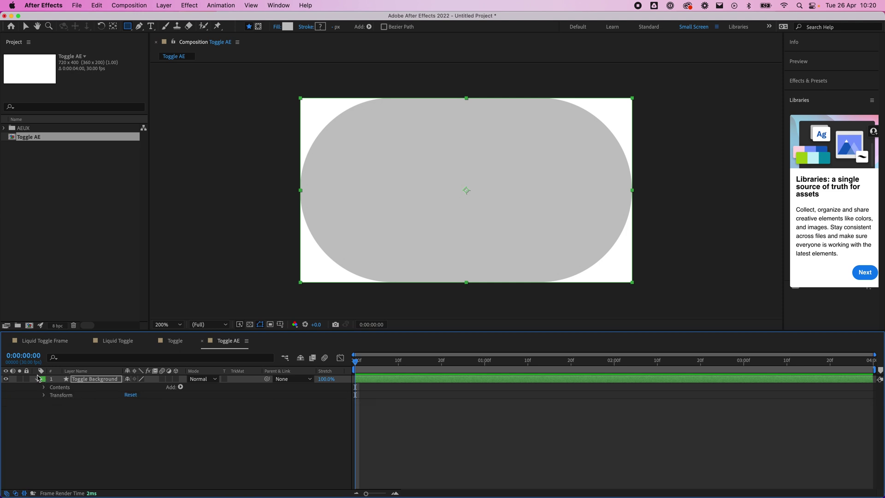
pyautogui.click(37, 379)
pyautogui.click(196, 470)
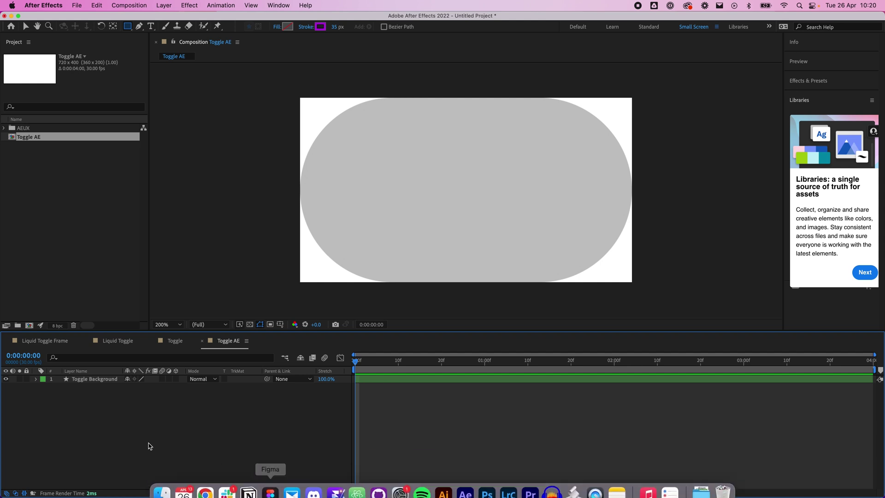
# Create a new shape layer in the composition and name it Toggle Handle
pyautogui.rightClick(129, 401)
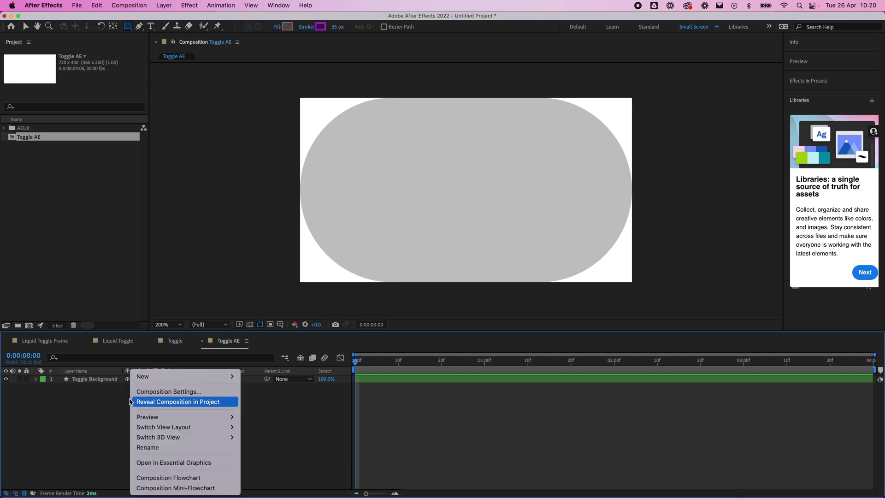
pyautogui.moveTo(174, 375)
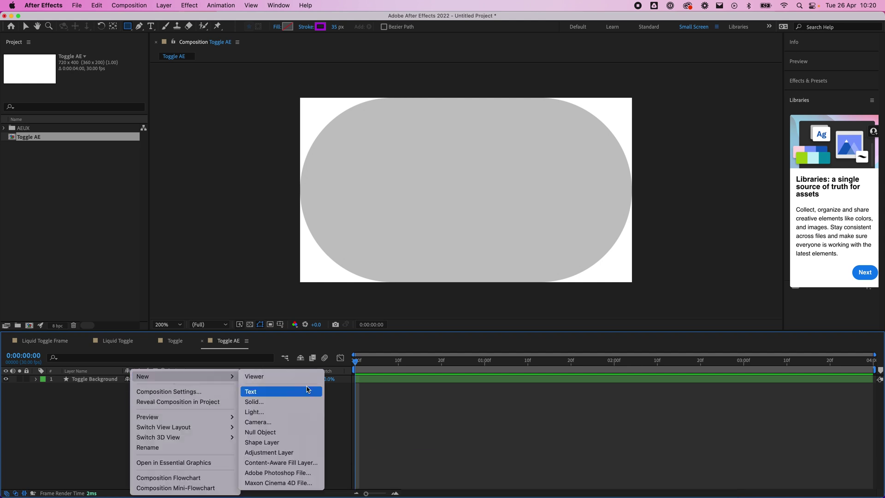
pyautogui.click(278, 443)
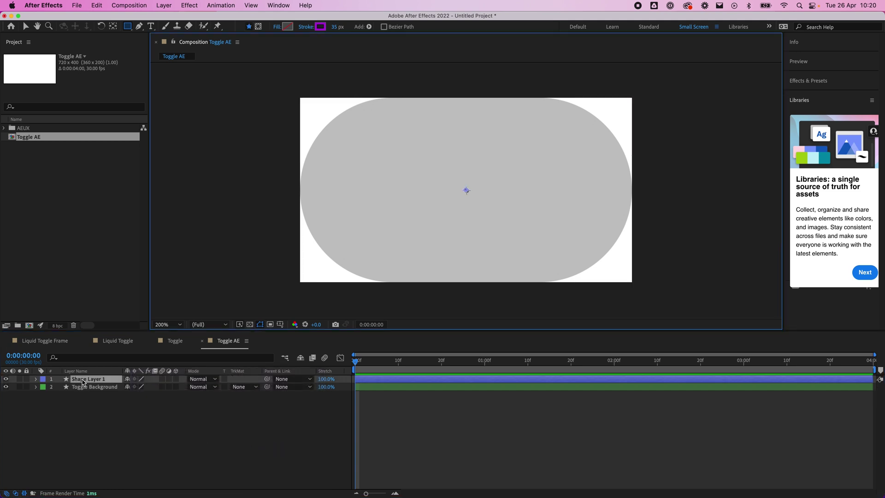
pyautogui.write('Toggle Handle')
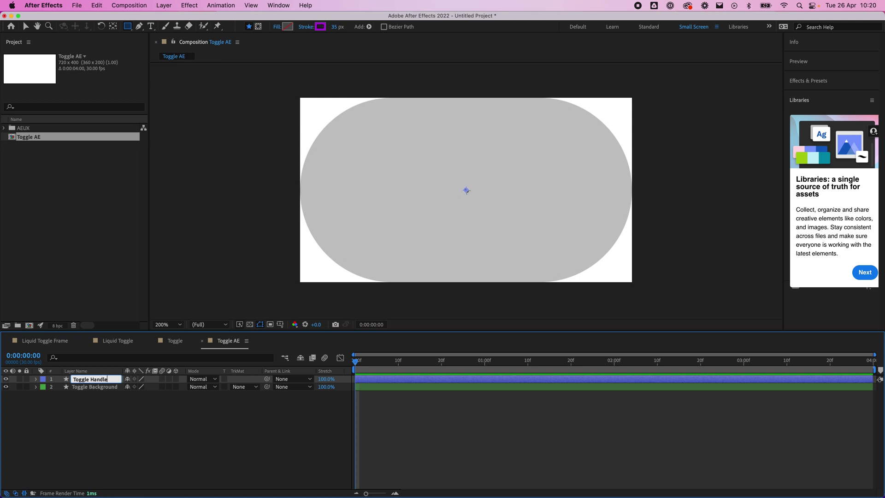
pyautogui.press('Return')
# Set the Toggle Handle layer's label color to Pink and deselect the layer
pyautogui.click(42, 379)
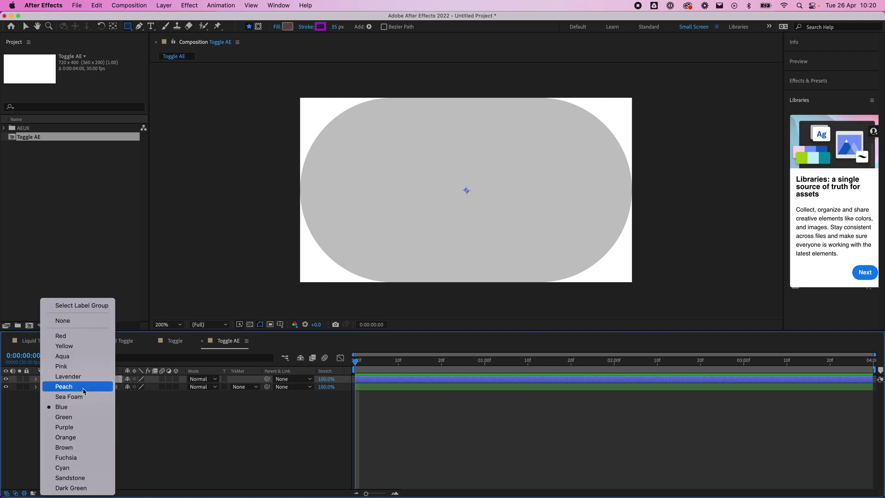
pyautogui.click(79, 365)
pyautogui.click(259, 440)
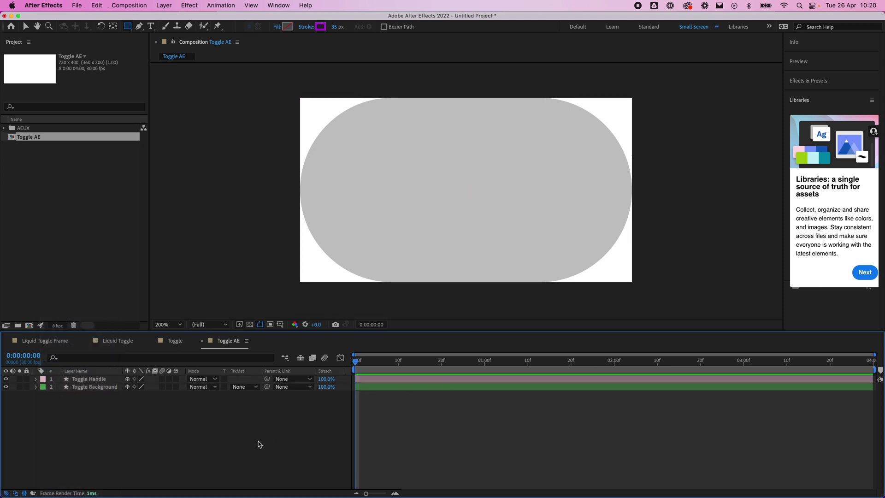
# Expand the Toggle Handle layer, and switch to Figma to check the original handle's dimensions
pyautogui.click(36, 379)
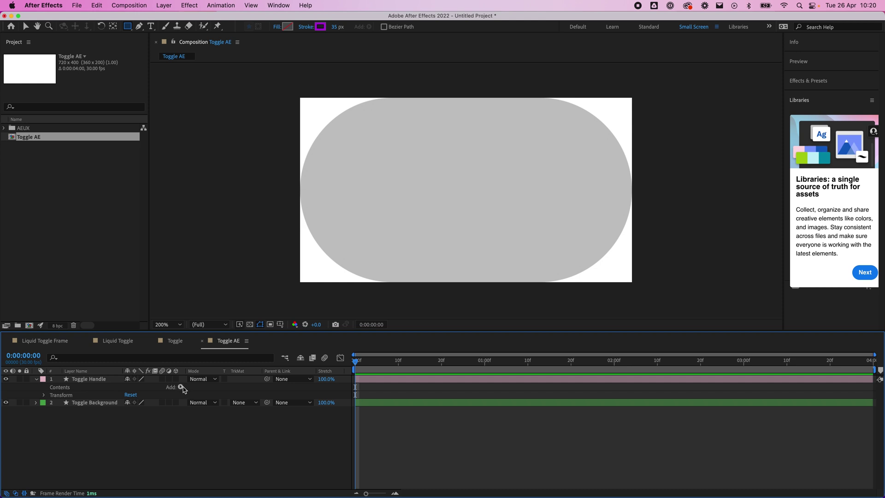
pyautogui.click(181, 387)
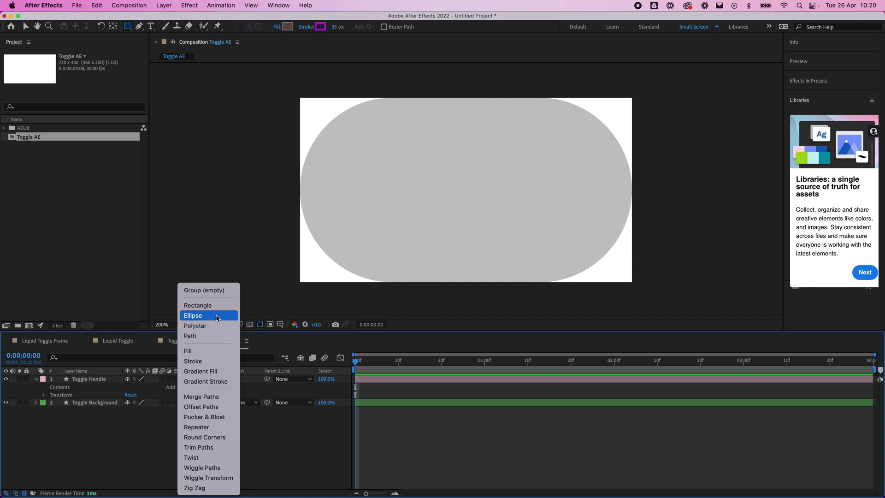
pyautogui.click(276, 440)
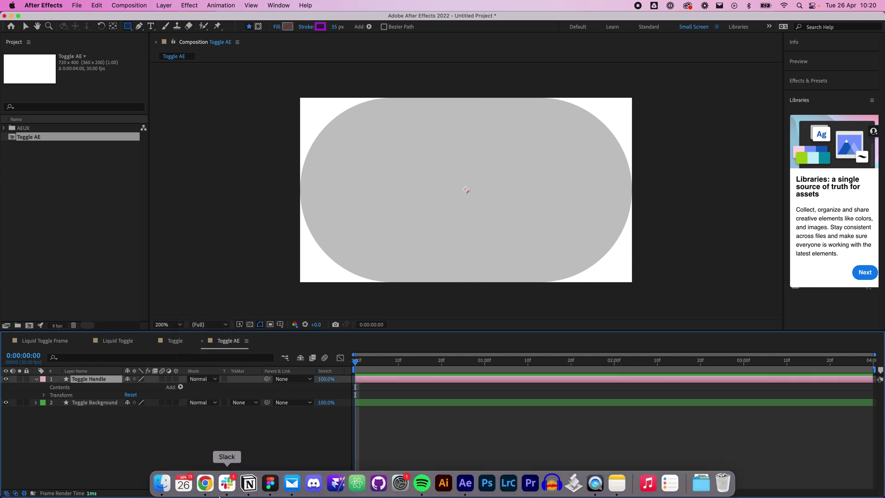
pyautogui.click(271, 482)
pyautogui.click(553, 314)
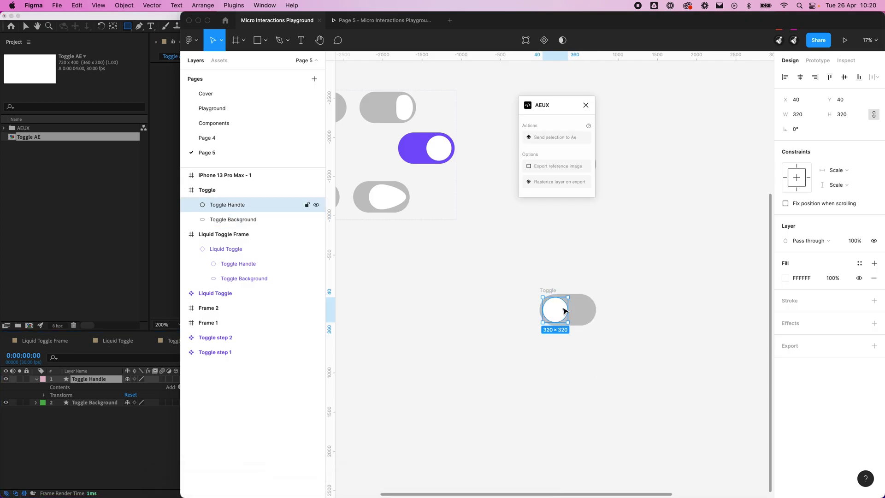
pyautogui.moveTo(448, 217); pyautogui.dragTo(479, 220)
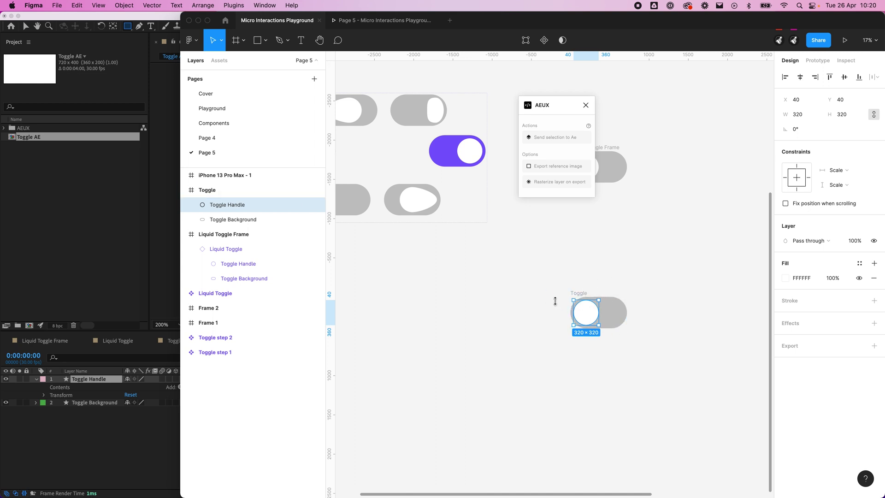
# Return to After Effects and add an ellipse and a fill to the Toggle Handle layer's contents
pyautogui.click(21, 461)
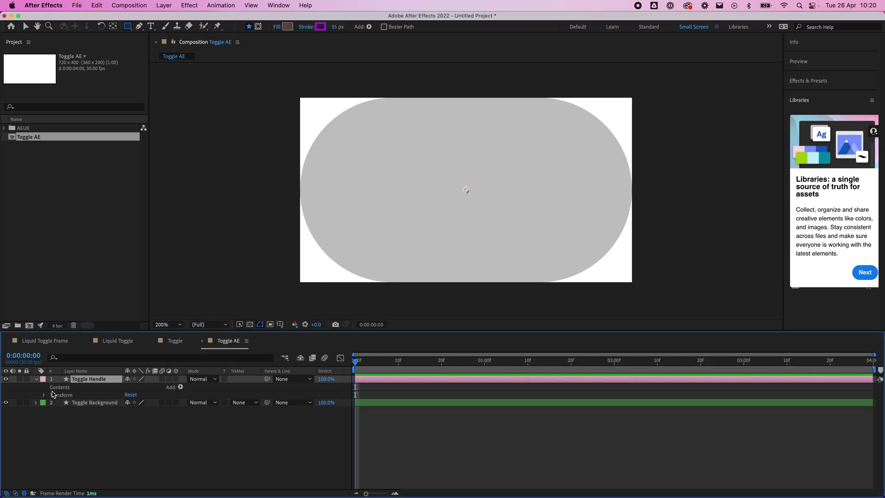
pyautogui.click(181, 387)
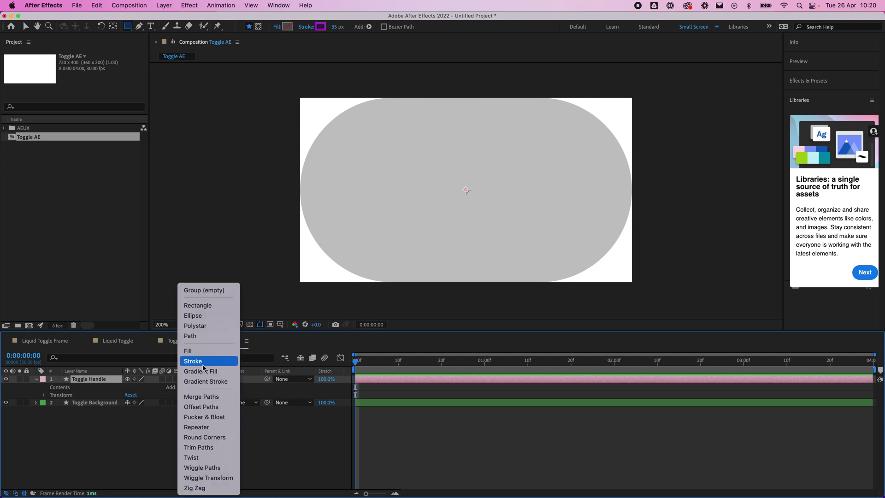
pyautogui.click(206, 315)
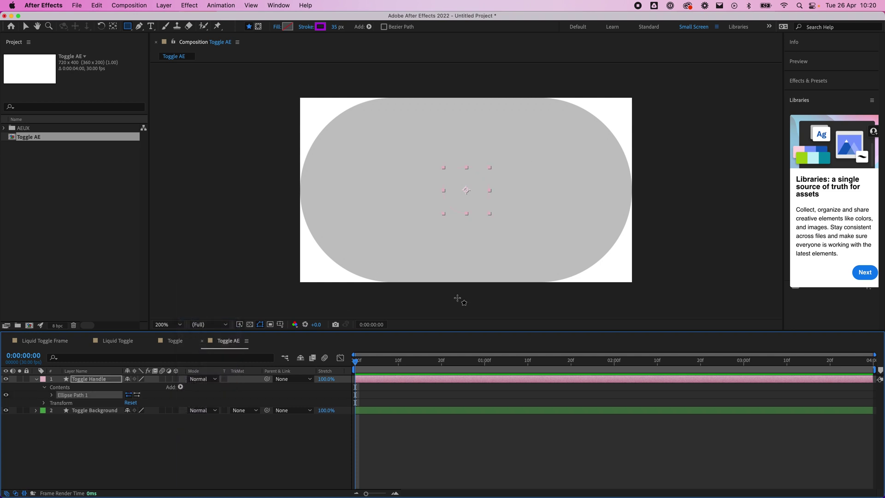
pyautogui.click(180, 387)
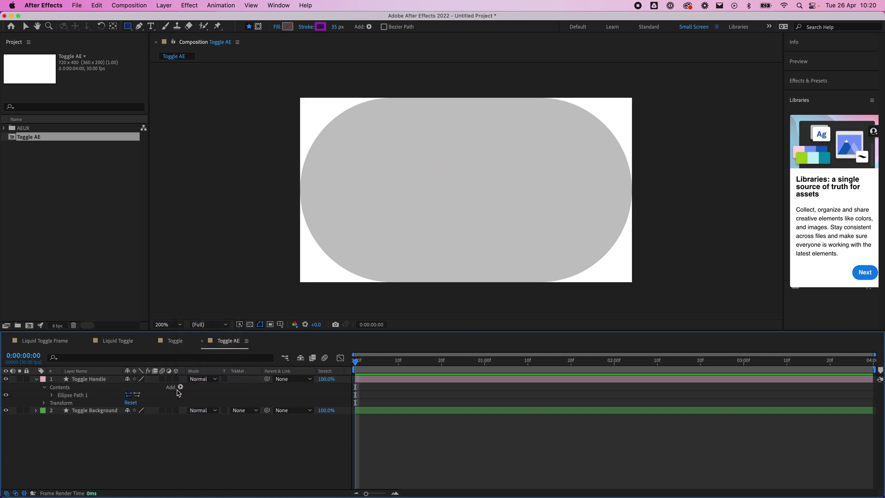
pyautogui.click(212, 351)
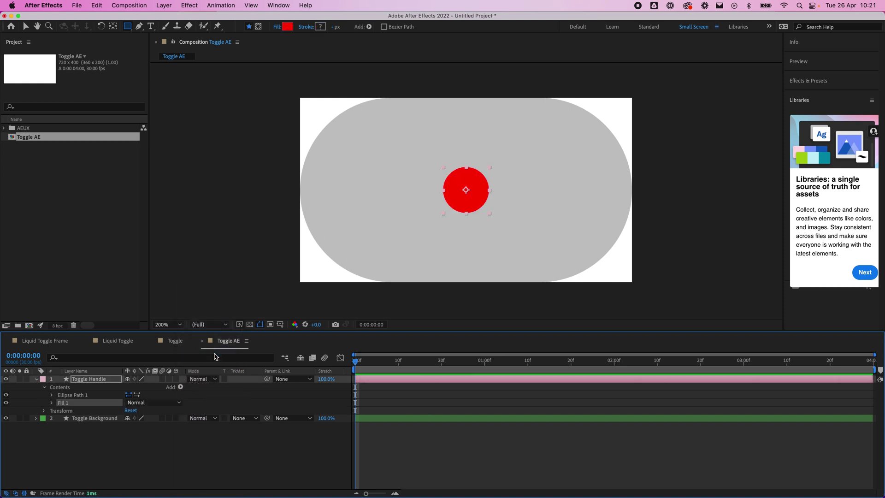
# Set the Toggle Handle fill color to blue, 000FFF
pyautogui.click(52, 403)
pyautogui.click(129, 426)
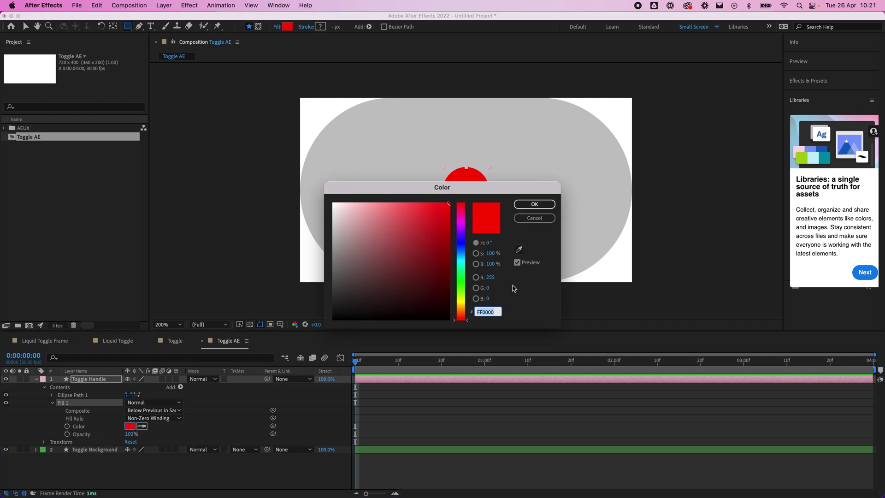
pyautogui.write('0000FF')
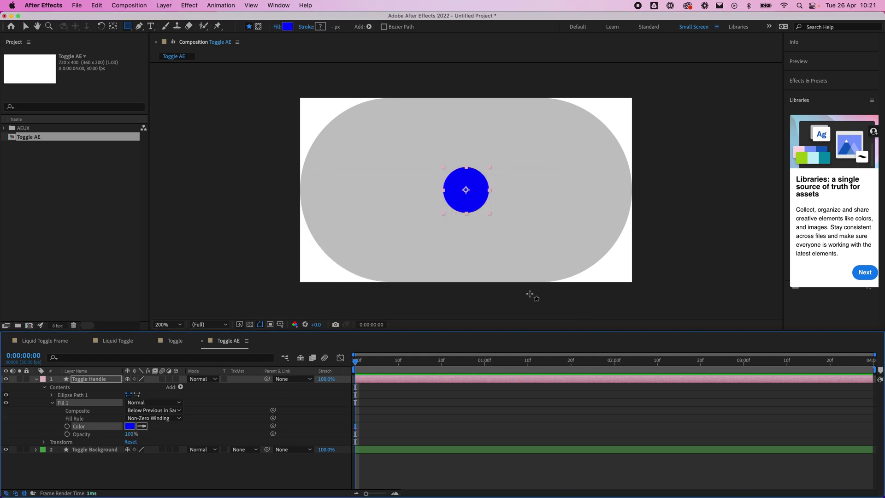
pyautogui.press('Return')
# Set the Toggle Handle fill color to white, FFFFFF, and collapse the fill's properties
pyautogui.click(130, 426)
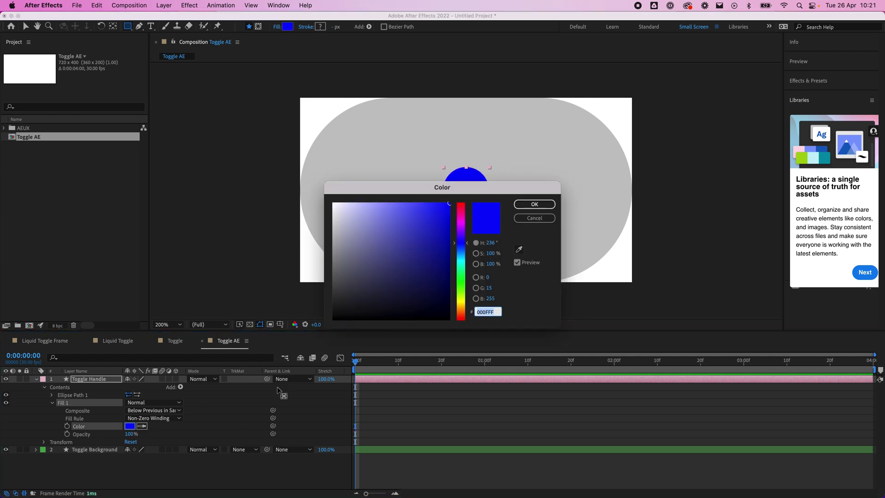
pyautogui.write('FFFFFF')
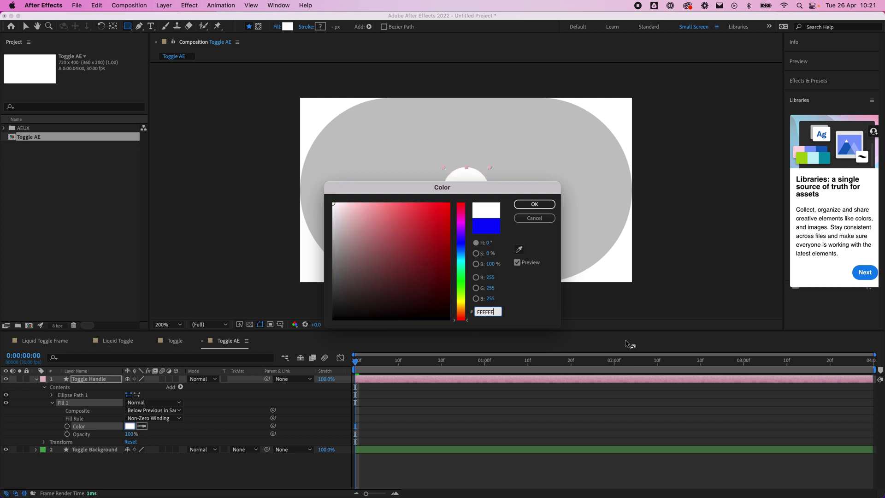
pyautogui.click(515, 207)
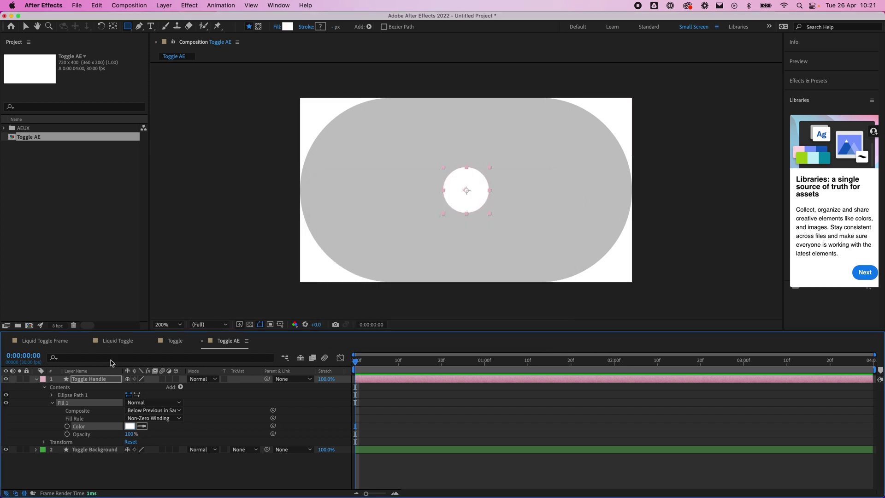
pyautogui.click(53, 402)
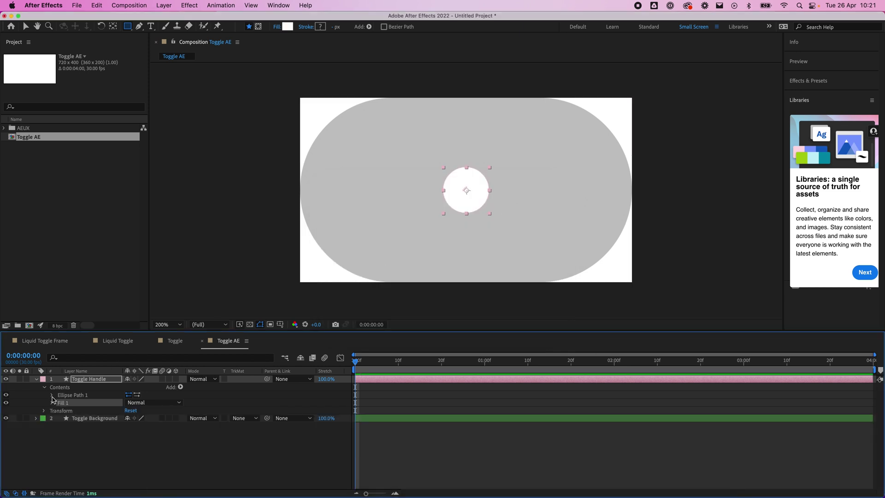
# Check the handle's dimensions in Figma, and set the Toggle Handle ellipse size to 320 by 320 in After Effects
pyautogui.click(52, 395)
pyautogui.moveTo(249, 489)
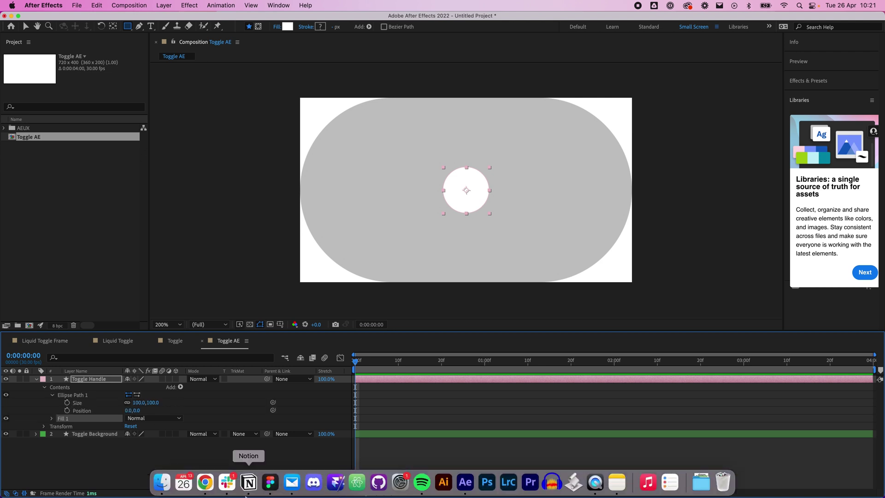
pyautogui.click(276, 485)
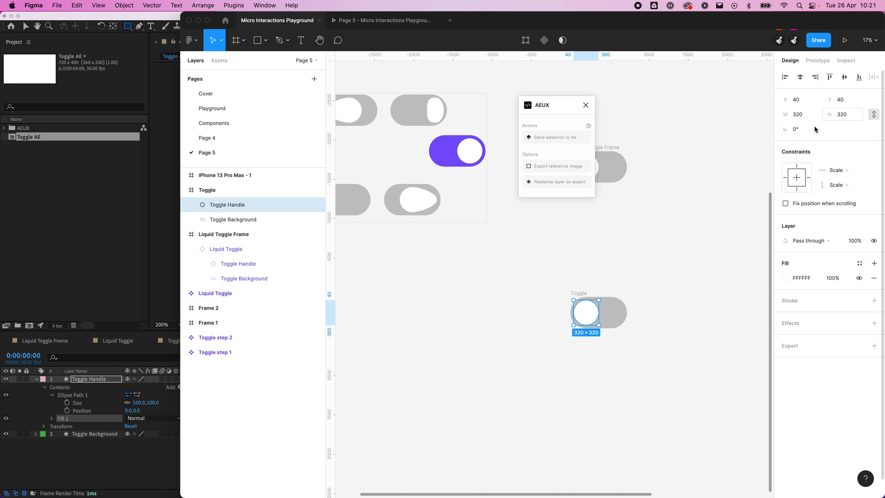
pyautogui.click(125, 282)
pyautogui.click(136, 402)
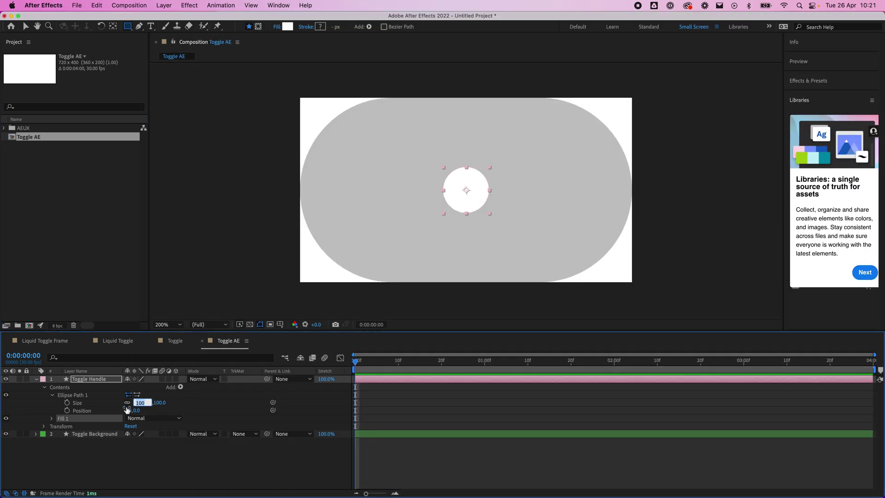
pyautogui.write('320')
pyautogui.press('Return')
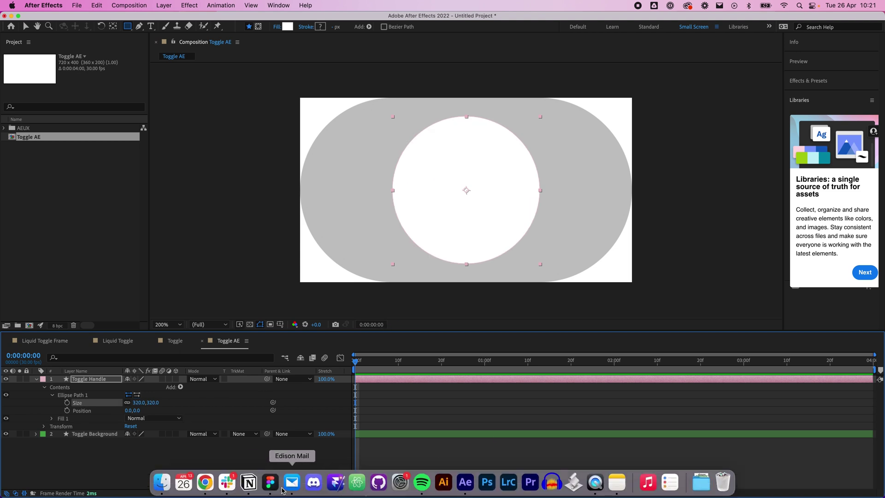
# Check the toggle's layout in Figma, and in After Effects move the Toggle Handle to the background's left end with an even margin
pyautogui.click(271, 492)
pyautogui.click(636, 308)
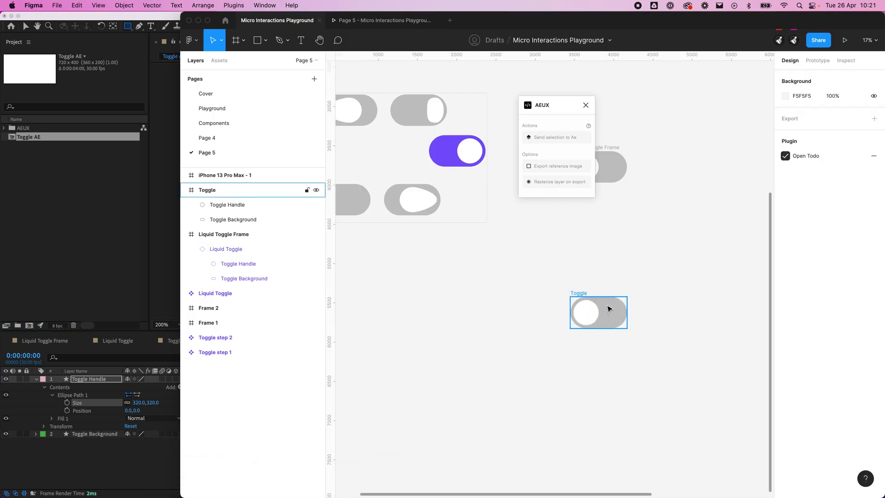
pyautogui.click(113, 460)
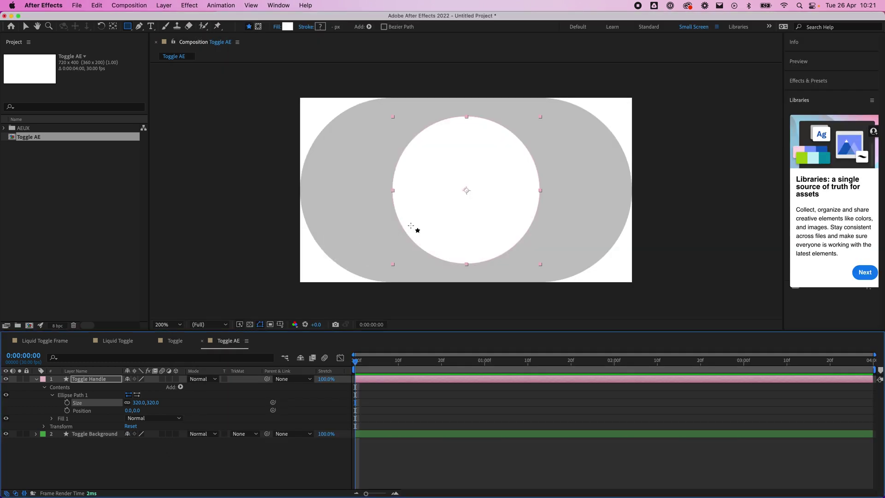
pyautogui.click(27, 27)
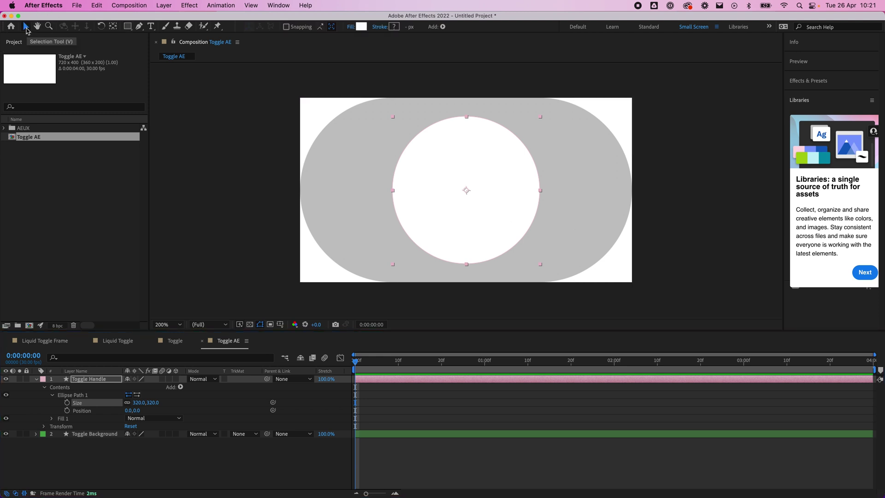
pyautogui.moveTo(423, 189); pyautogui.dragTo(350, 194)
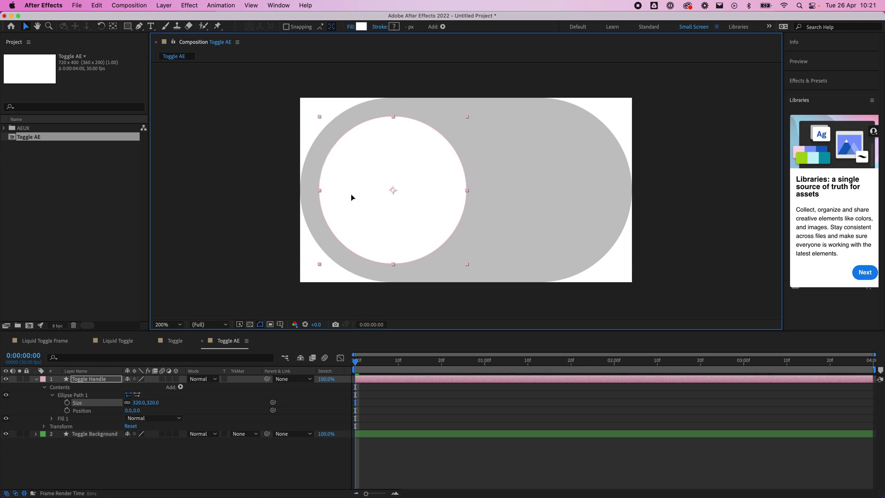
pyautogui.click(232, 476)
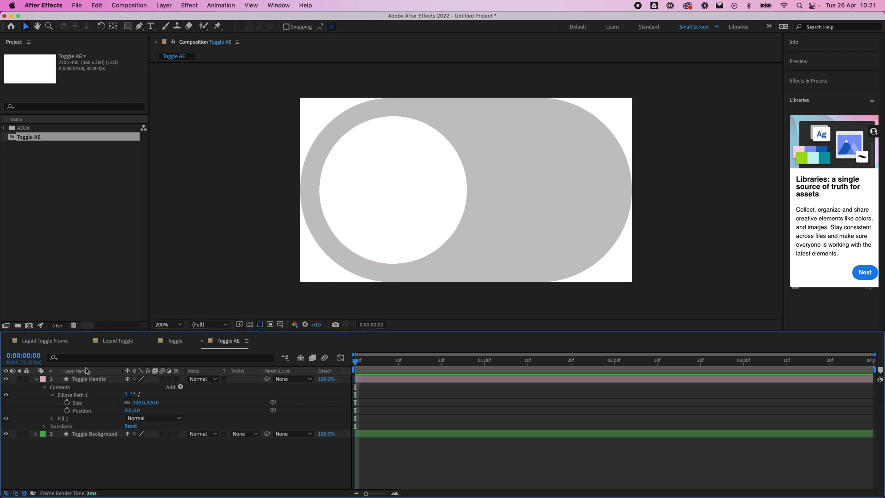
pyautogui.click(37, 378)
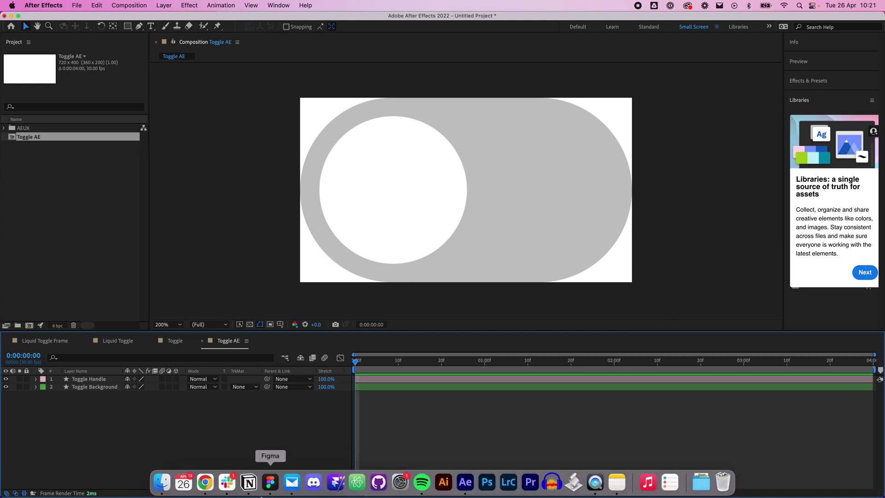
# Switch to the Figma prototype preview and toggle the switch repeatedly to examine how its handle and background animate between states
pyautogui.click(269, 482)
pyautogui.click(381, 19)
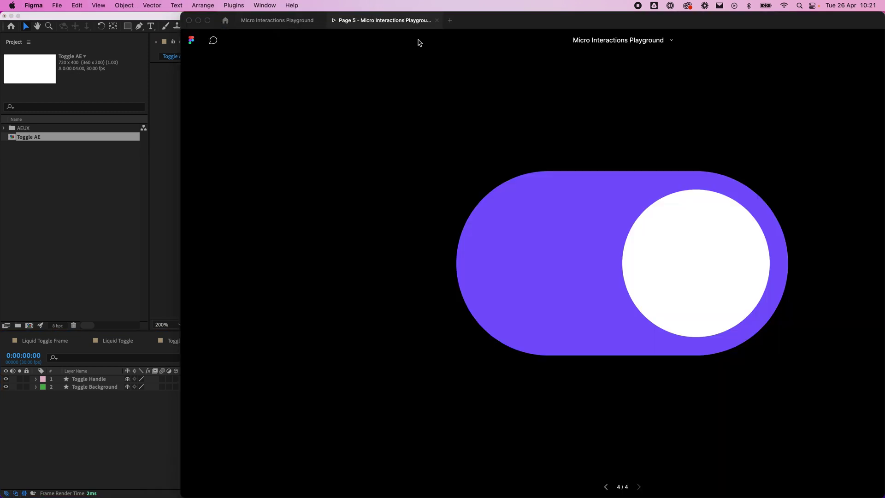
pyautogui.click(607, 292)
pyautogui.click(554, 286)
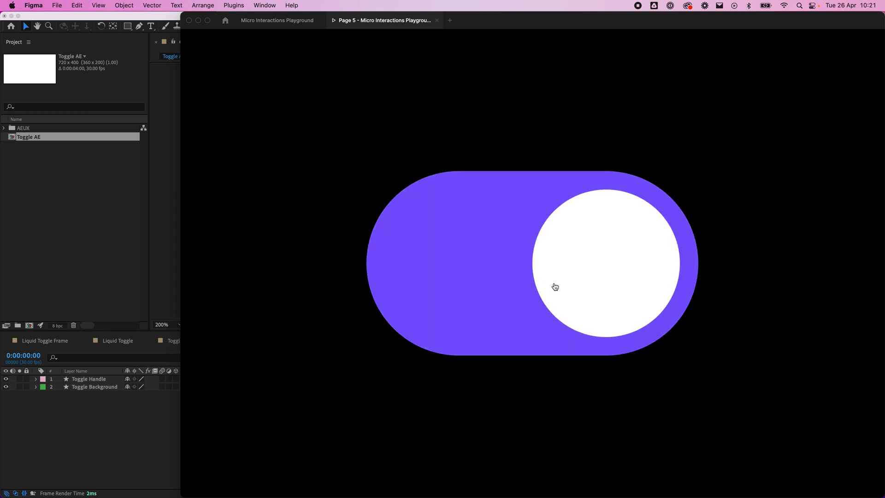
pyautogui.click(555, 286)
pyautogui.click(554, 286)
pyautogui.click(554, 286)
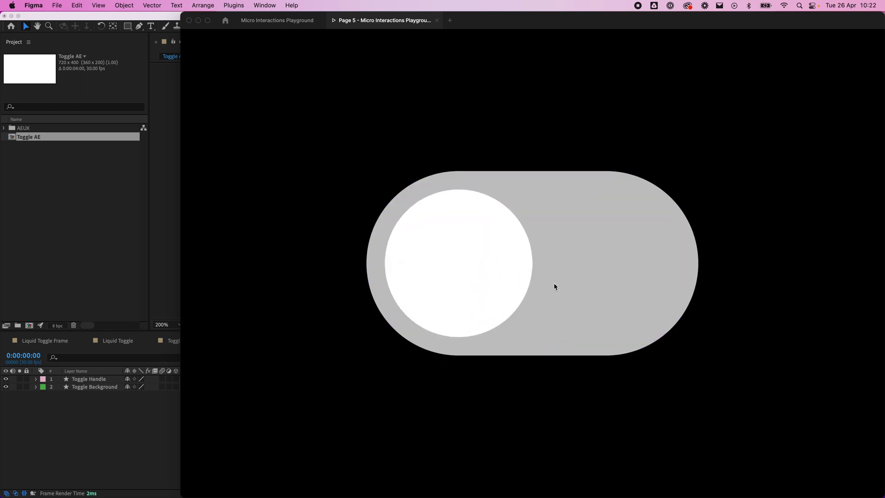
pyautogui.click(554, 286)
pyautogui.click(554, 286)
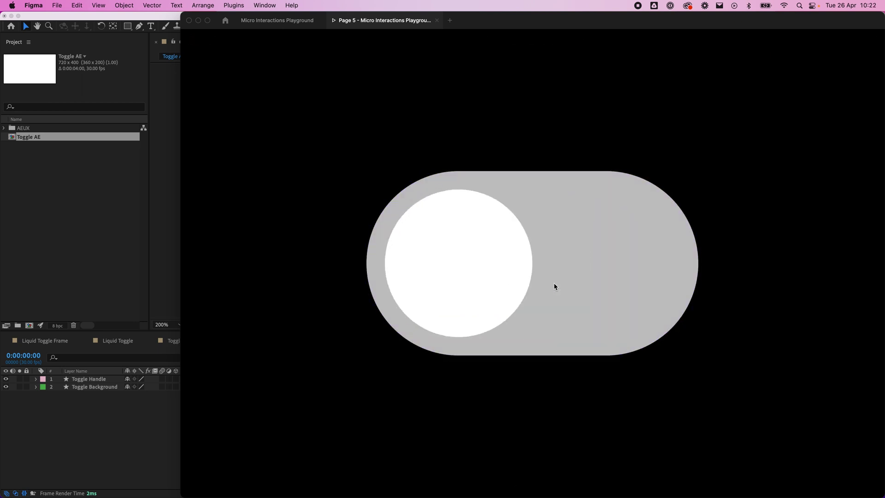